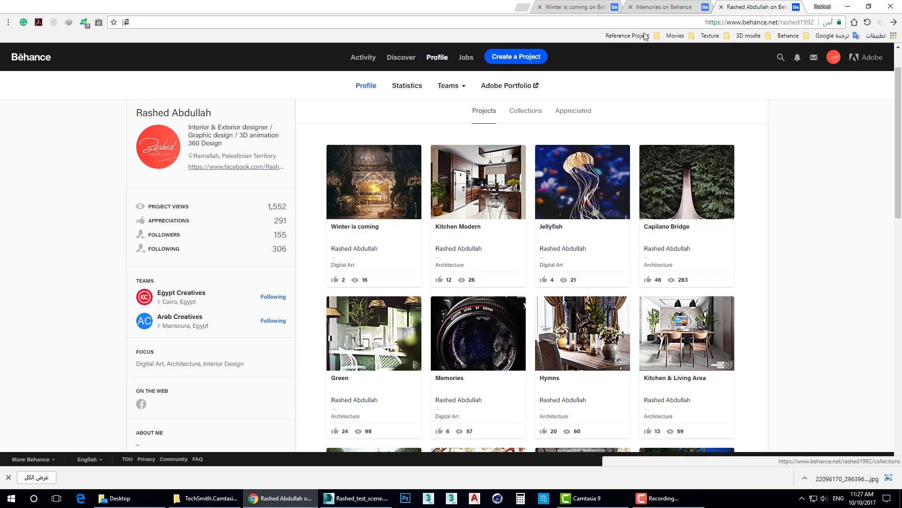
Step: Scroll through the Memories project's Canon camera close-ups, then switch to Winter is coming
left_click(658, 7)
scroll(649, 153, "up", 3)
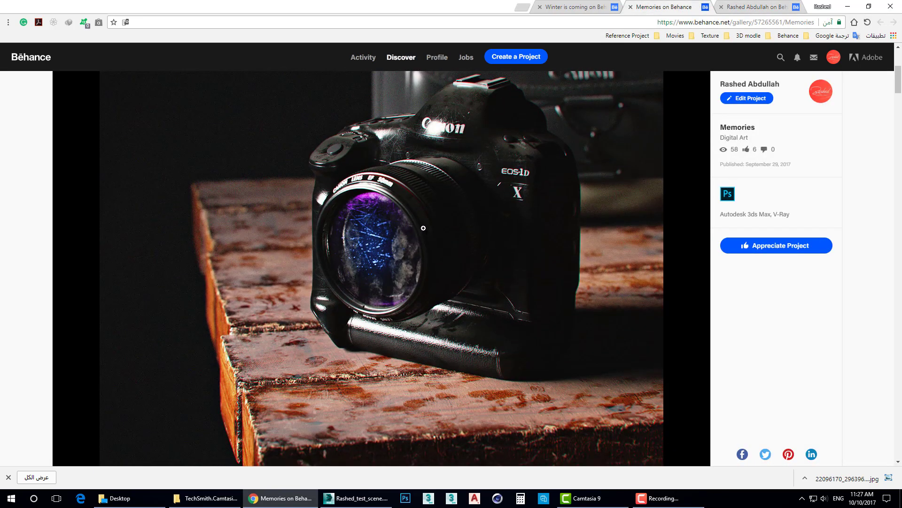
scroll(424, 228, "down", 2)
scroll(432, 198, "down", 5)
scroll(442, 169, "down", 5)
scroll(447, 152, "down", 2)
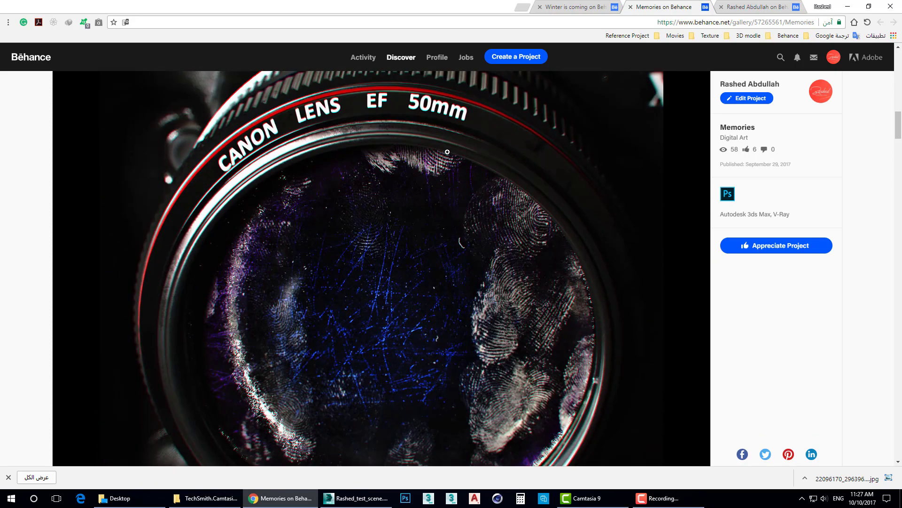
scroll(416, 174, "up", 3)
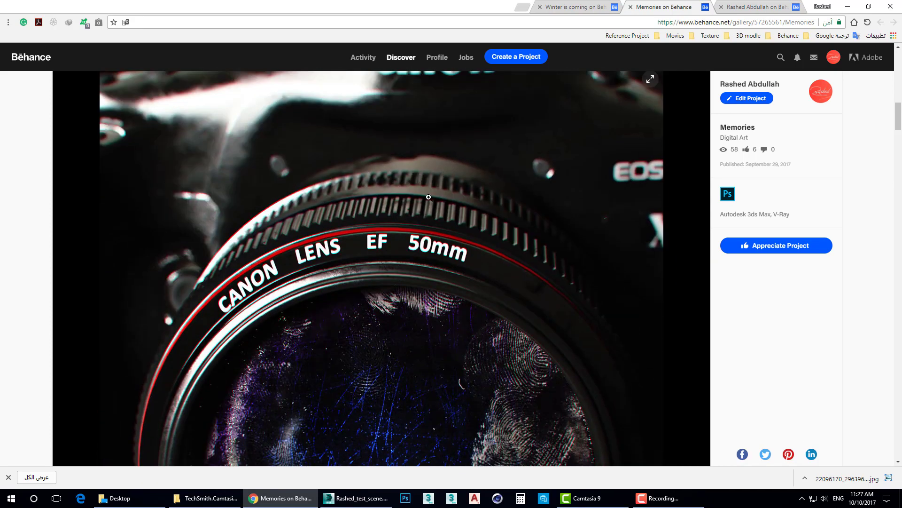
scroll(447, 213, "down", 3)
scroll(447, 213, "down", 3)
scroll(438, 217, "down", 3)
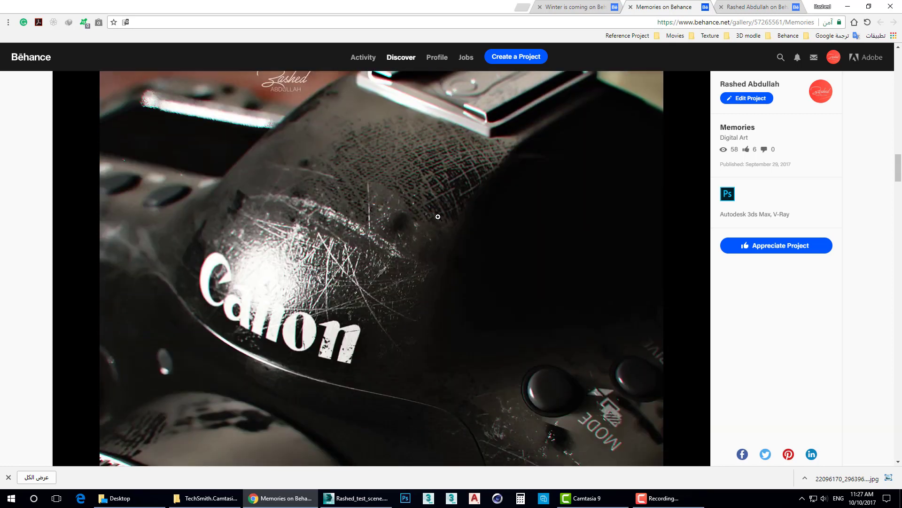
scroll(263, 219, "down", 6)
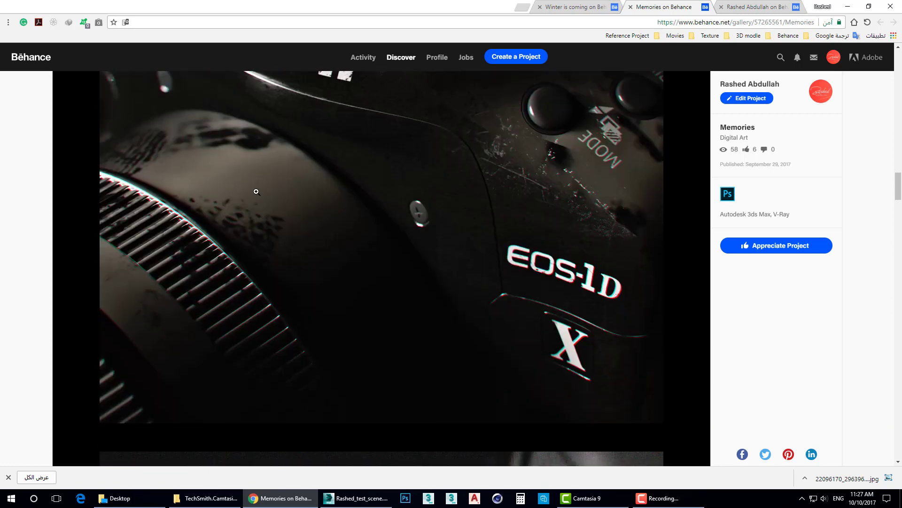
left_click(600, 7)
Step: Scroll through the Winter is coming fireplace and armchair renders
scroll(401, 249, "up", 2)
scroll(401, 250, "down", 8)
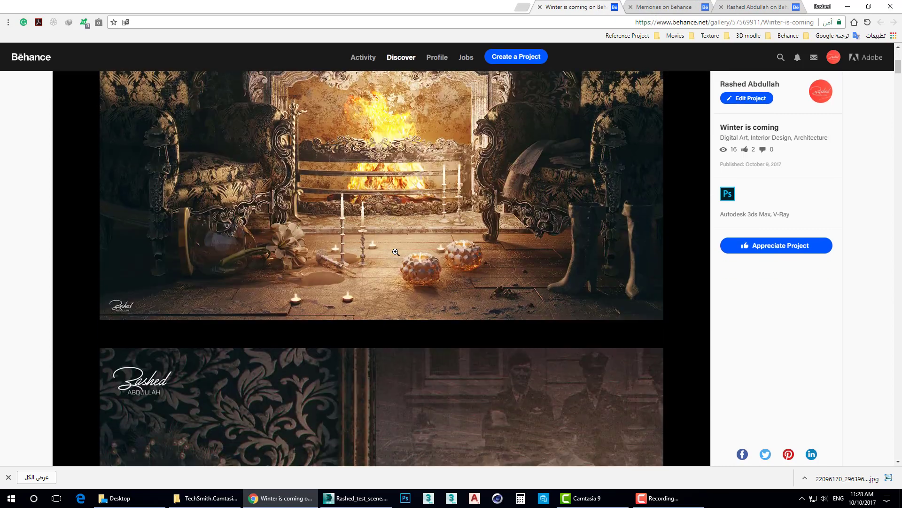
scroll(414, 258, "down", 5)
scroll(437, 273, "down", 2)
scroll(446, 278, "down", 4)
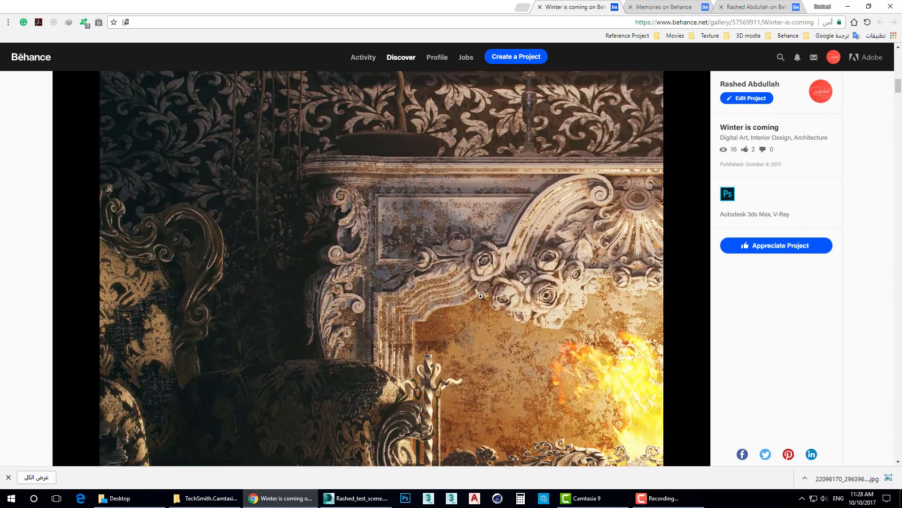
scroll(369, 328, "down", 2)
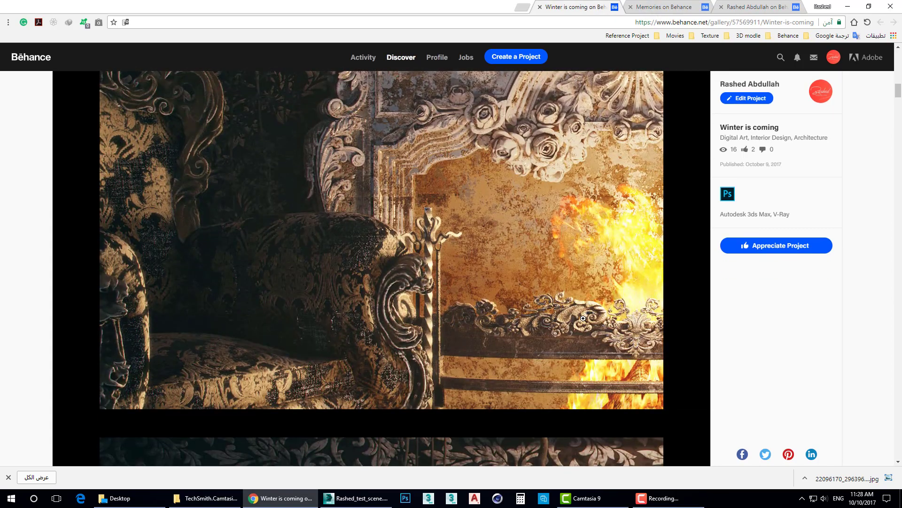
scroll(564, 322, "down", 4)
scroll(564, 321, "down", 2)
scroll(564, 322, "down", 3)
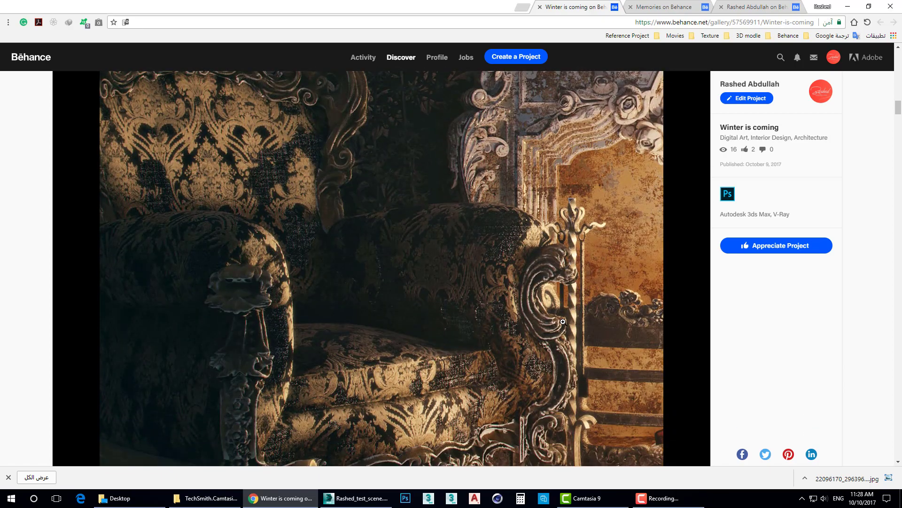
scroll(564, 322, "down", 2)
scroll(564, 321, "down", 6)
scroll(564, 317, "down", 4)
Step: Browse the candle images, then minimize the browser
scroll(566, 311, "up", 3)
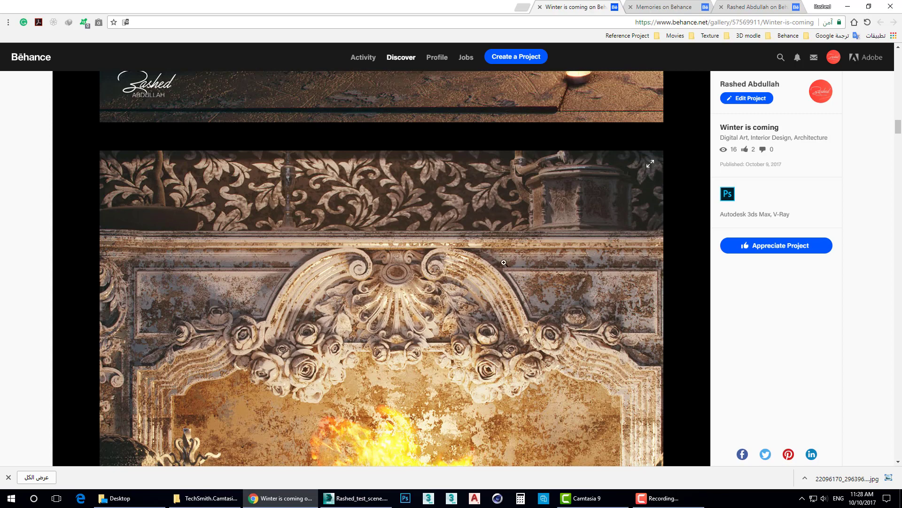
scroll(454, 281, "down", 1)
scroll(233, 286, "down", 5)
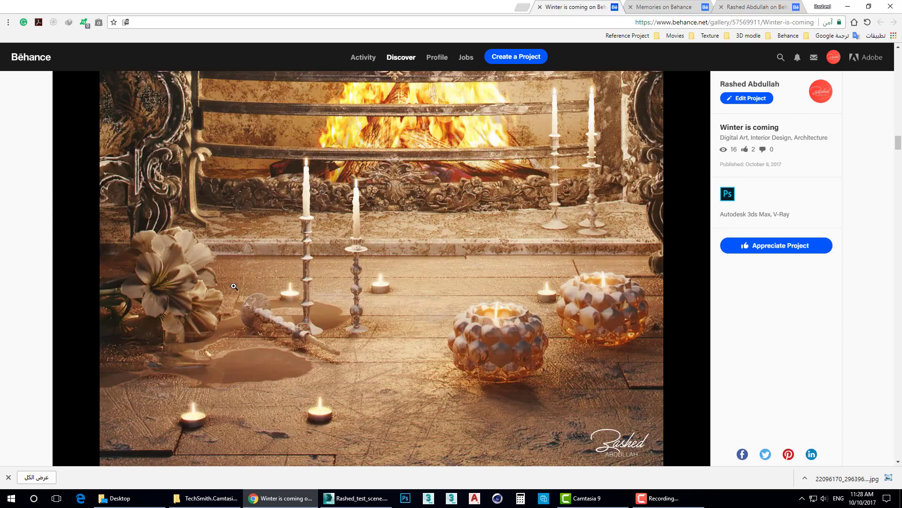
scroll(377, 329, "down", 2)
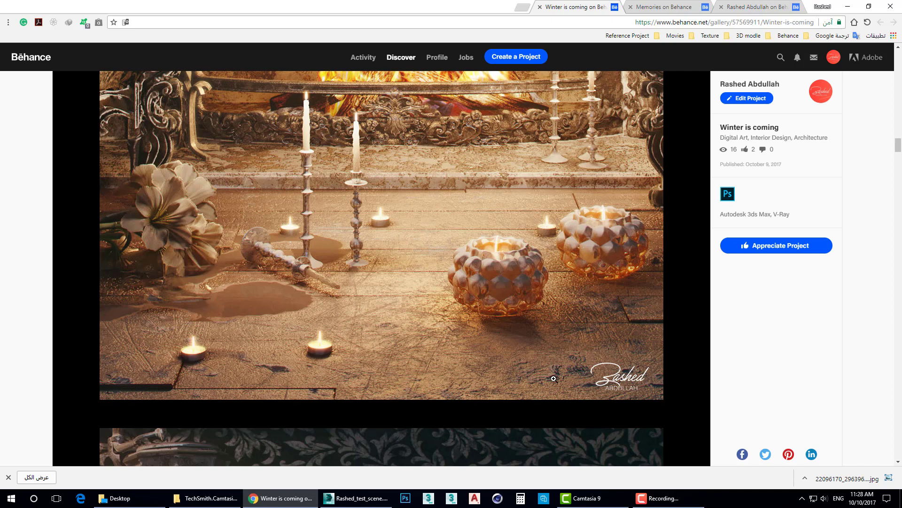
scroll(449, 317, "up", 2)
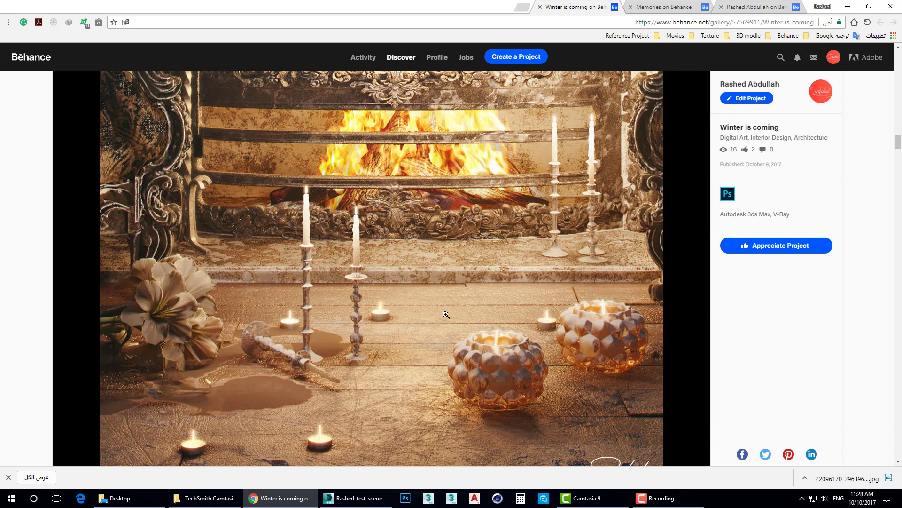
scroll(446, 315, "down", 1)
scroll(444, 319, "down", 2)
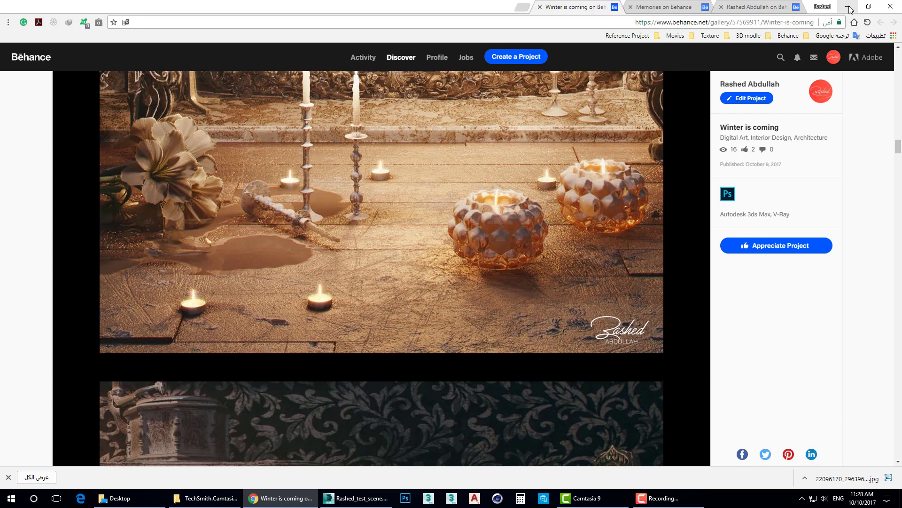
left_click(850, 10)
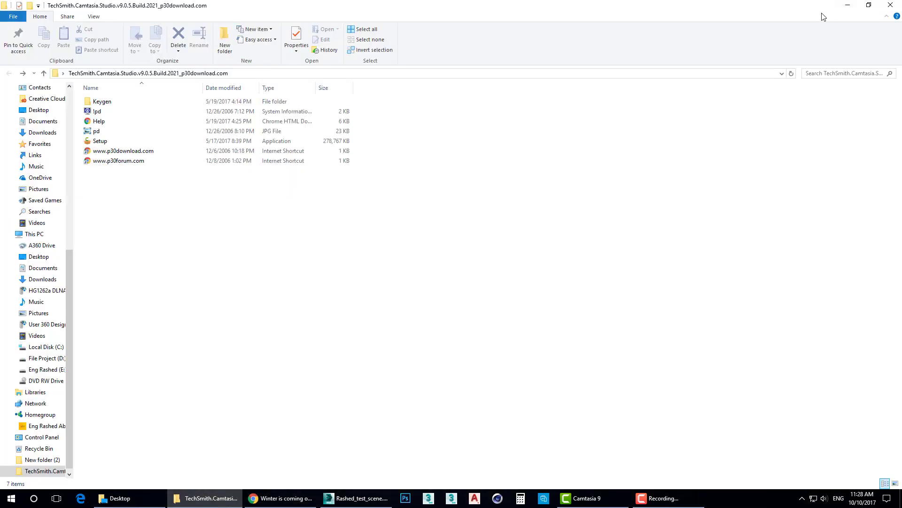
Step: Restore the 3ds Max gramophone scene and start a 500 x 500 V-Ray test render
left_click(844, 5)
left_click(350, 497)
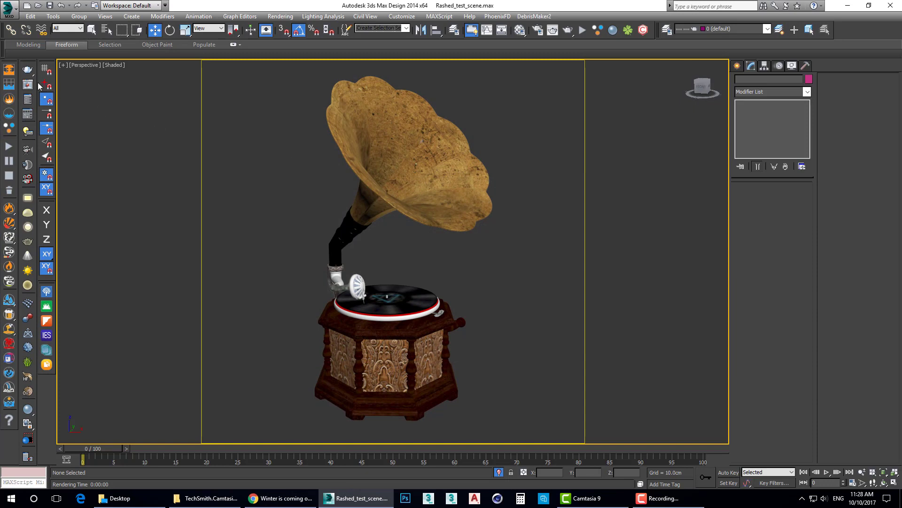
left_click(27, 85)
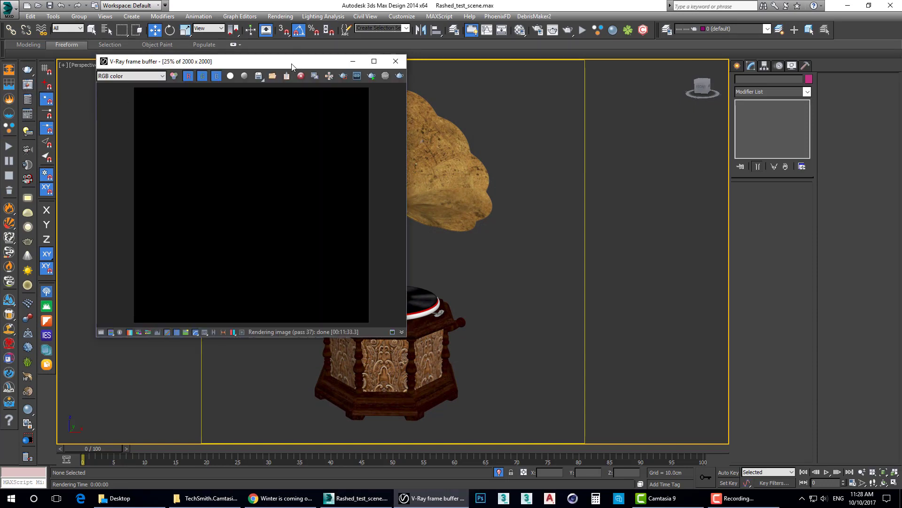
left_click_drag(292, 65, 199, 72)
left_click(278, 83)
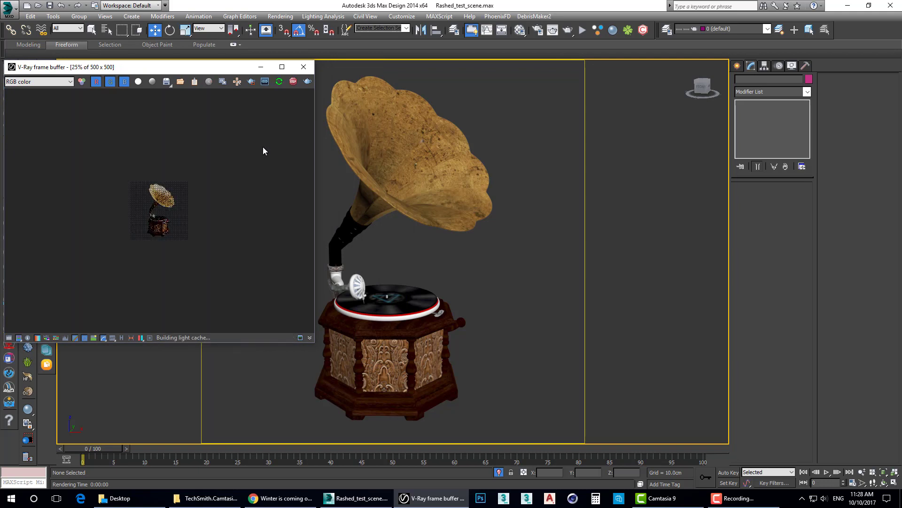
scroll(128, 210, "up", 2)
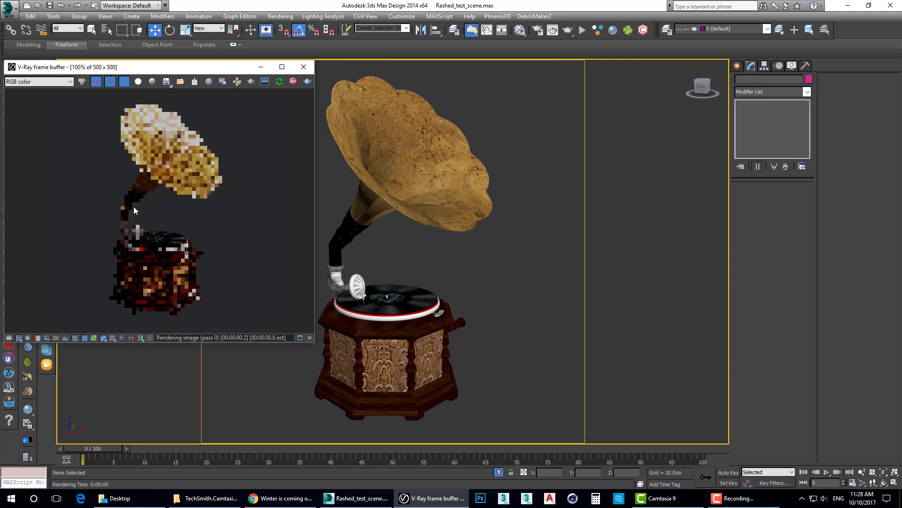
left_click_drag(187, 70, 205, 84)
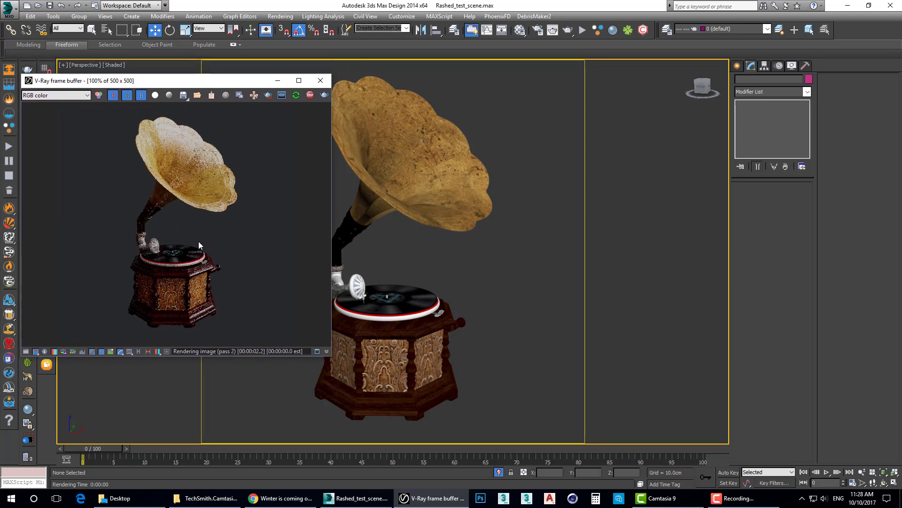
left_click(599, 7)
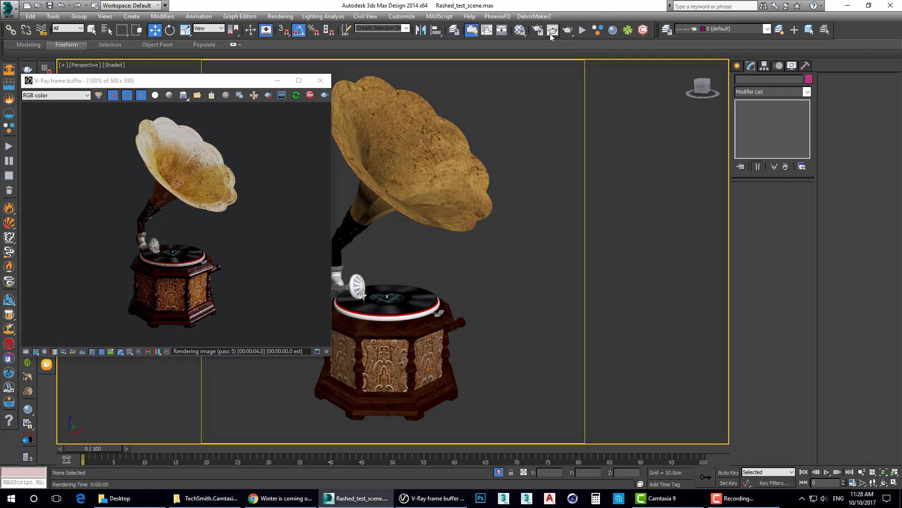
Step: Eyedrop the gramophone's Multi/Sub-Object material into the first Material Editor slot
left_click(518, 31)
left_click_drag(532, 63, 603, 31)
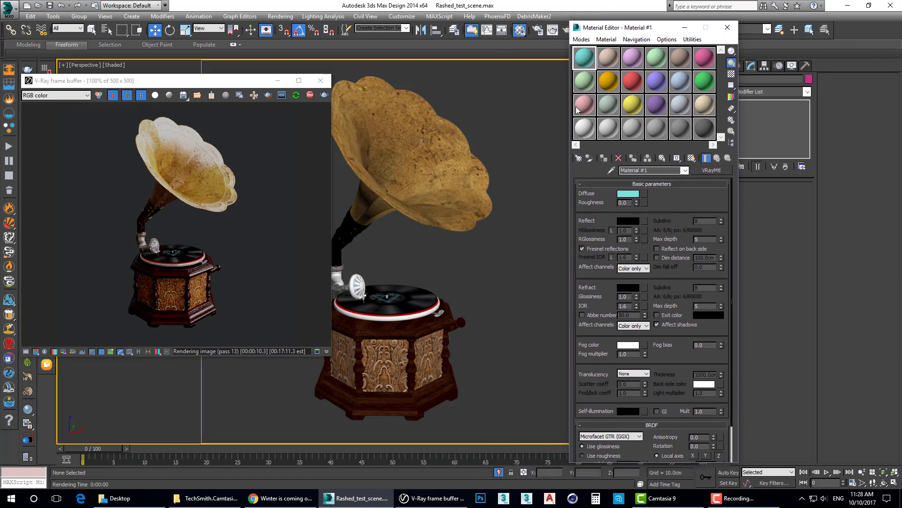
left_click(612, 170)
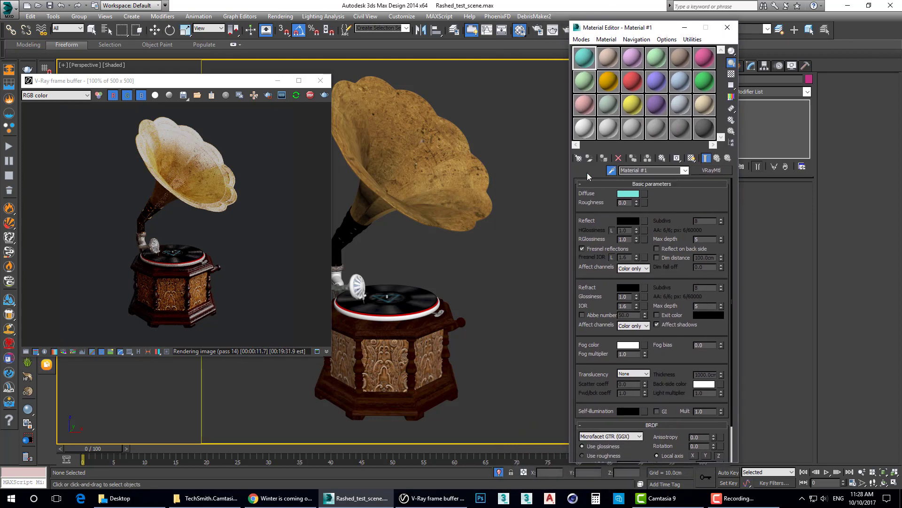
left_click(387, 146)
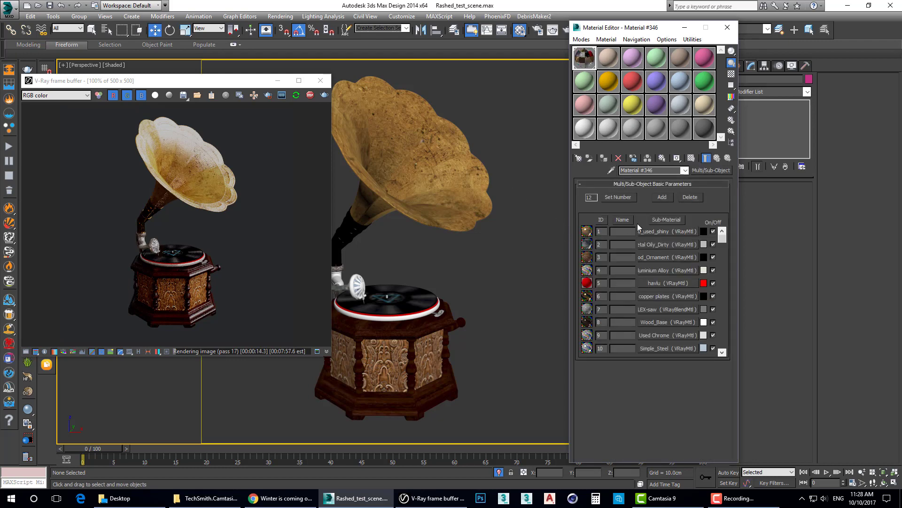
Step: Replace it with a VRayBlendMtl, keeping the old material as the base
left_click(712, 171)
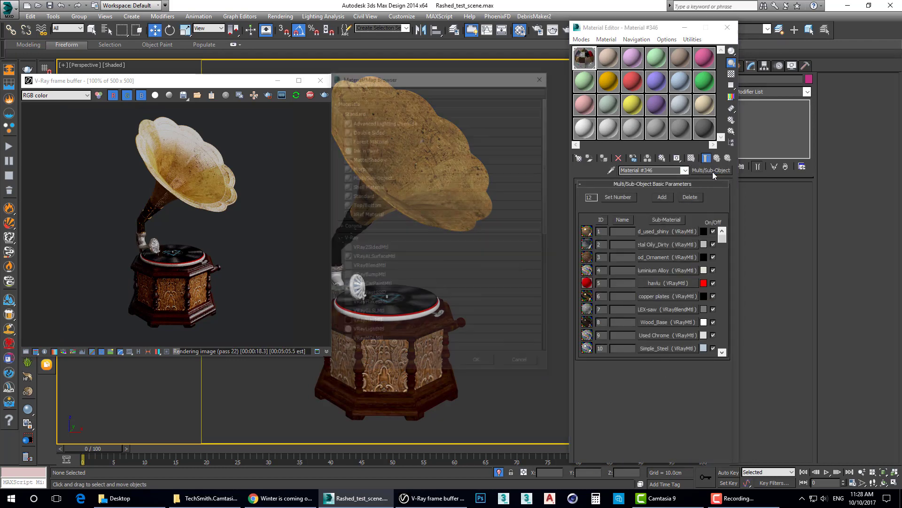
scroll(394, 304, "down", 1)
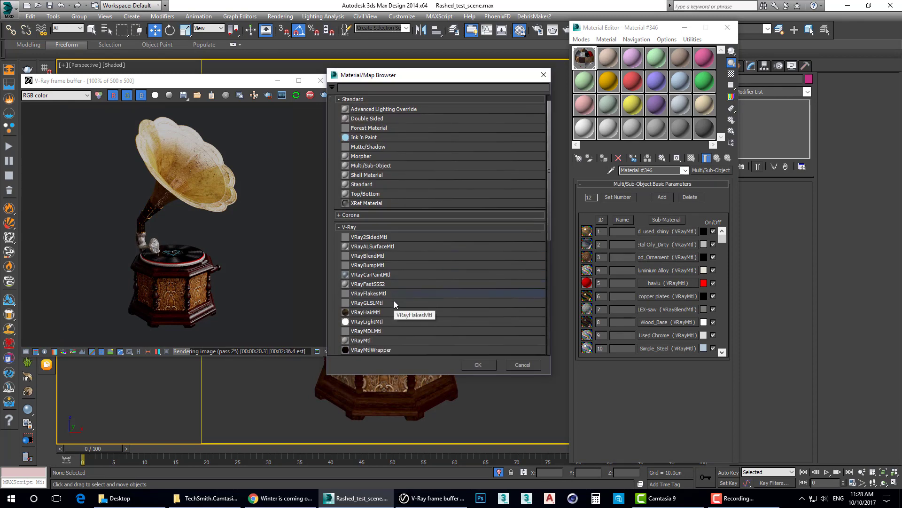
double_click(368, 256)
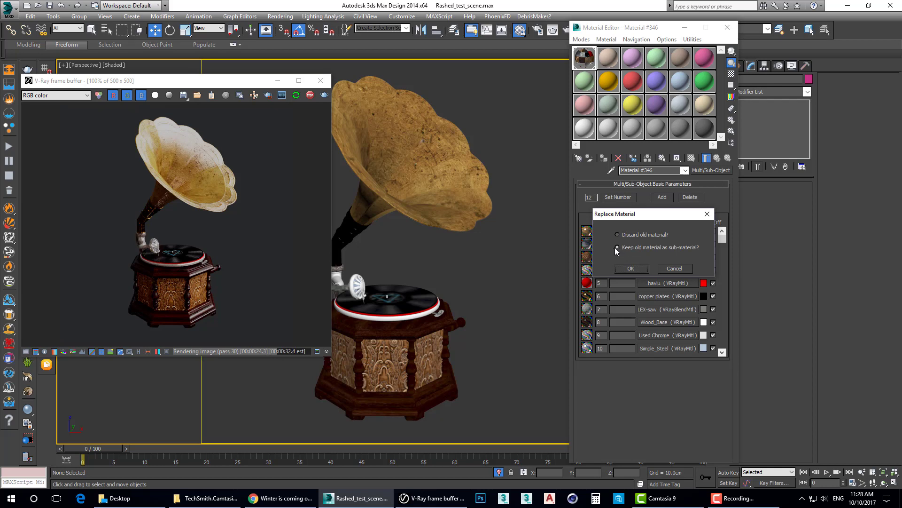
left_click(627, 269)
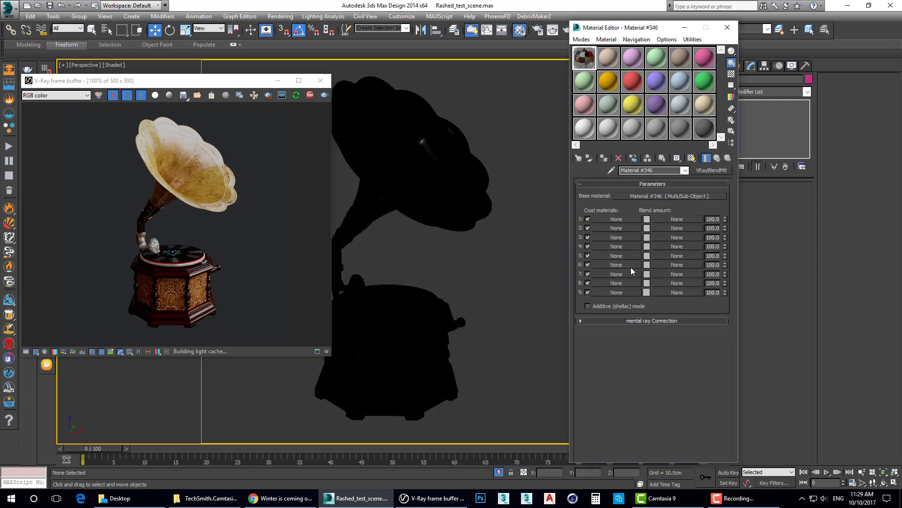
Step: Add a new VRayMtl as Coat 1 with roughness 0.7
left_click(617, 220)
scroll(363, 314, "down", 1)
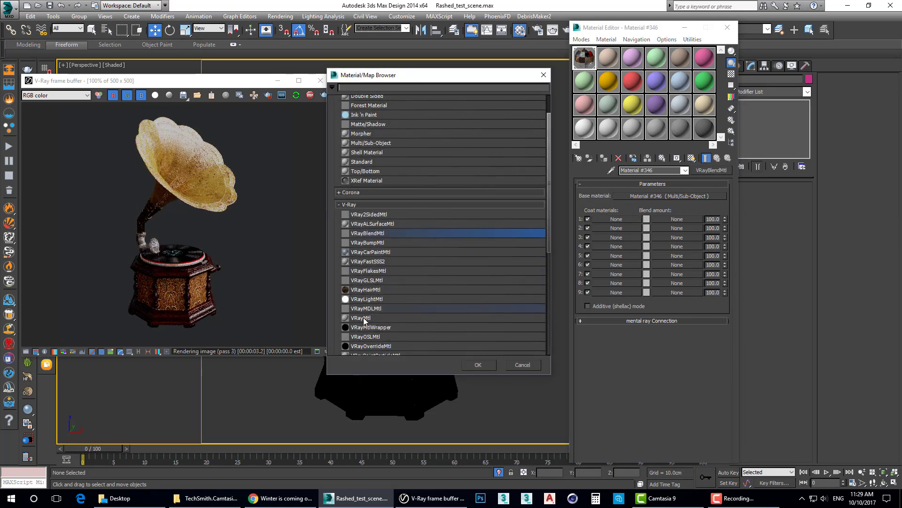
double_click(365, 318)
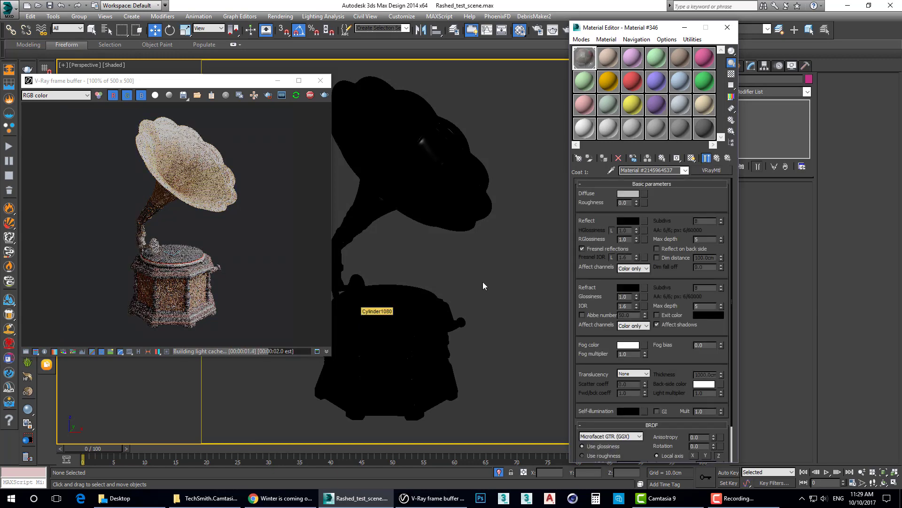
left_click_drag(632, 202, 596, 202)
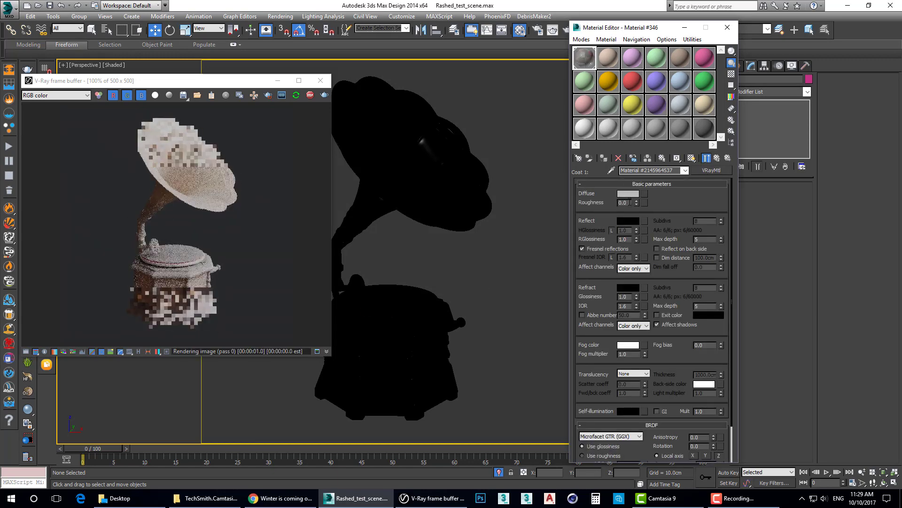
type("0")
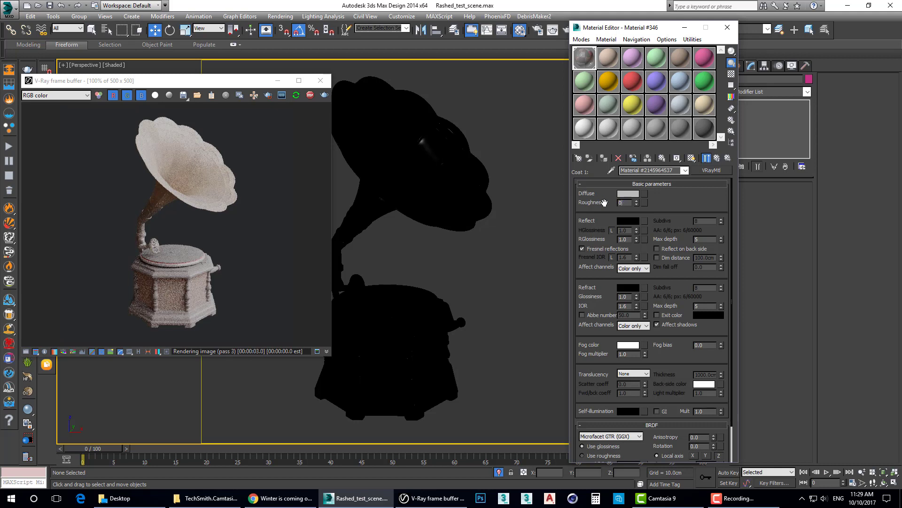
key("Return")
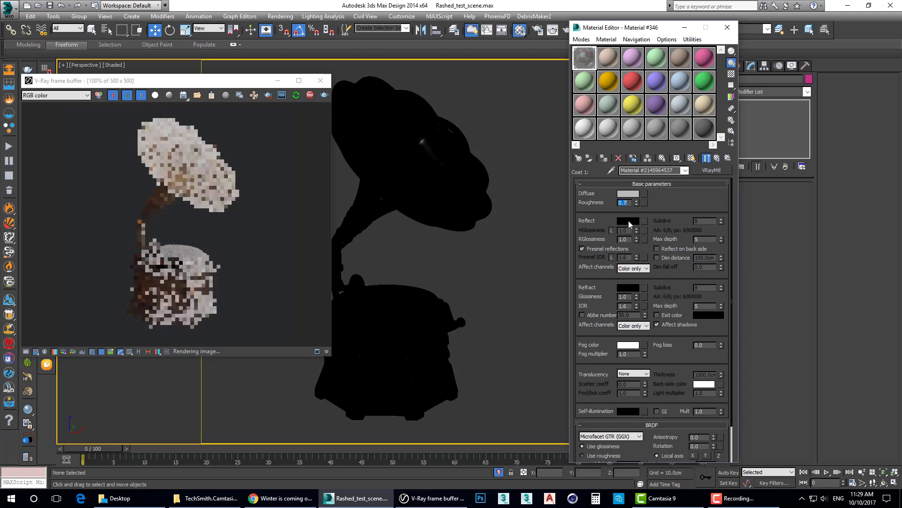
Step: Give the coat a grey reflection colour (value 100) and reflection glossiness 0.3
left_click(628, 221)
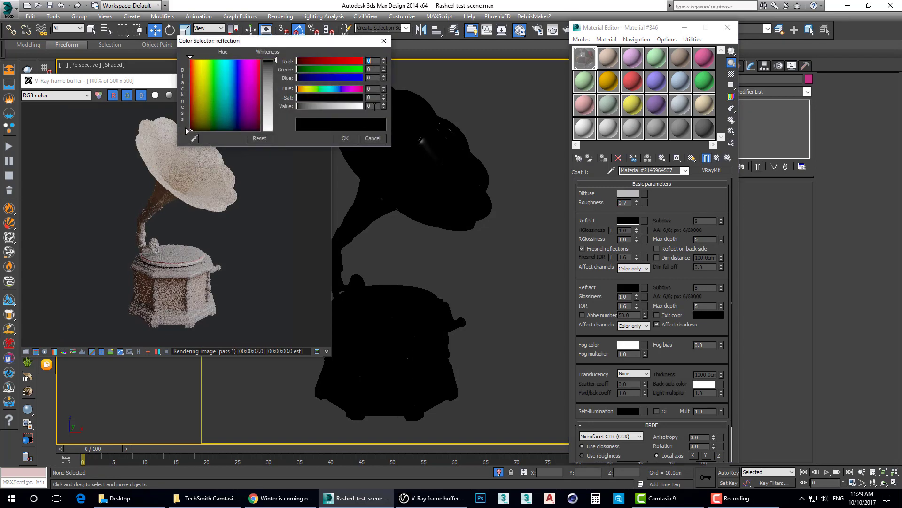
type("100")
key("Return")
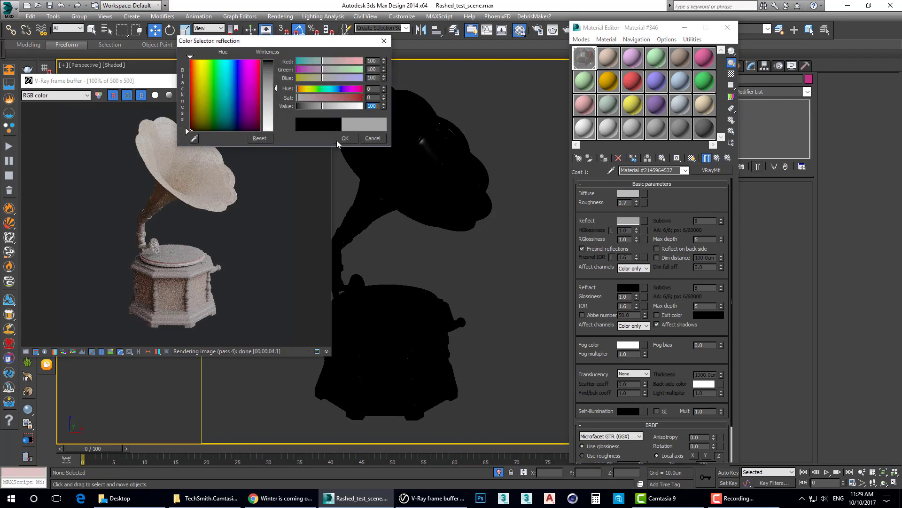
left_click(345, 139)
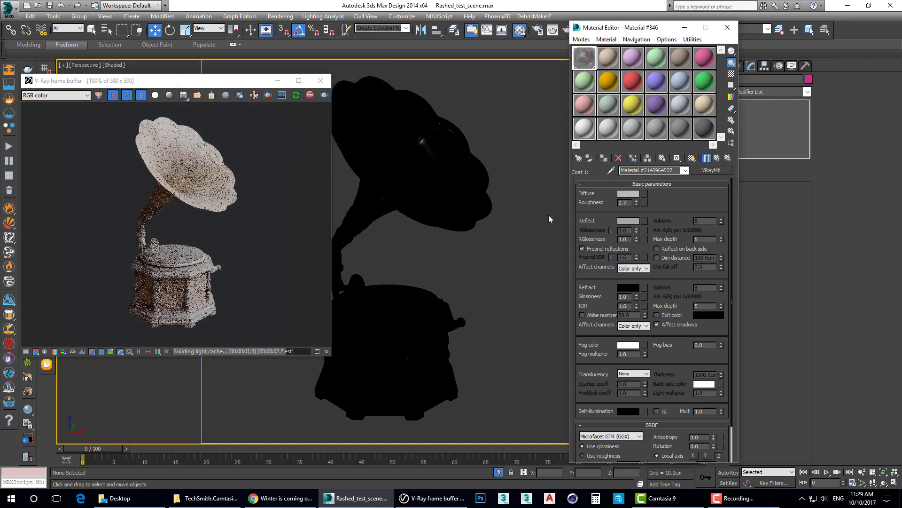
type("0..3")
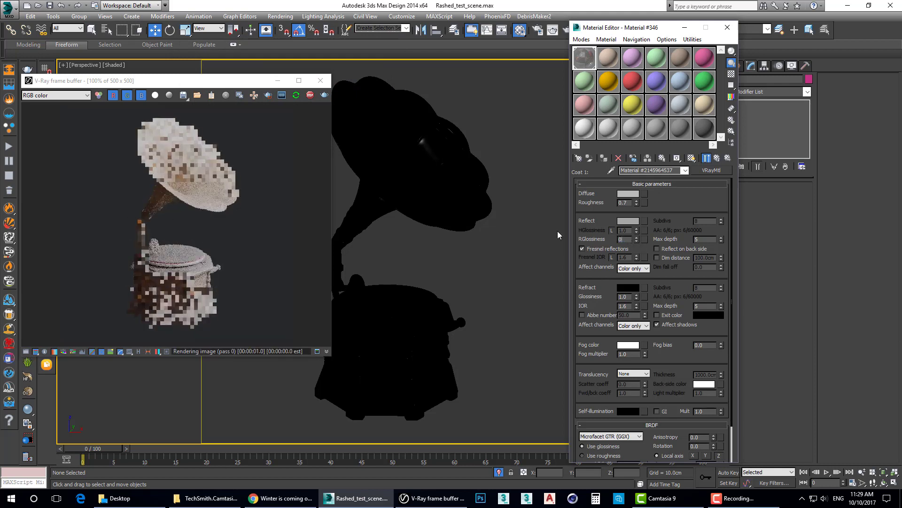
key("BackSpace")
key("BackSpace")
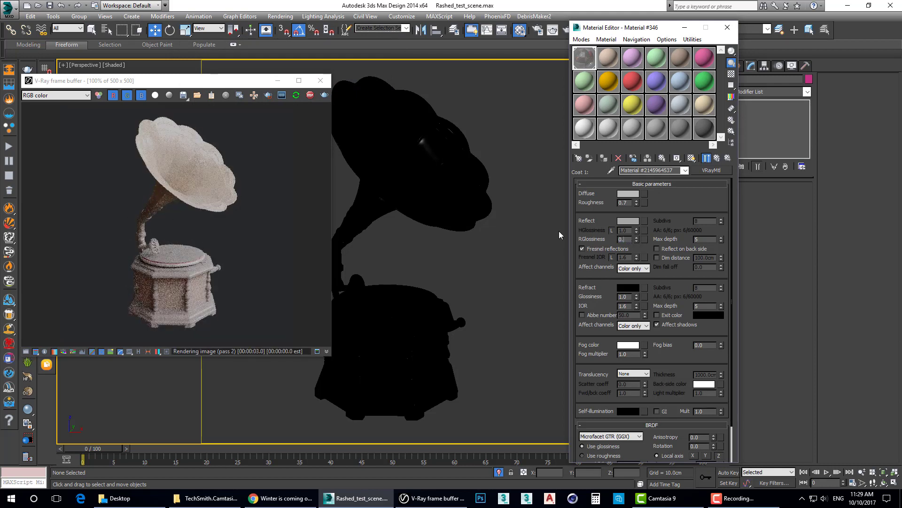
type("3")
key("Return")
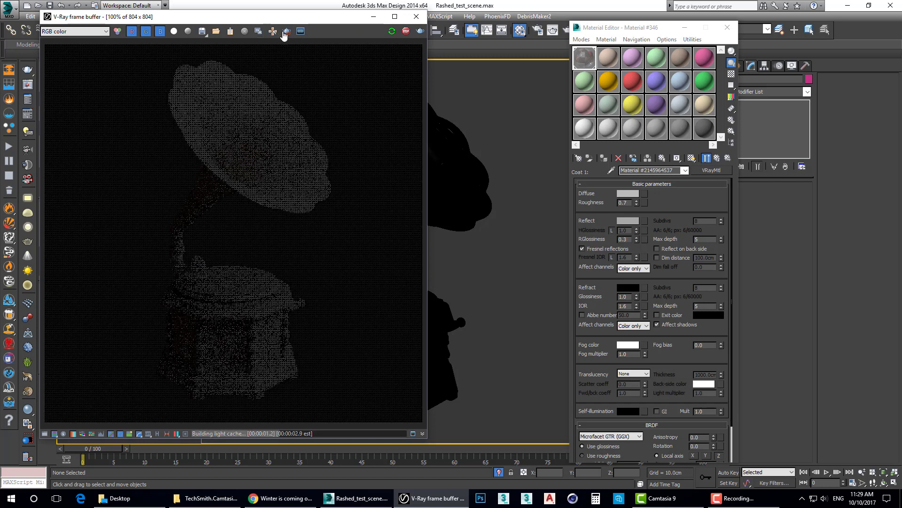
Step: Region-render the horn neck and gramophone base and zoom in on the pale coat
mouse_move(151, 155)
left_mouse_down()
mouse_move(237, 252)
mouse_move(308, 413)
left_mouse_up()
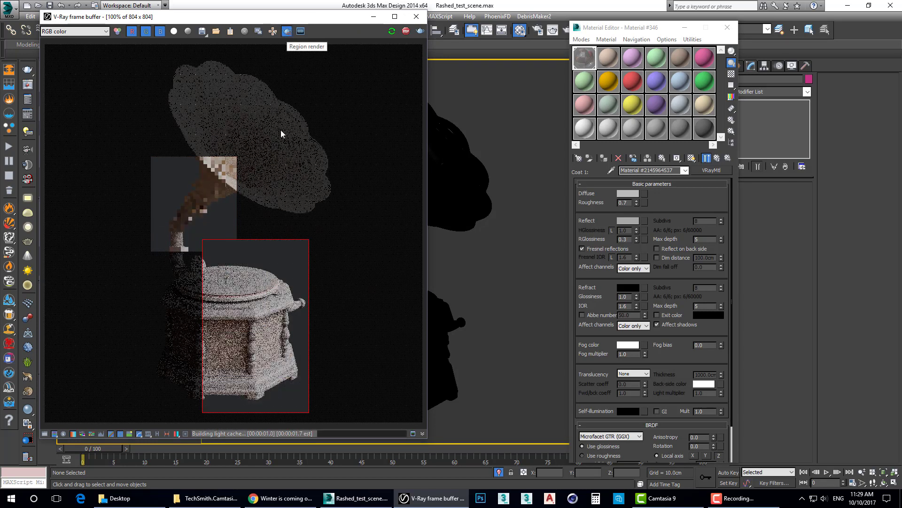
scroll(254, 376, "up", 1)
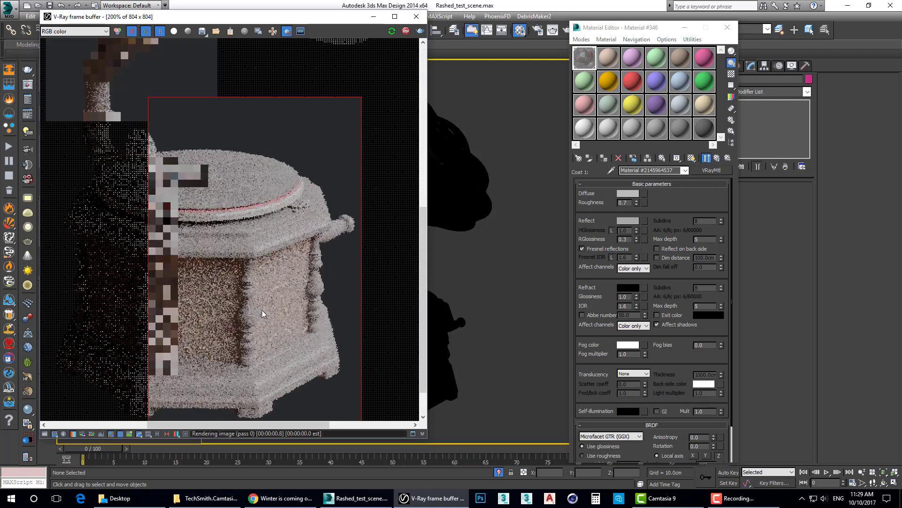
scroll(261, 309, "down", 1)
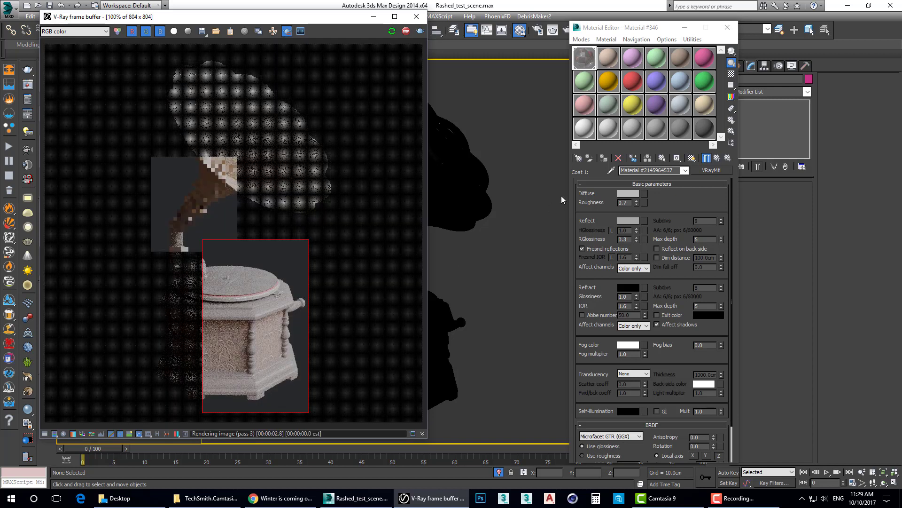
left_click(628, 221)
type("50")
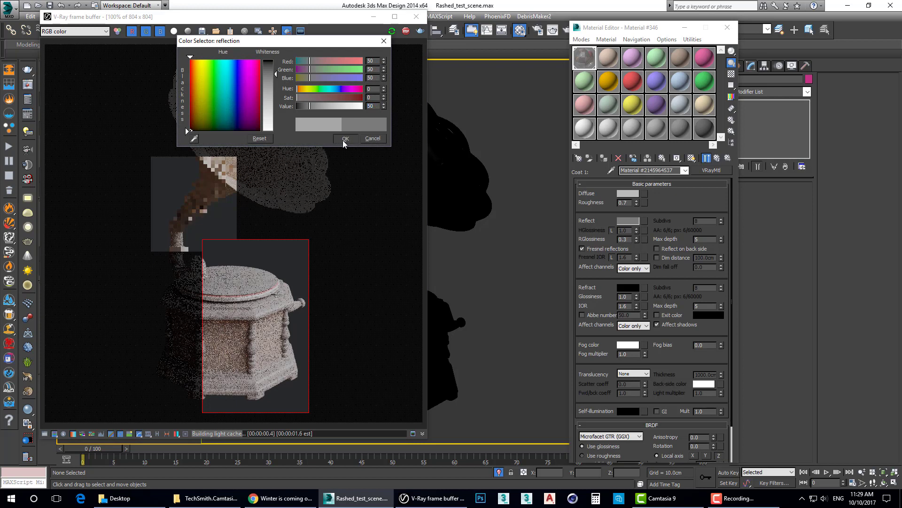
Step: Set the coat's BRDF to Ward and return to the parent VRayBlendMtl
left_click(343, 138)
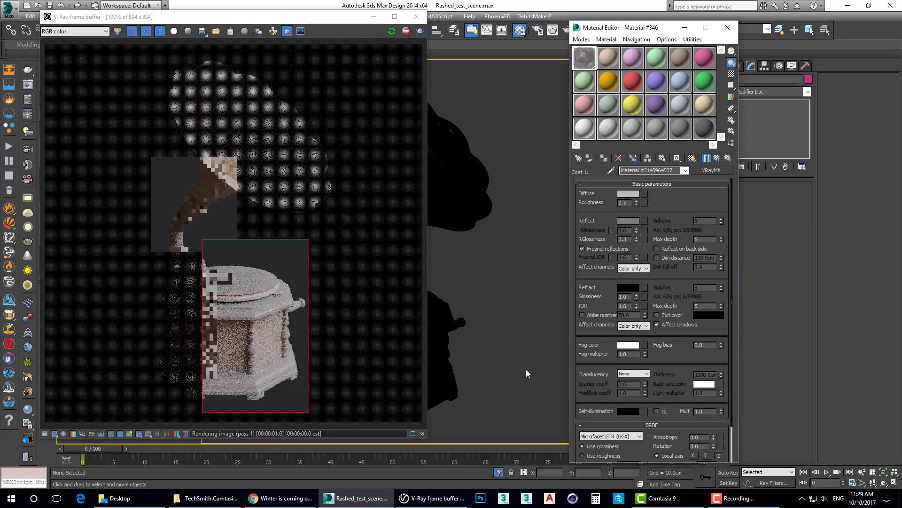
scroll(611, 423, "down", 1)
left_click(609, 414)
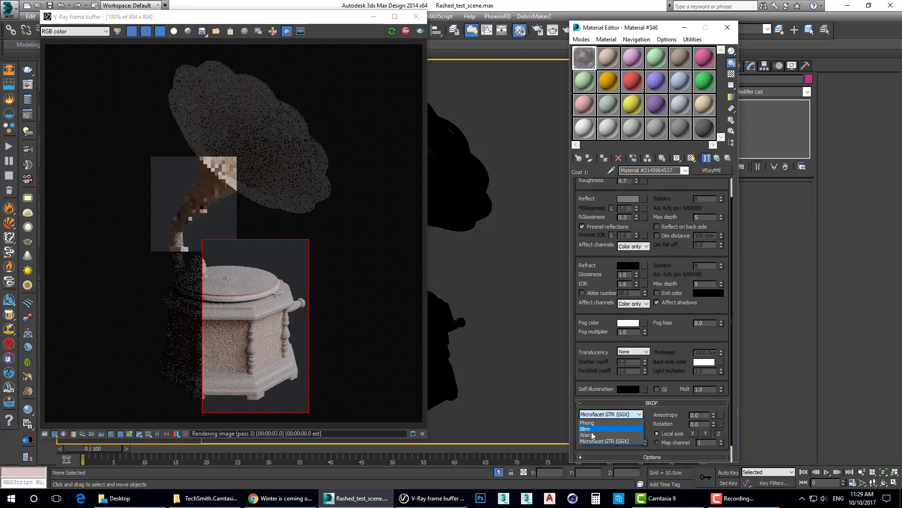
left_click(591, 434)
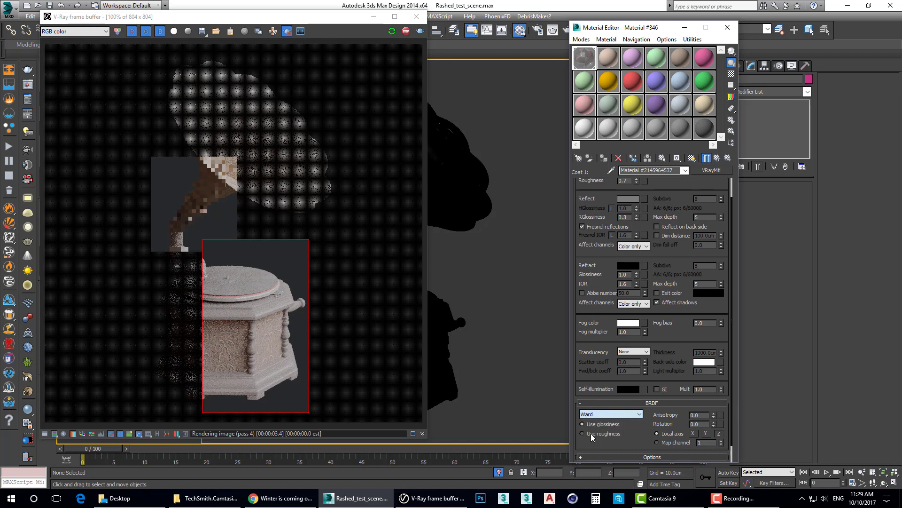
left_click(718, 158)
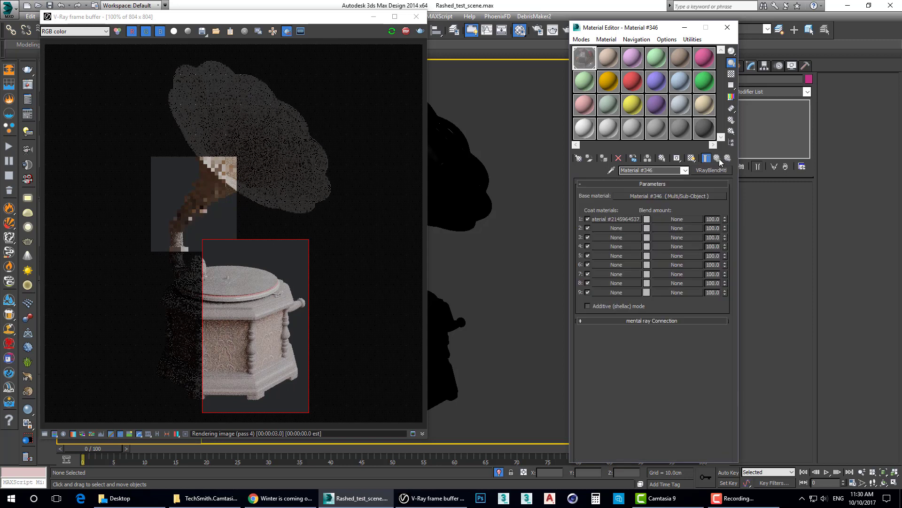
Step: Assign a Falloff map to Blend 1 and open its magnified sample preview
left_click(674, 219)
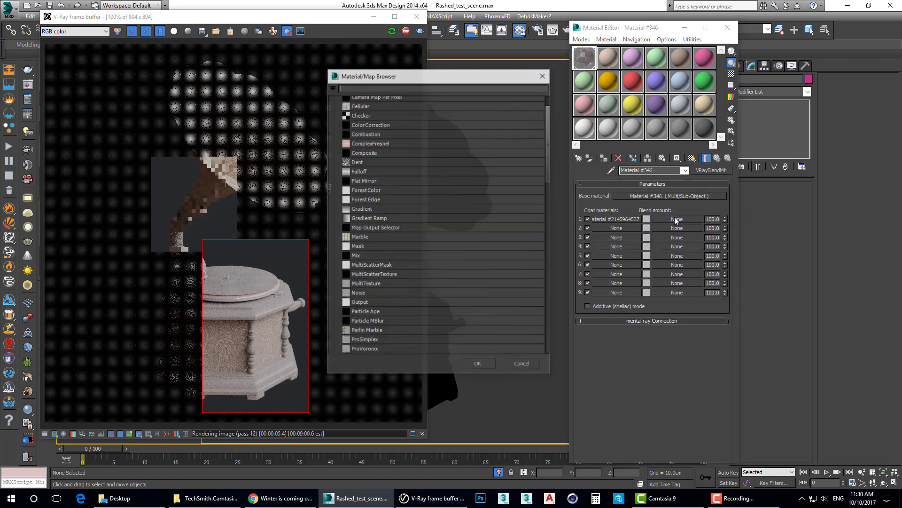
double_click(361, 172)
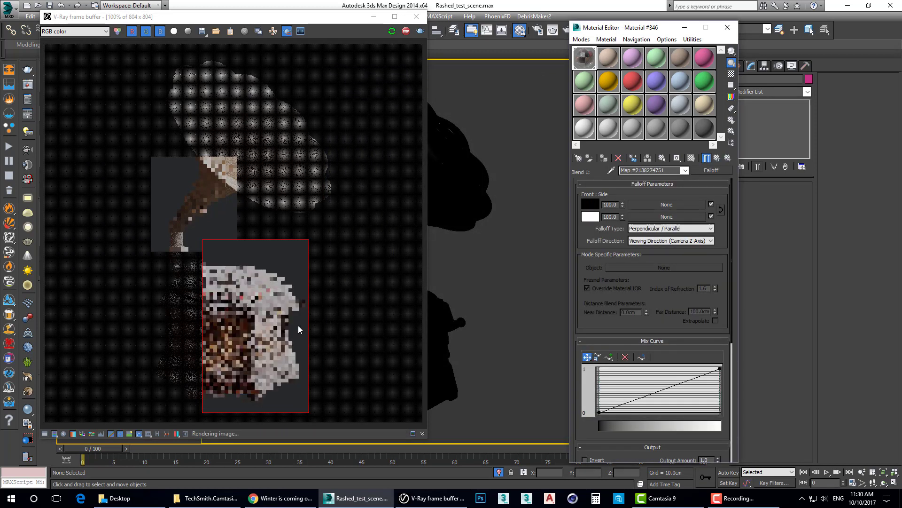
left_click(650, 228)
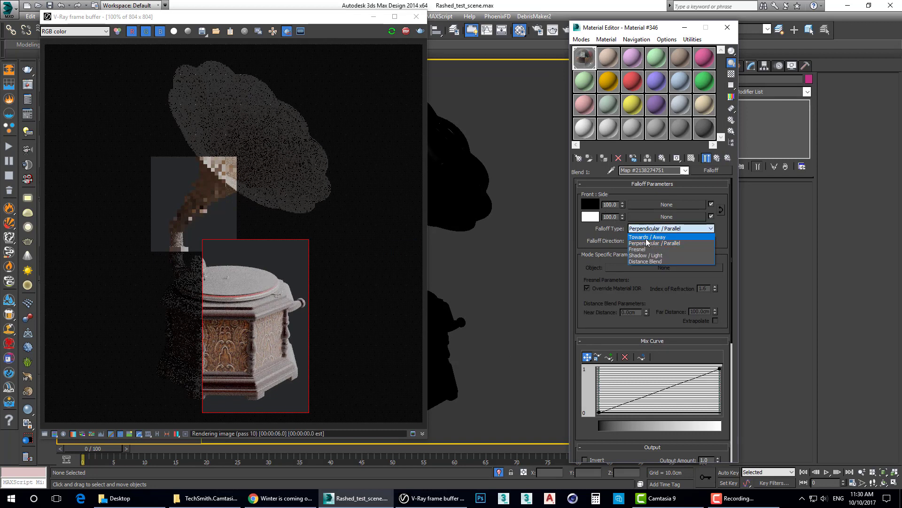
left_click(591, 65)
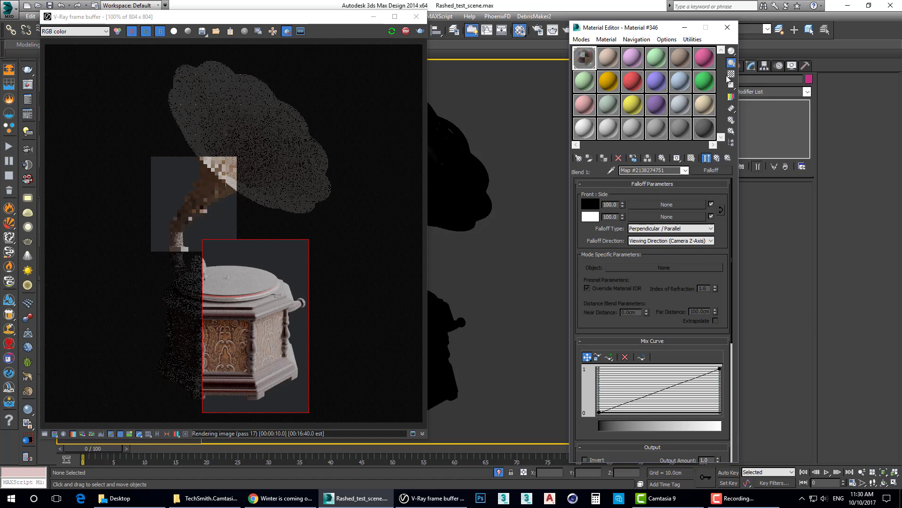
double_click(591, 63)
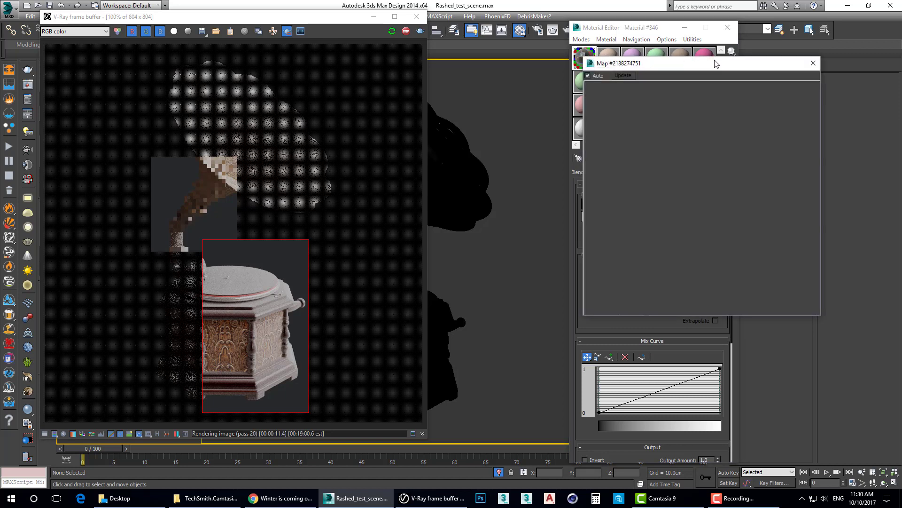
Step: Set the falloff to Towards / Away on World Z-Axis and swap its black and white colours
left_click_drag(716, 63, 486, 39)
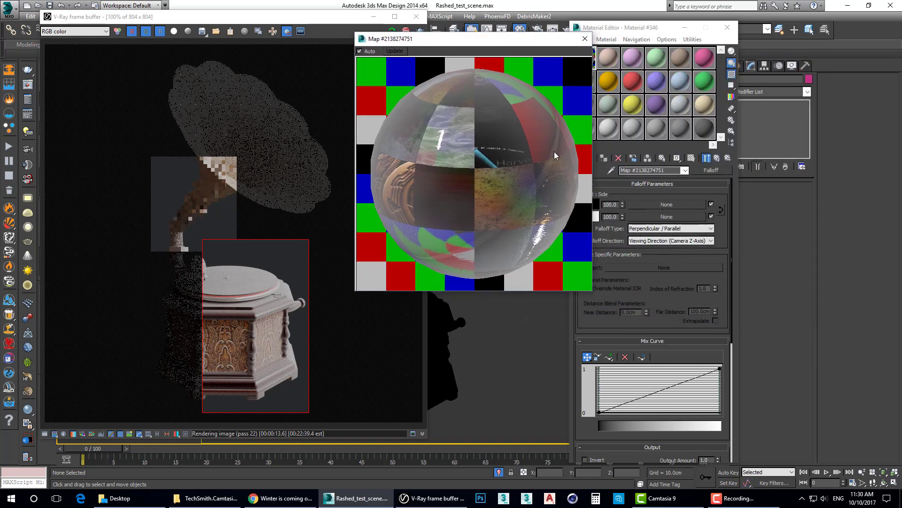
left_click(662, 229)
left_click(658, 236)
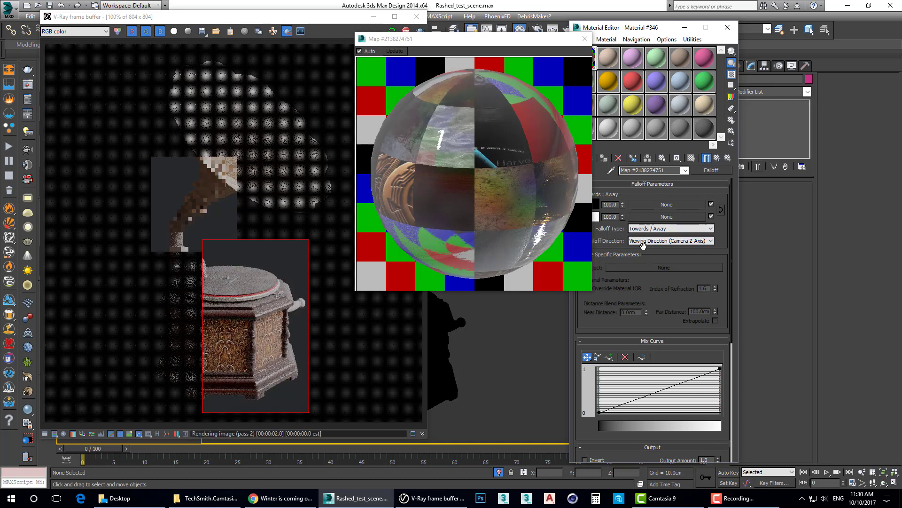
left_click(661, 241)
left_click(642, 304)
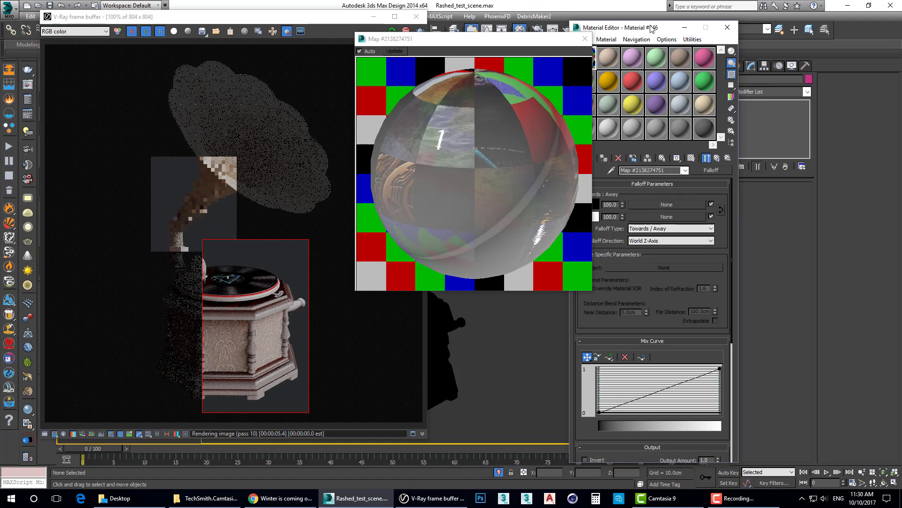
left_click_drag(652, 28, 688, 27)
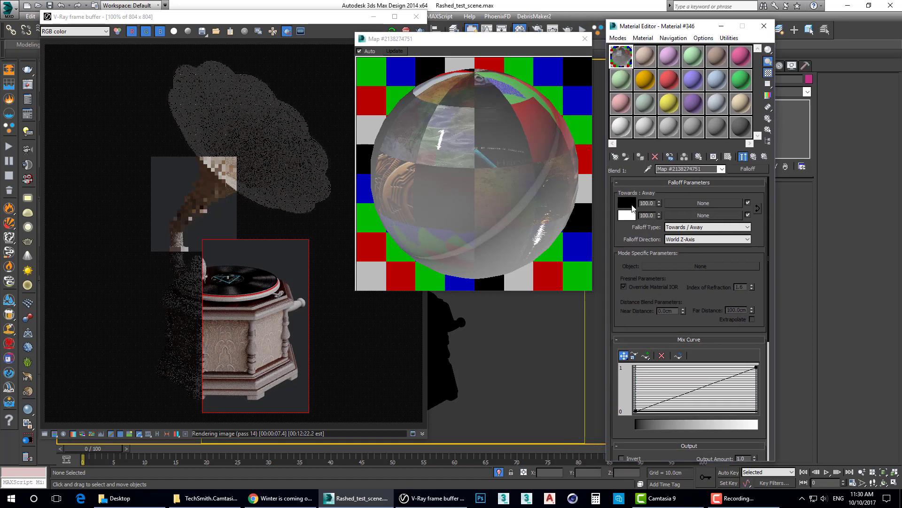
left_click(758, 209)
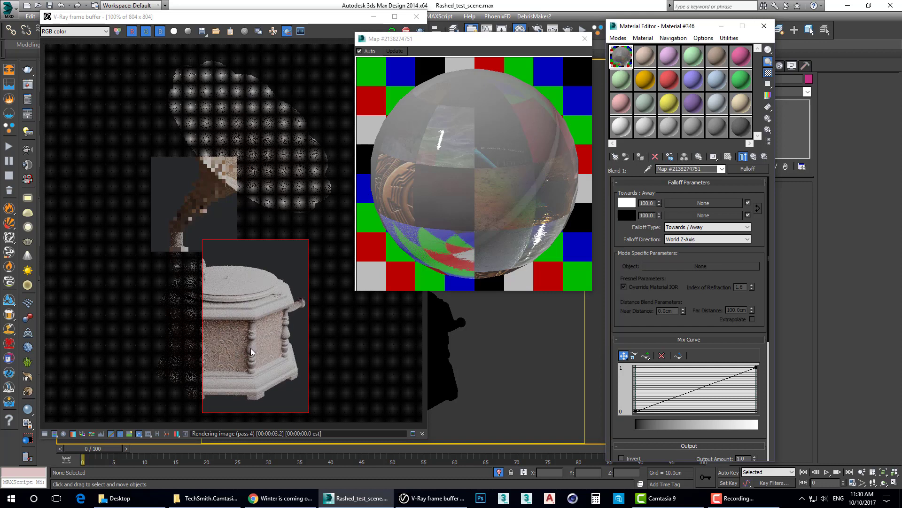
Step: Make the mix curve's top-right point Bezier-Corner and bow the curve steeply upward
left_click(756, 365)
right_click(755, 366)
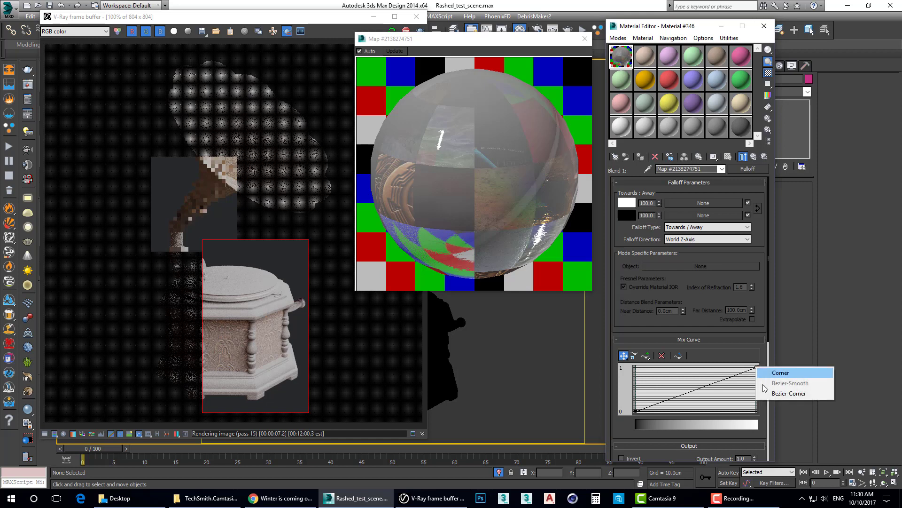
left_click(794, 393)
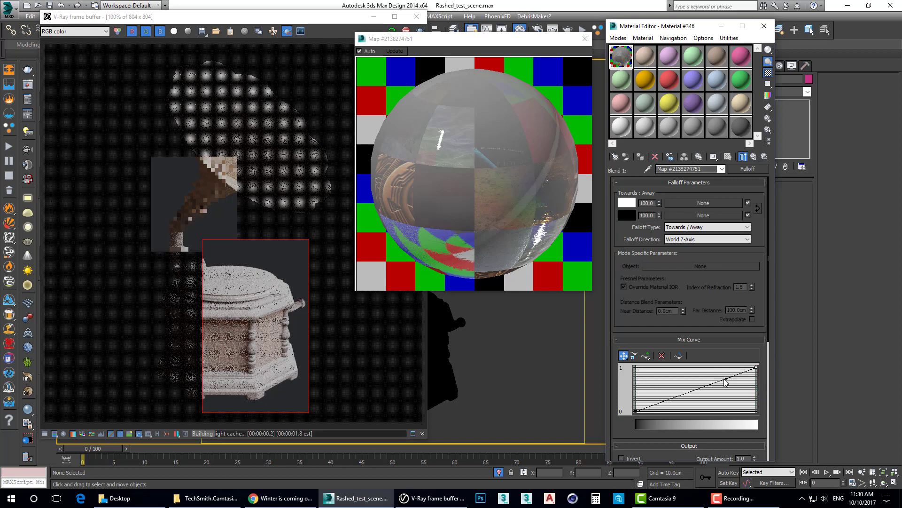
left_click_drag(727, 382, 658, 376)
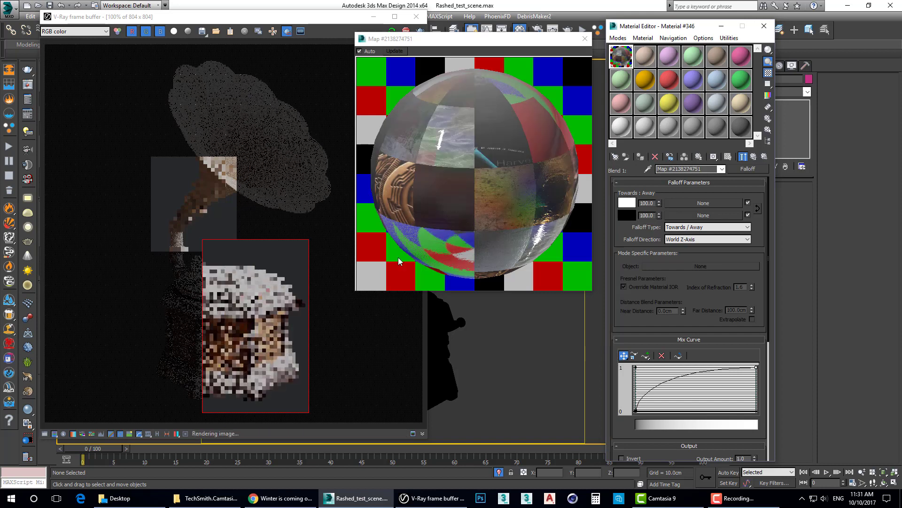
left_click(270, 327)
Step: Close the falloff preview, inspect the dusty base render, and return to the parent blend
scroll(251, 350, "up", 2)
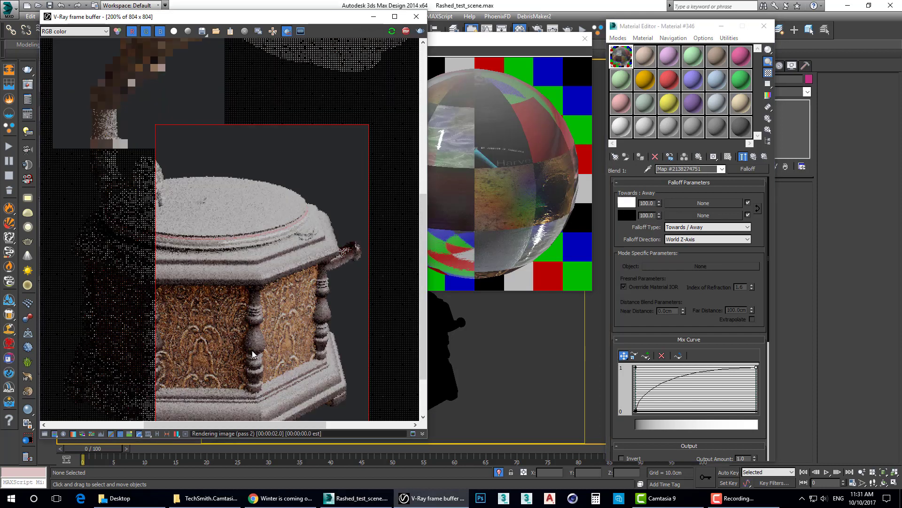
middle_click_drag(252, 350, 304, 208)
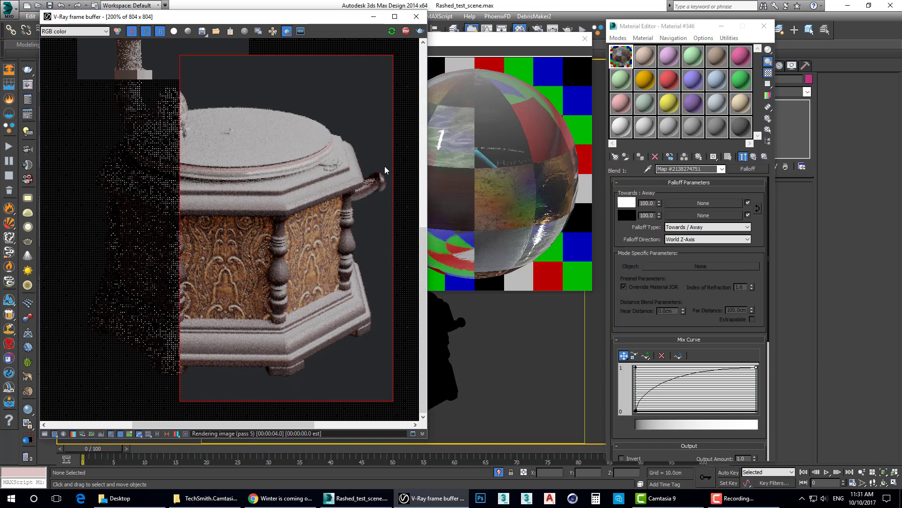
left_click(584, 38)
scroll(287, 193, "down", 1)
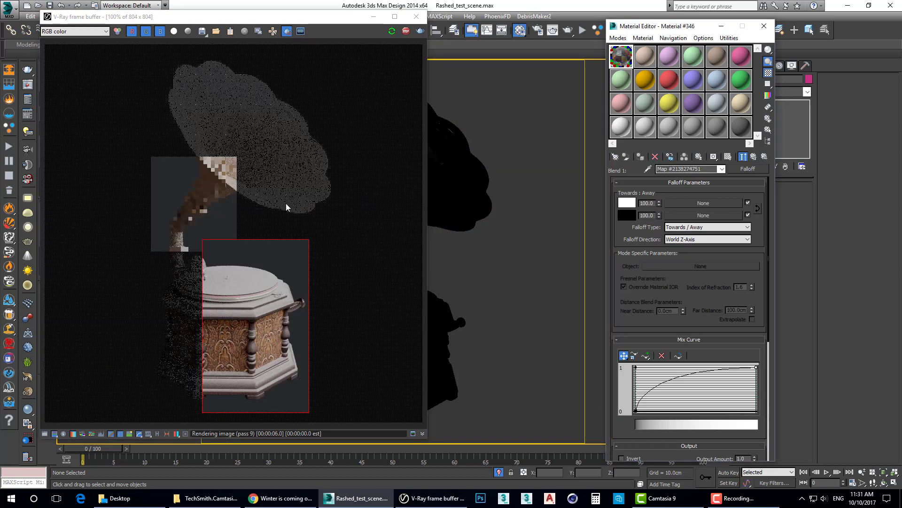
scroll(285, 203, "up", 1)
scroll(282, 315, "down", 1)
scroll(263, 292, "up", 1)
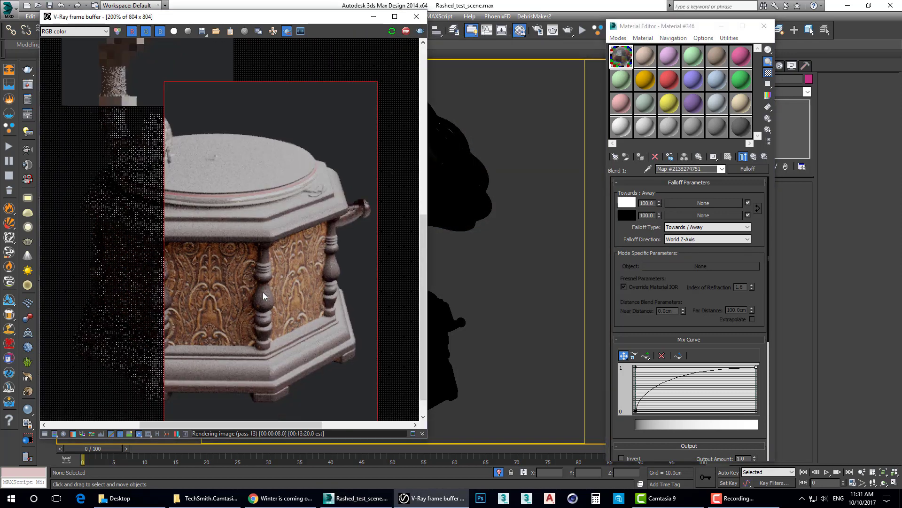
scroll(264, 288, "down", 1)
left_click(754, 156)
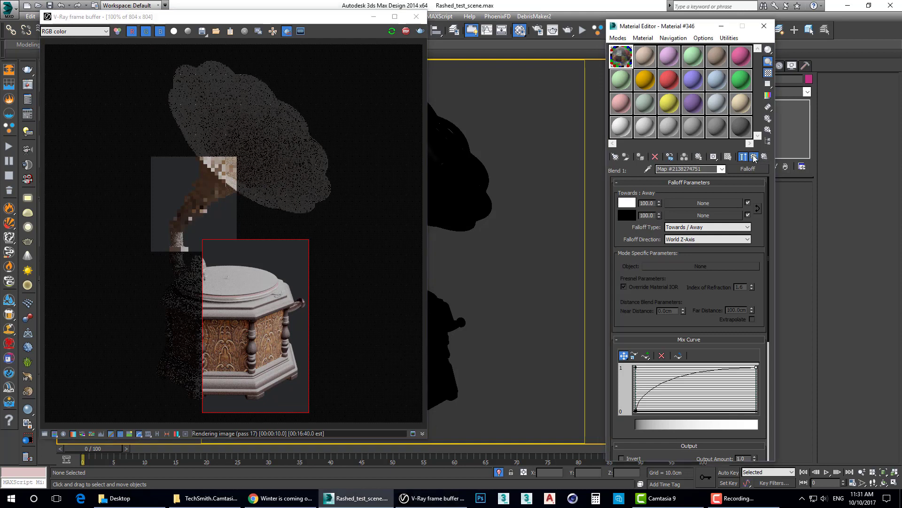
Step: Load PL_grunge_04_1 from Desktop > New folder (2) as a bitmap in the falloff's white slot
left_click(714, 218)
left_click(696, 200)
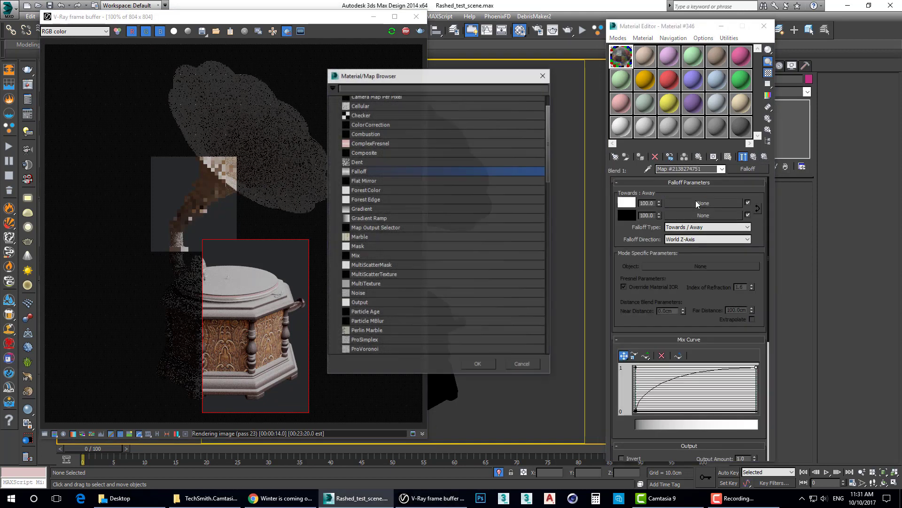
double_click(359, 120)
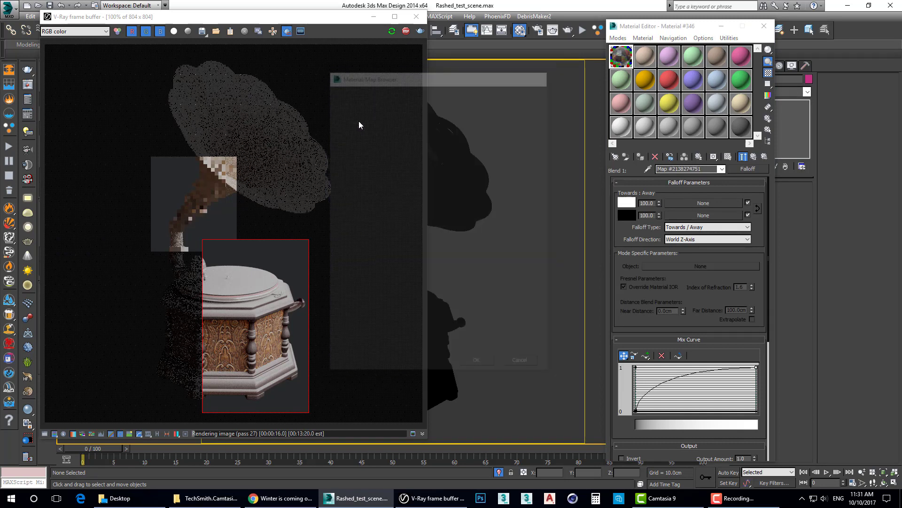
left_click(51, 93)
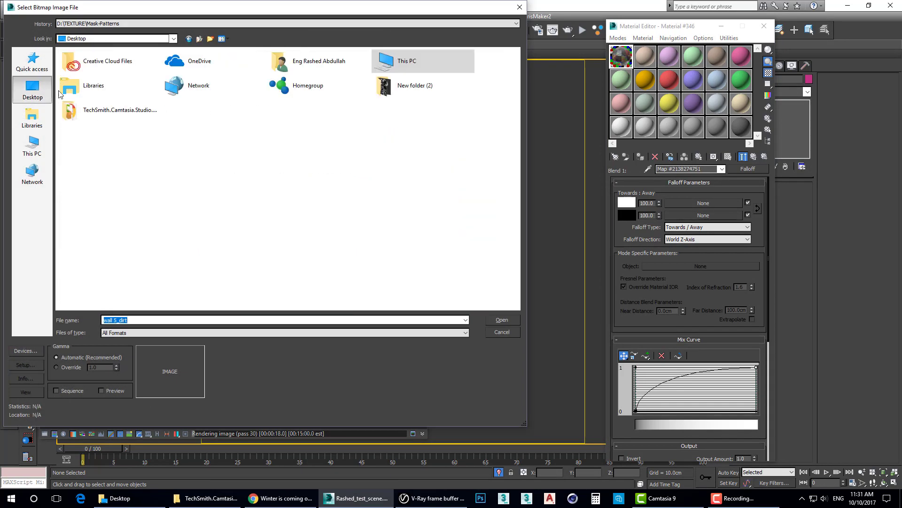
double_click(385, 91)
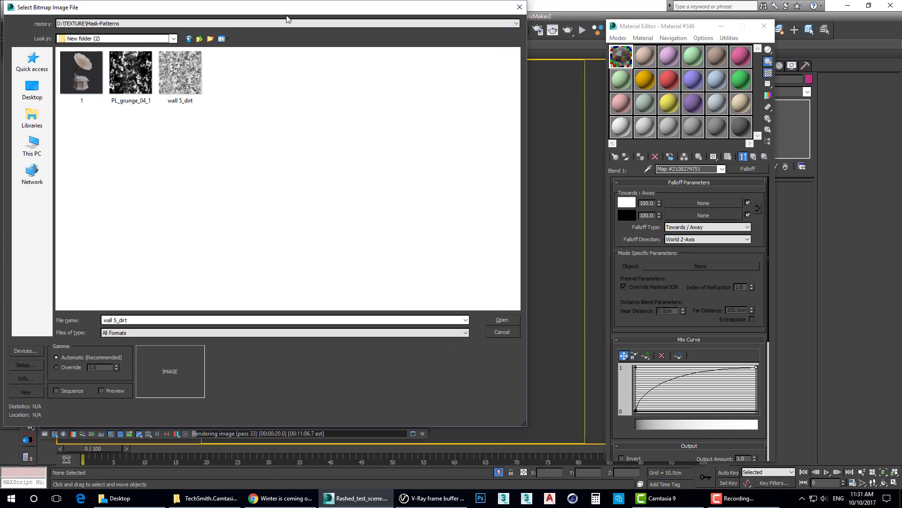
left_click_drag(290, 15, 487, 40)
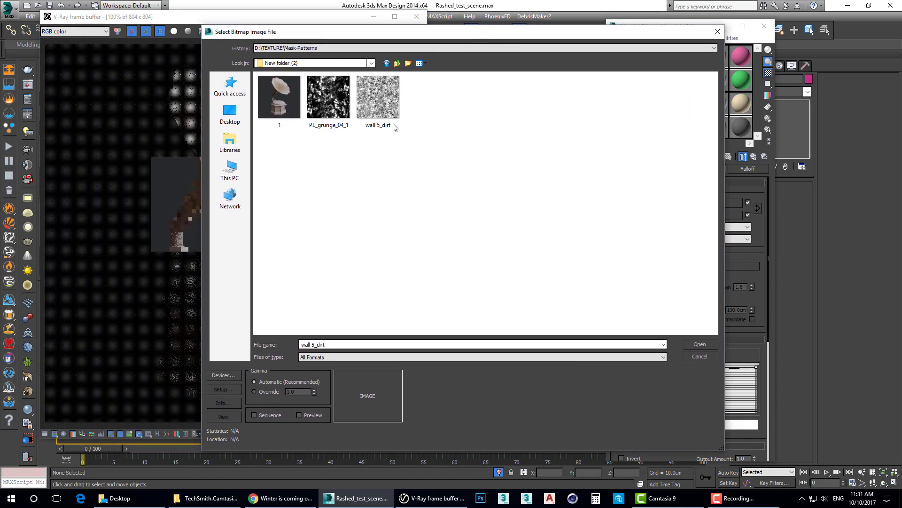
left_click(332, 96)
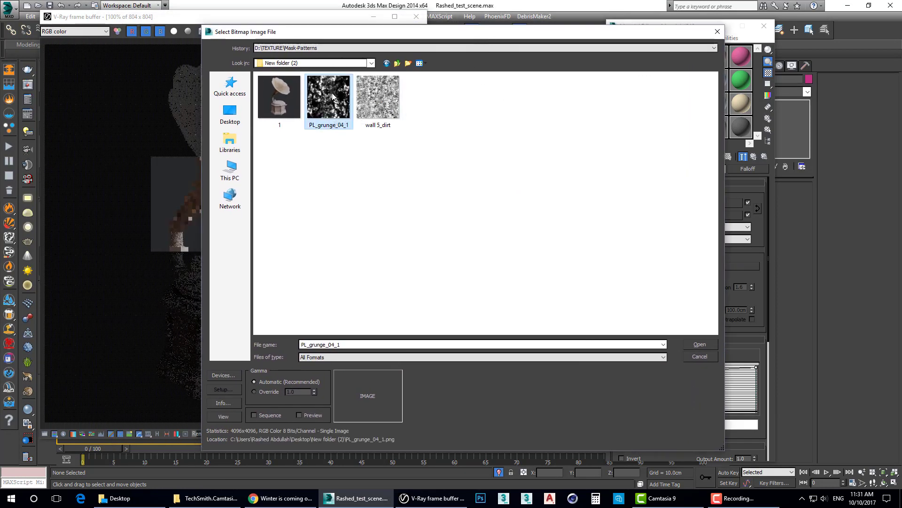
double_click(333, 96)
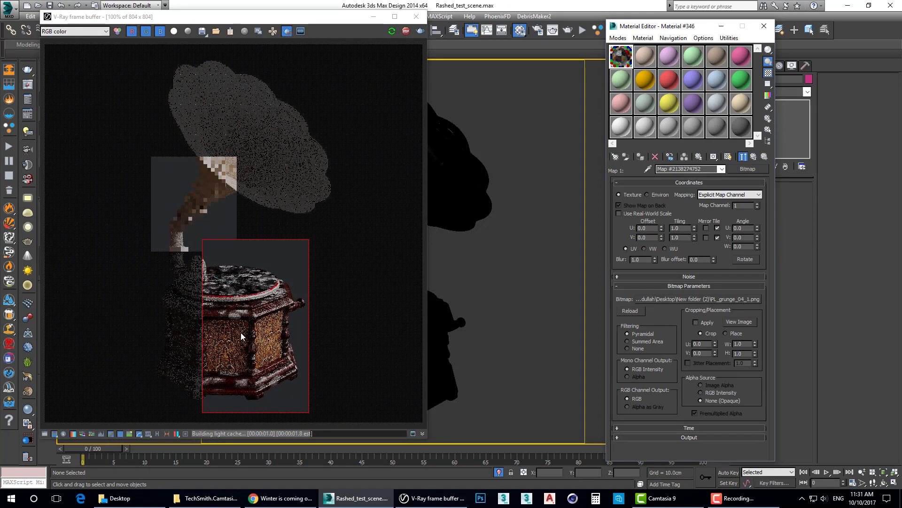
Step: Invert the PL_grunge_04_1 bitmap's output so the dust reads white
scroll(240, 331, "up", 1)
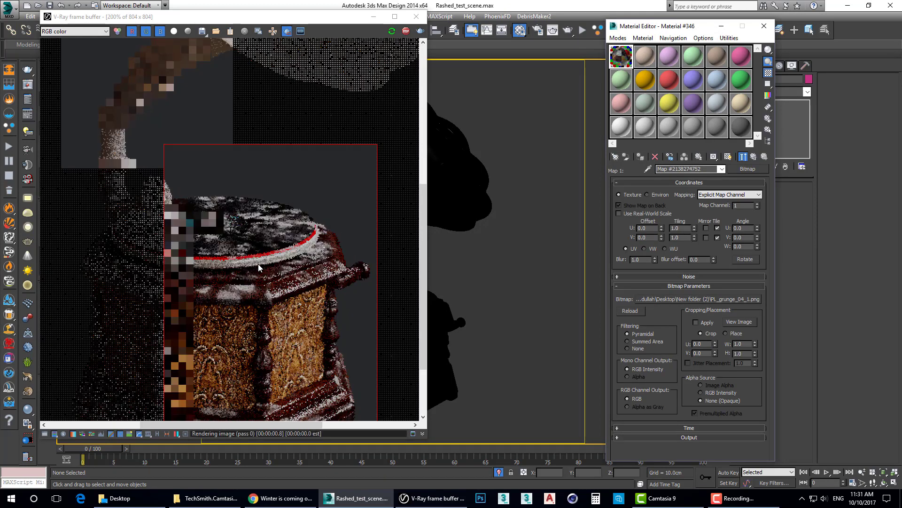
scroll(240, 338, "down", 1)
scroll(241, 337, "up", 1)
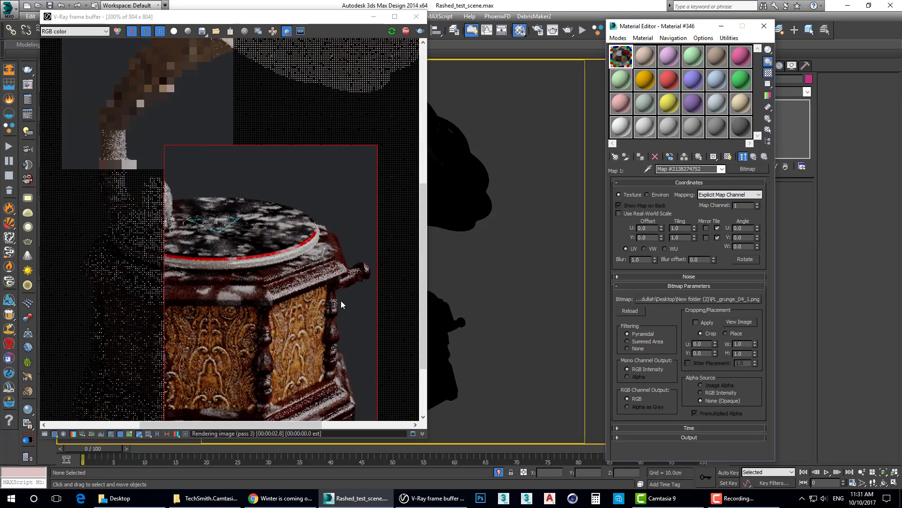
left_click(629, 436)
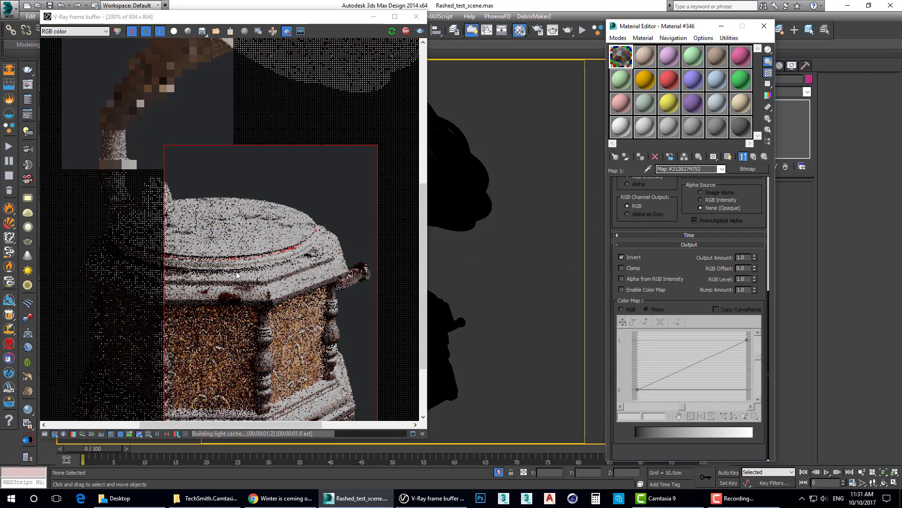
scroll(260, 269, "down", 1)
scroll(294, 392, "up", 1)
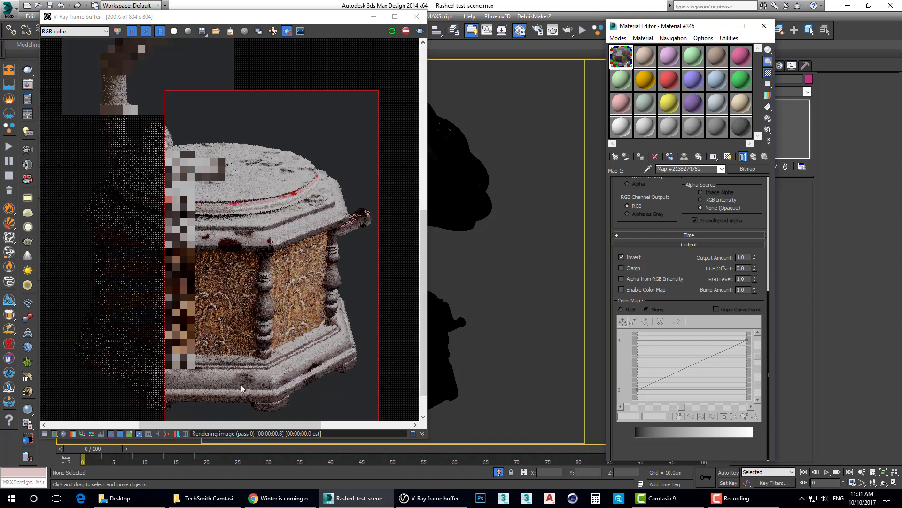
middle_click_drag(294, 393, 290, 358)
scroll(270, 275, "down", 1)
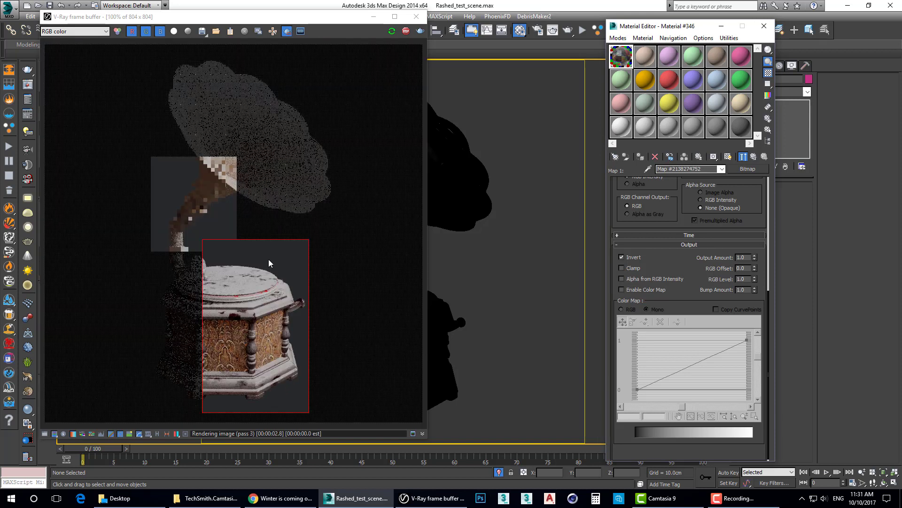
Step: Bring up the map-type browser to replace the grunge bitmap, scrolling toward the V-Ray maps
left_click_drag(657, 29, 577, 38)
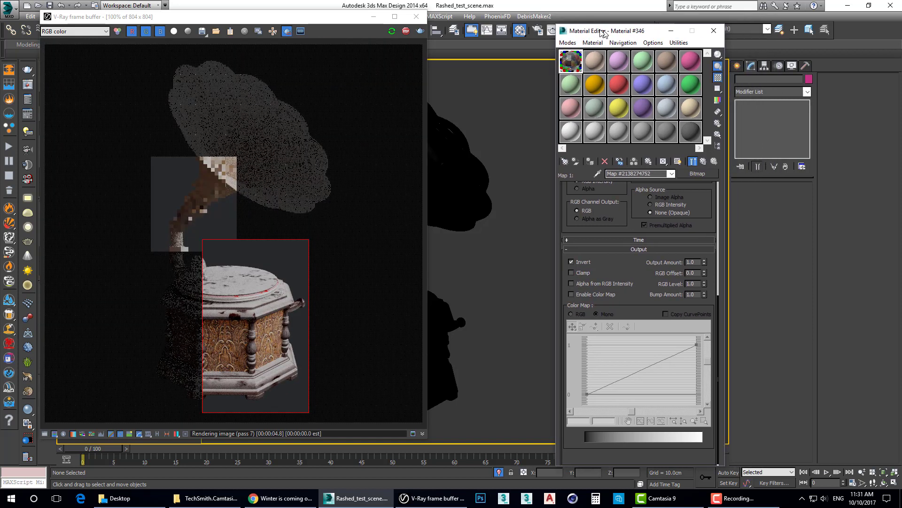
left_click(672, 167)
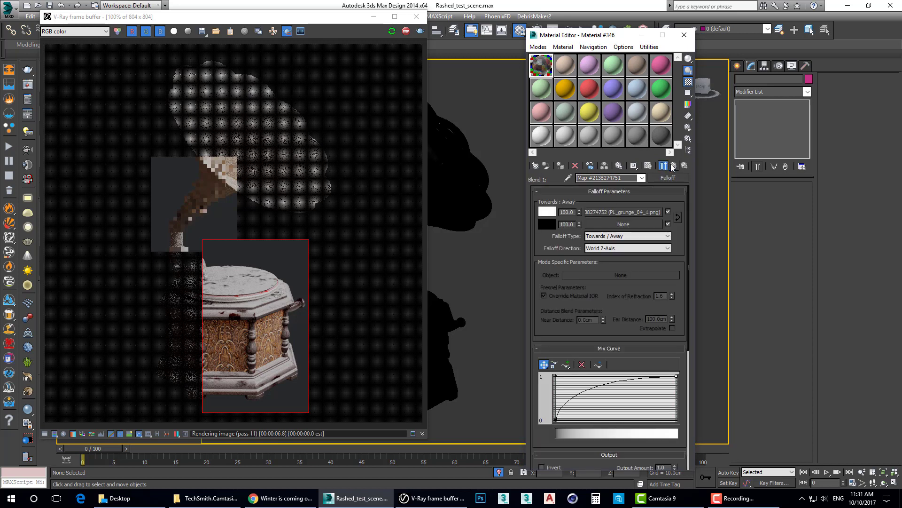
left_click(625, 212)
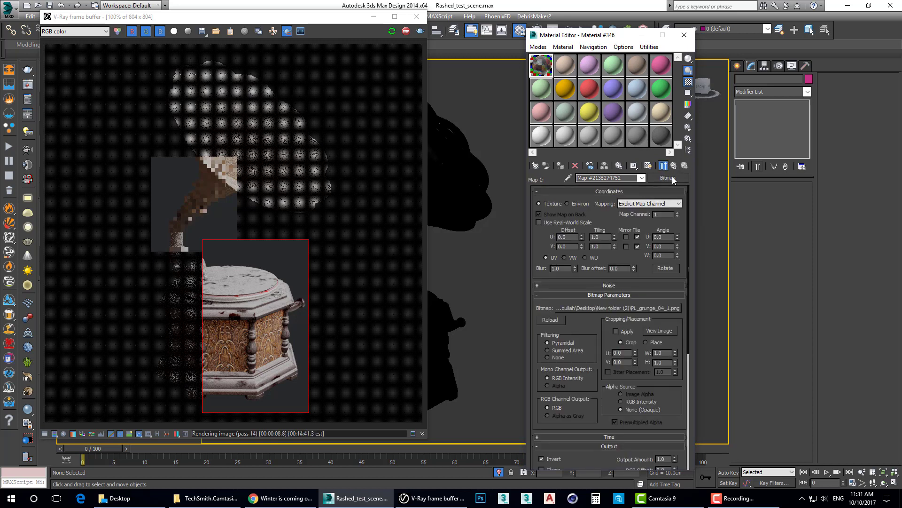
left_click(672, 178)
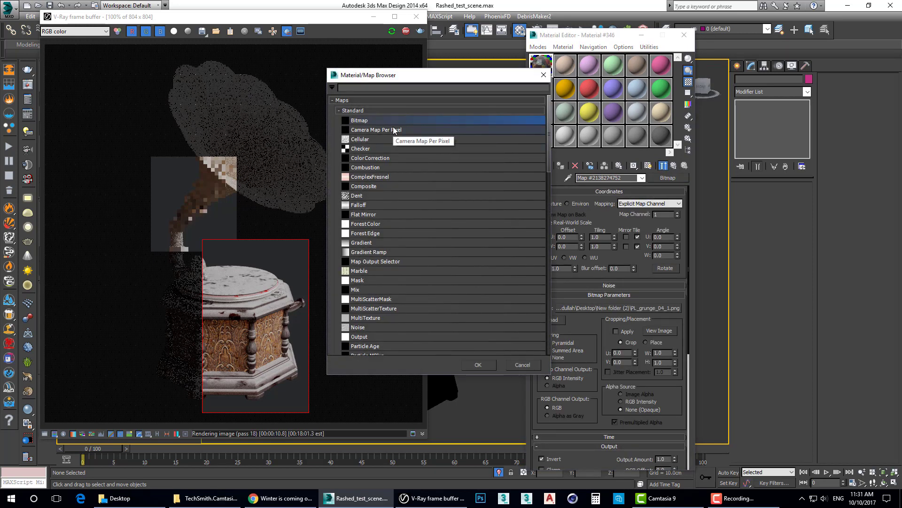
scroll(394, 128, "down", 5)
scroll(394, 128, "down", 5)
scroll(394, 129, "down", 5)
Step: Replace the grunge bitmap with VRayTriplanarTex, keeping PL_grunge_04_1 as its sub-map
scroll(393, 128, "down", 3)
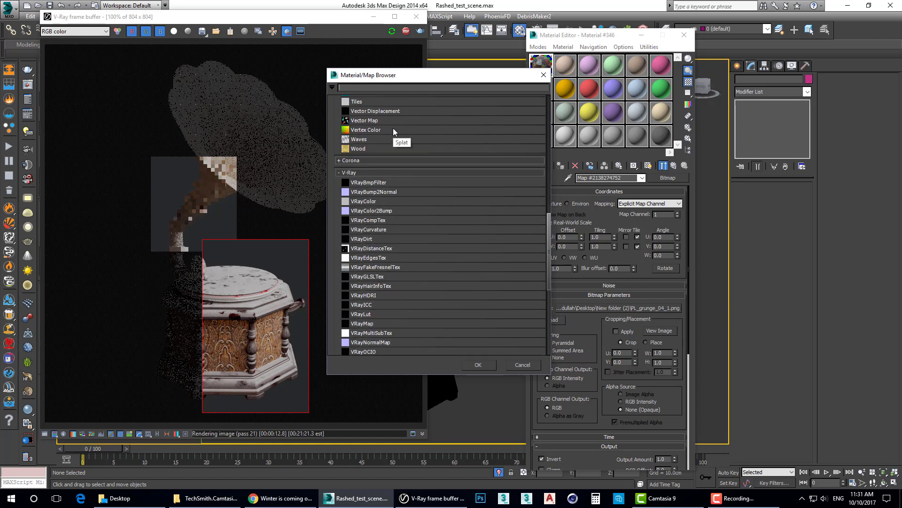
scroll(393, 128, "down", 3)
scroll(393, 128, "down", 2)
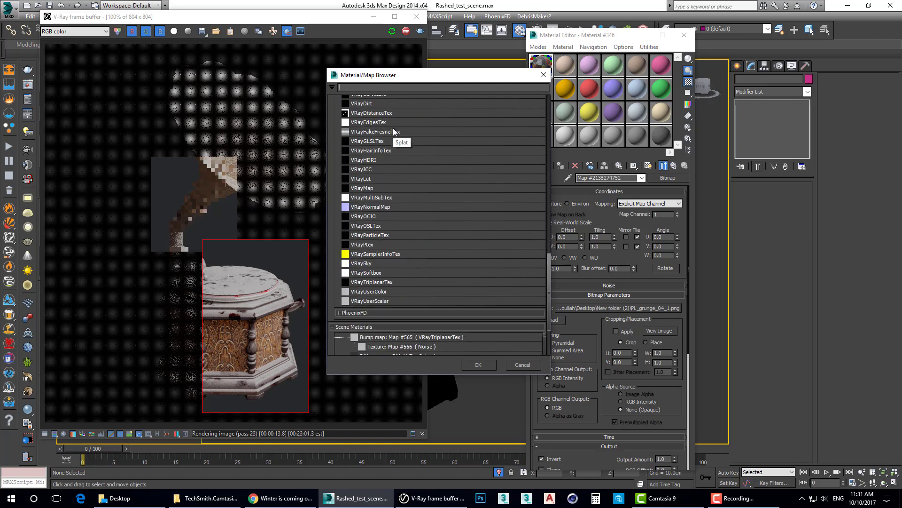
left_click(383, 284)
double_click(387, 284)
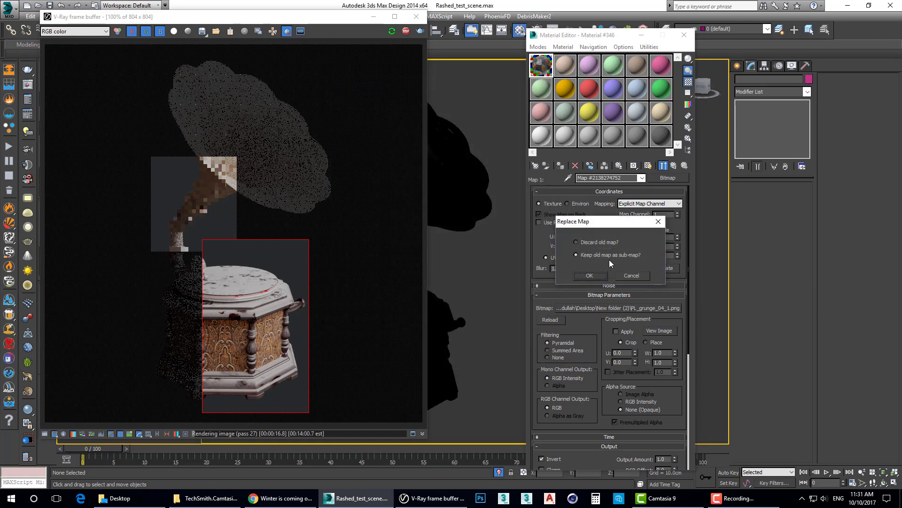
left_click(590, 275)
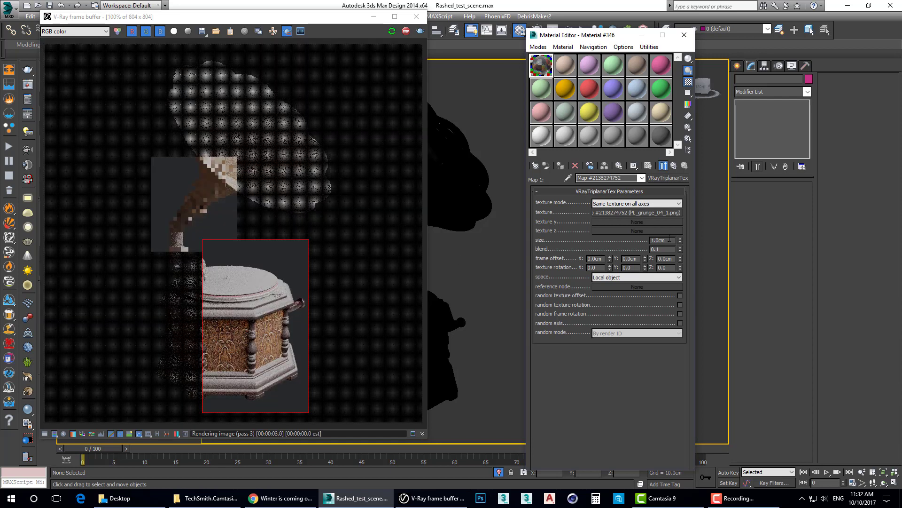
type("100")
key("Return")
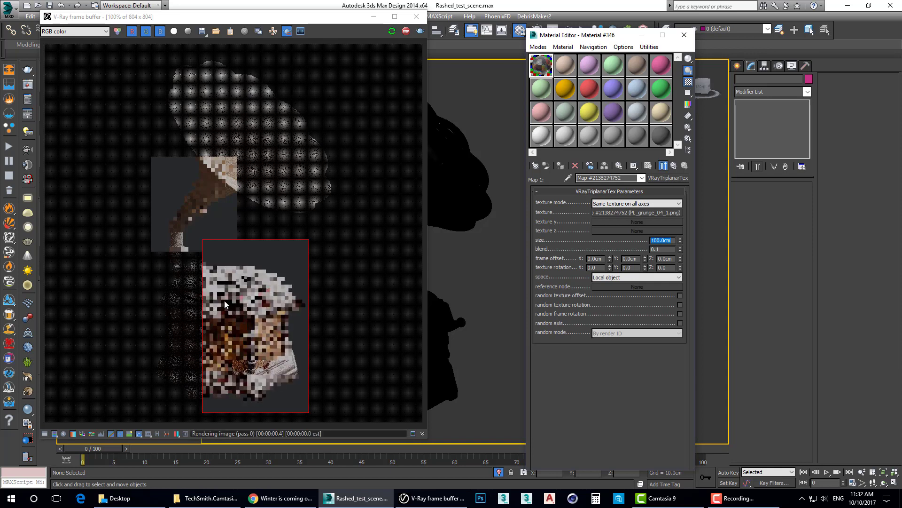
scroll(230, 306, "up", 1)
scroll(247, 319, "down", 1)
scroll(259, 296, "up", 1)
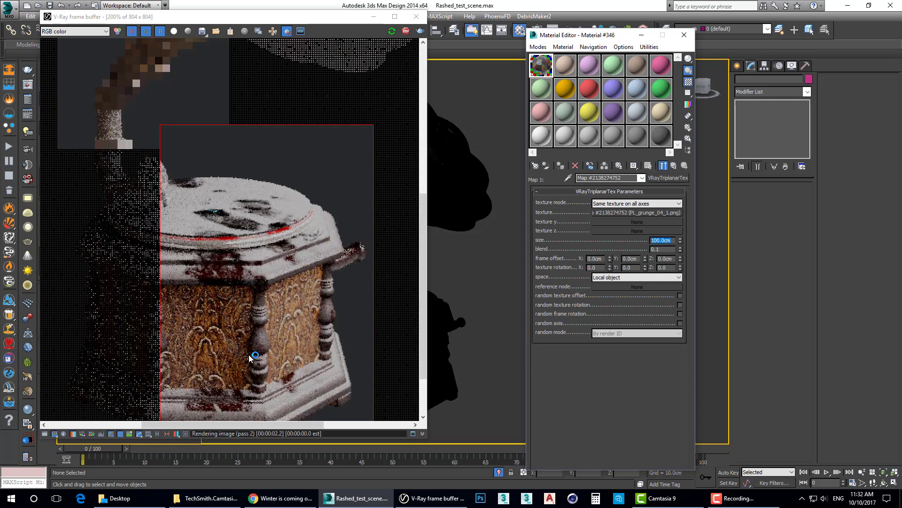
middle_click_drag(278, 229, 298, 268)
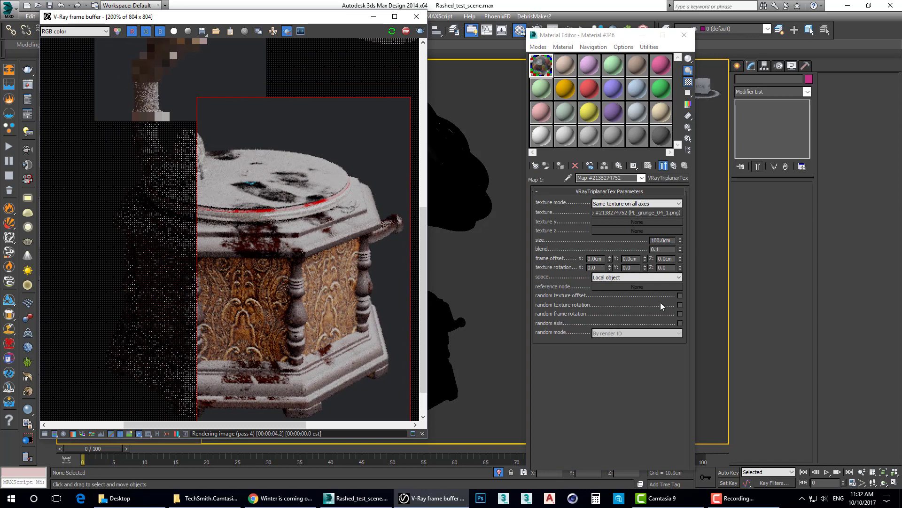
left_click(680, 295)
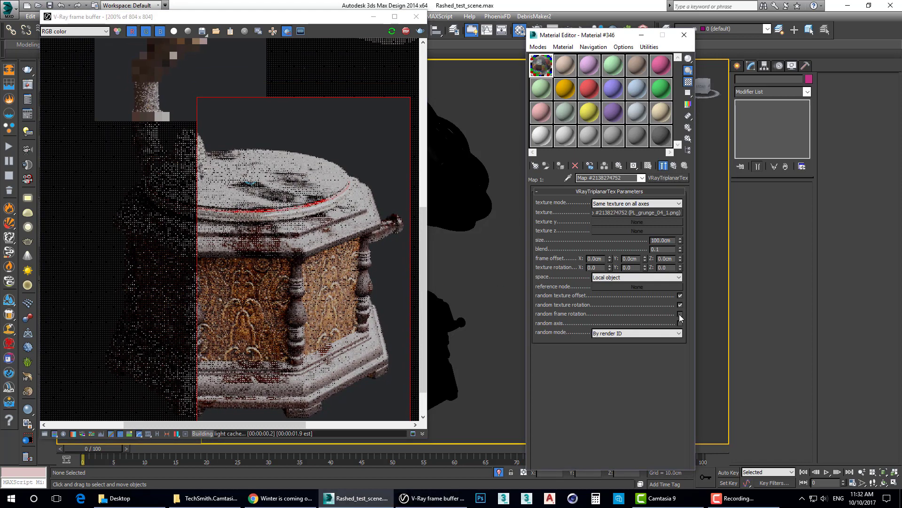
left_click(679, 313)
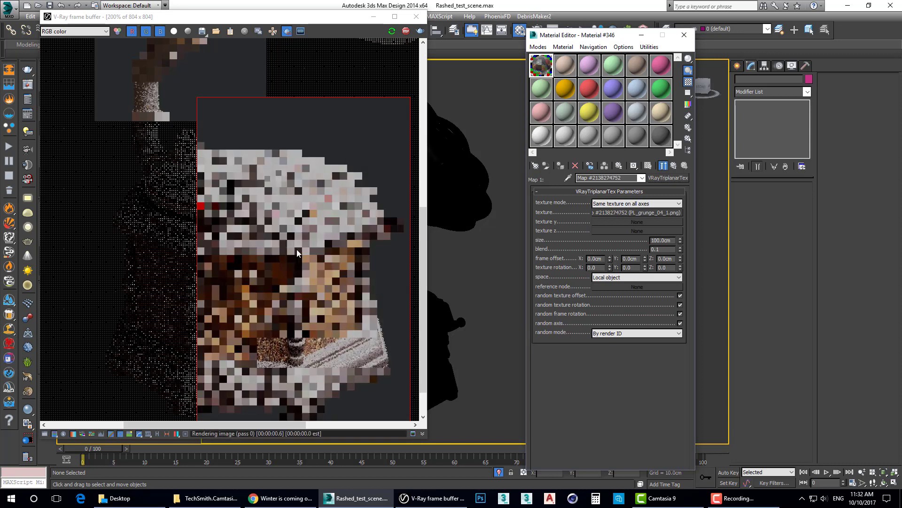
scroll(297, 249, "down", 1)
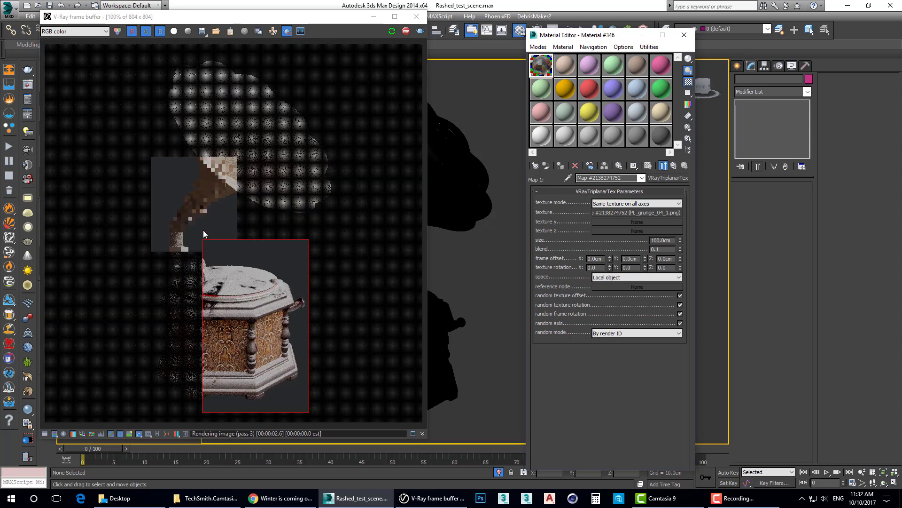
left_click_drag(235, 130, 340, 237)
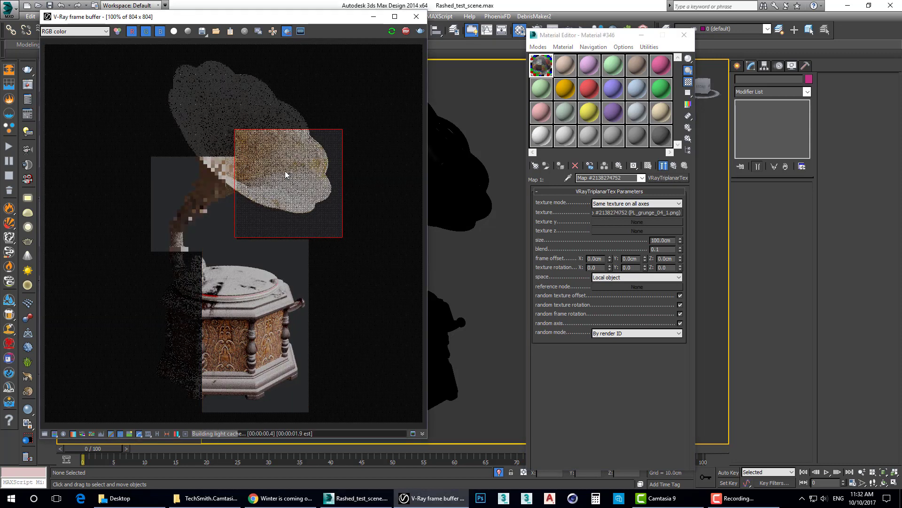
scroll(286, 172, "up", 1)
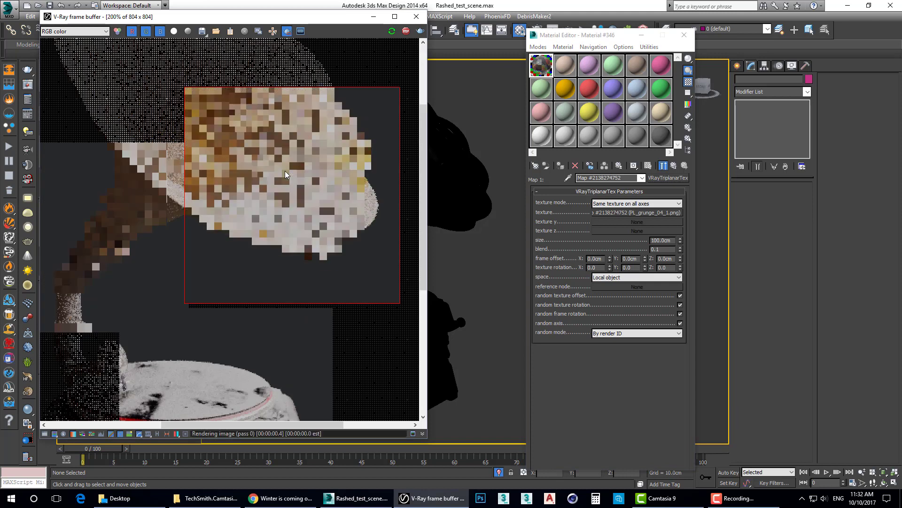
scroll(285, 172, "down", 1)
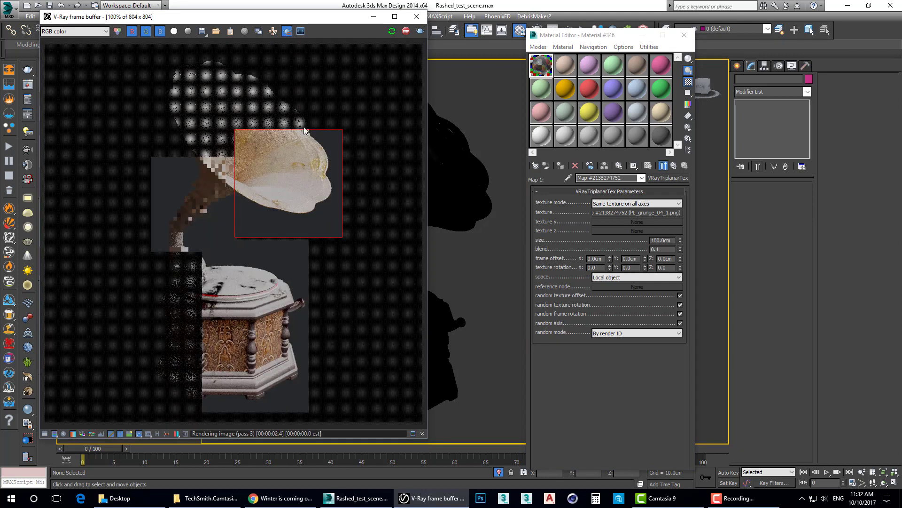
mouse_move(158, 241)
left_mouse_down()
mouse_move(310, 387)
mouse_move(305, 411)
left_mouse_up()
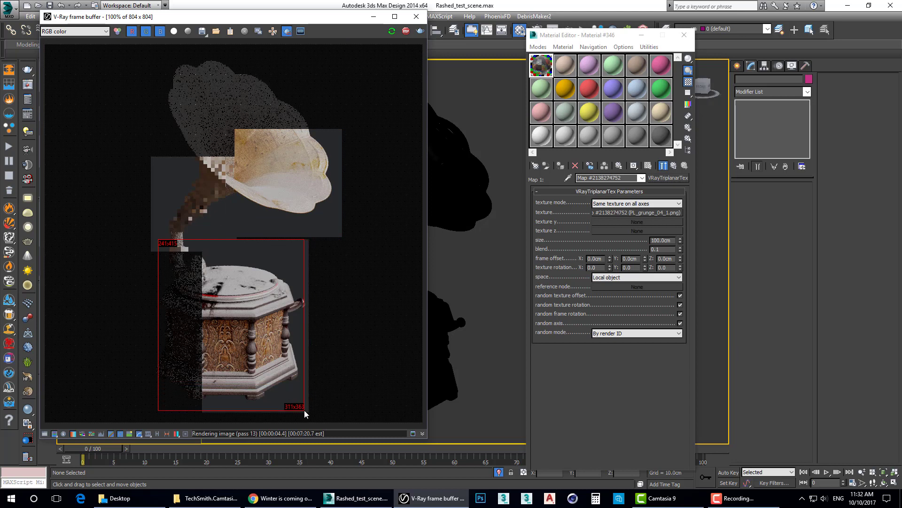
scroll(186, 317, "up", 1)
scroll(244, 246, "down", 1)
scroll(245, 244, "down", 1)
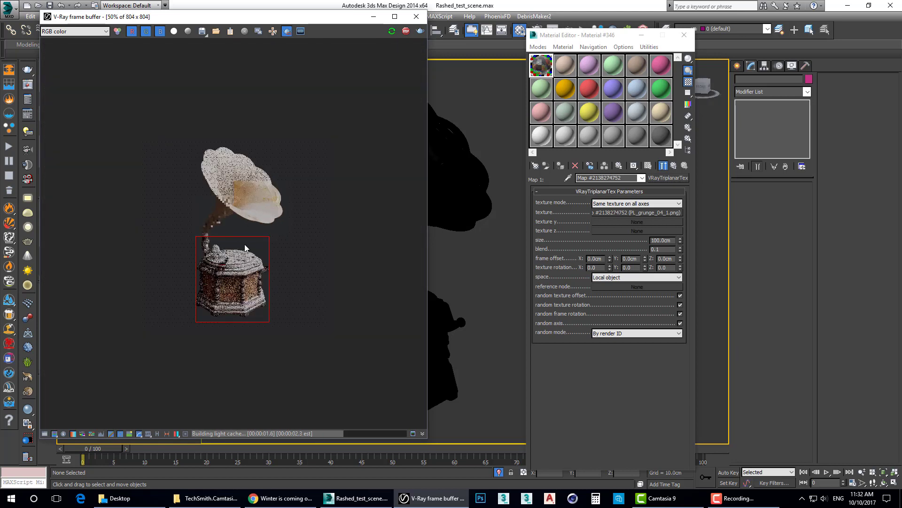
scroll(211, 311, "up", 1)
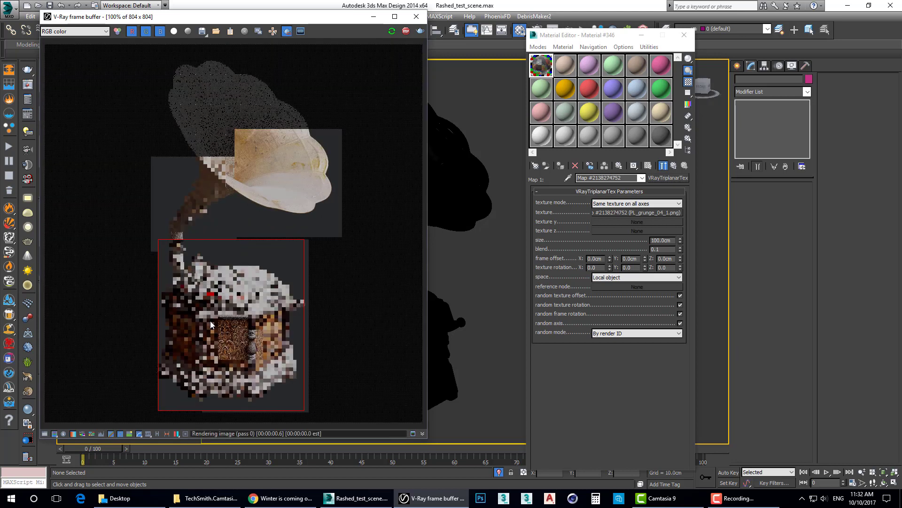
scroll(213, 332, "up", 1)
middle_click_drag(218, 332, 252, 264)
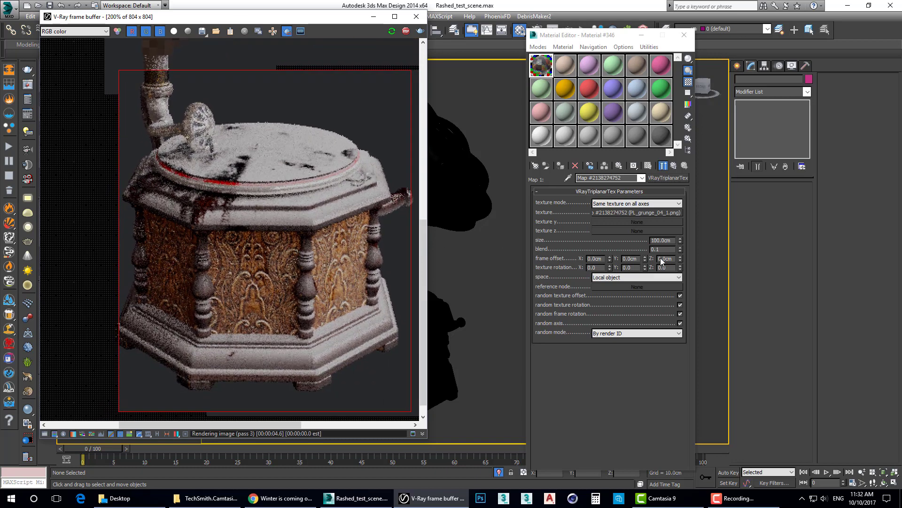
left_click(680, 323)
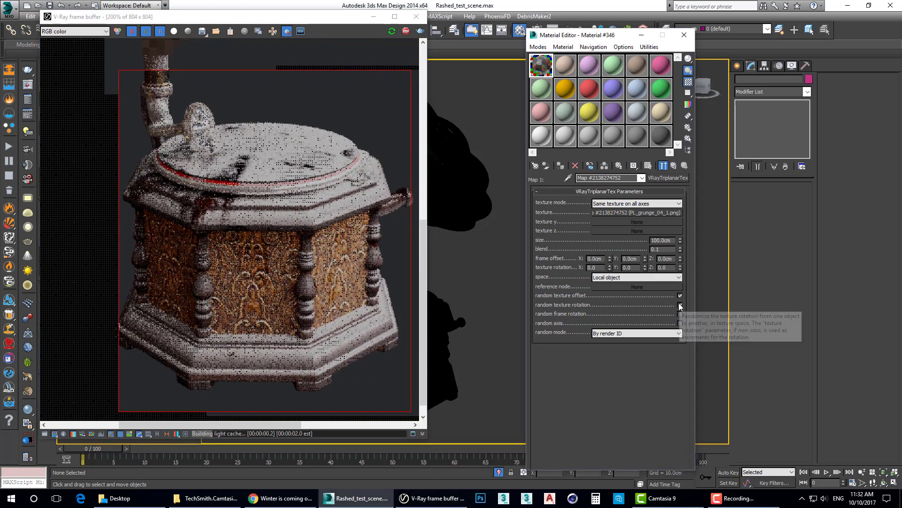
left_click(680, 305)
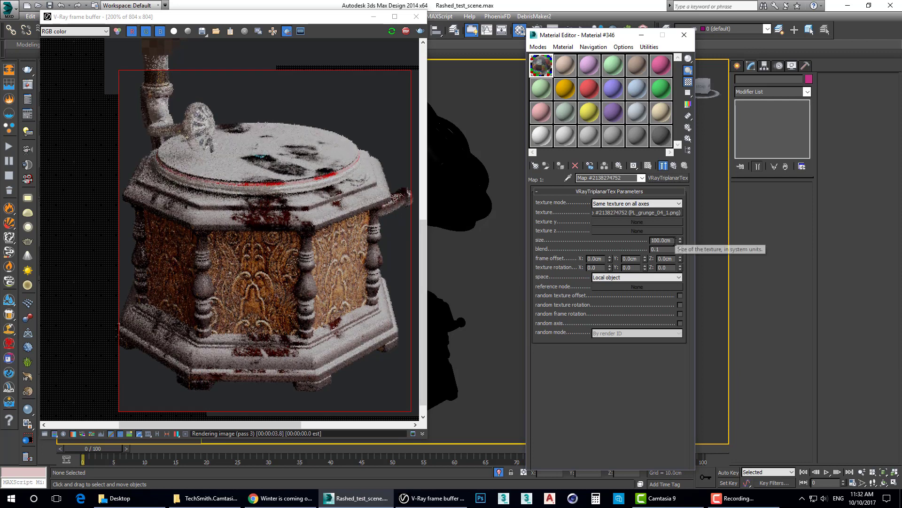
Step: Set the VRayTriplanarTex size to 50 cm and enable random frame rotation
left_click_drag(673, 240, 629, 239)
type("50")
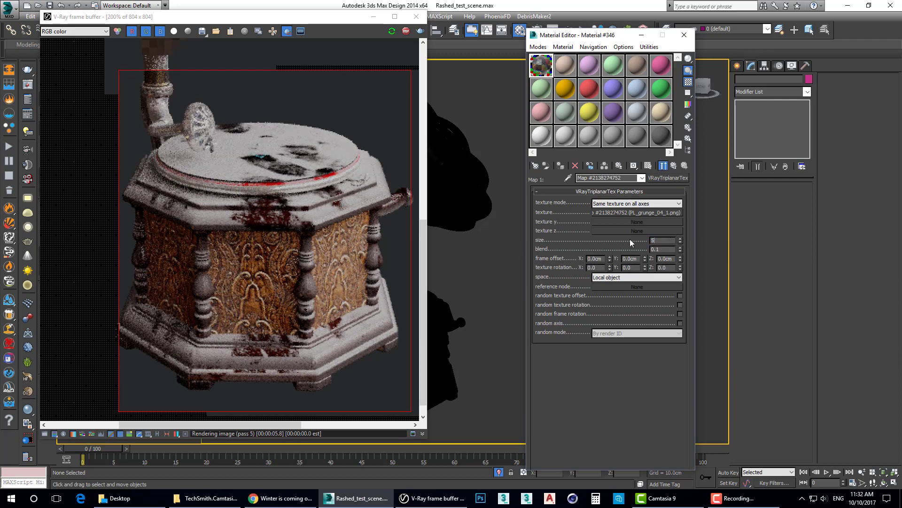
key("Return")
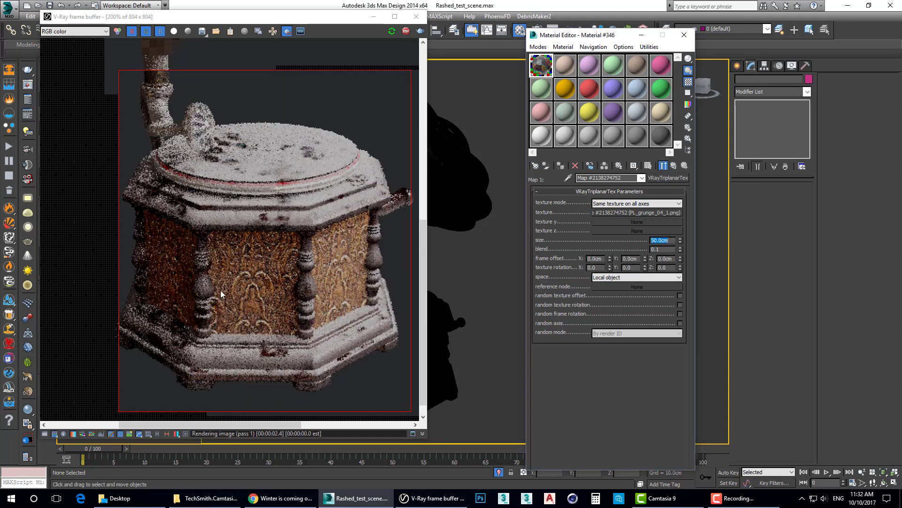
scroll(309, 312, "down", 1)
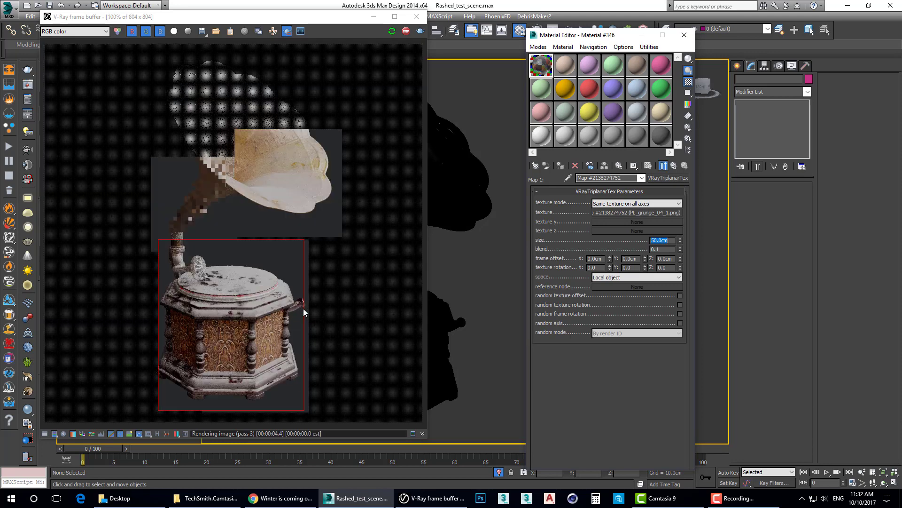
scroll(217, 360, "up", 1)
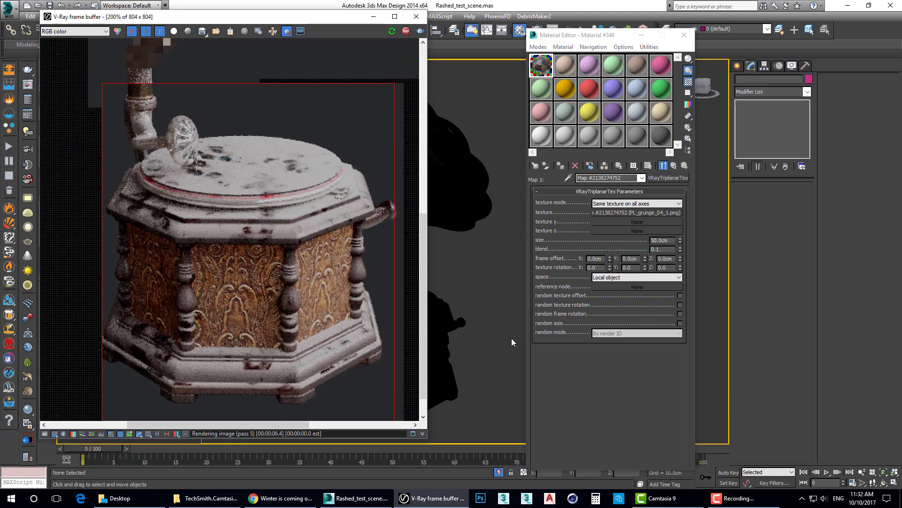
left_click(680, 313)
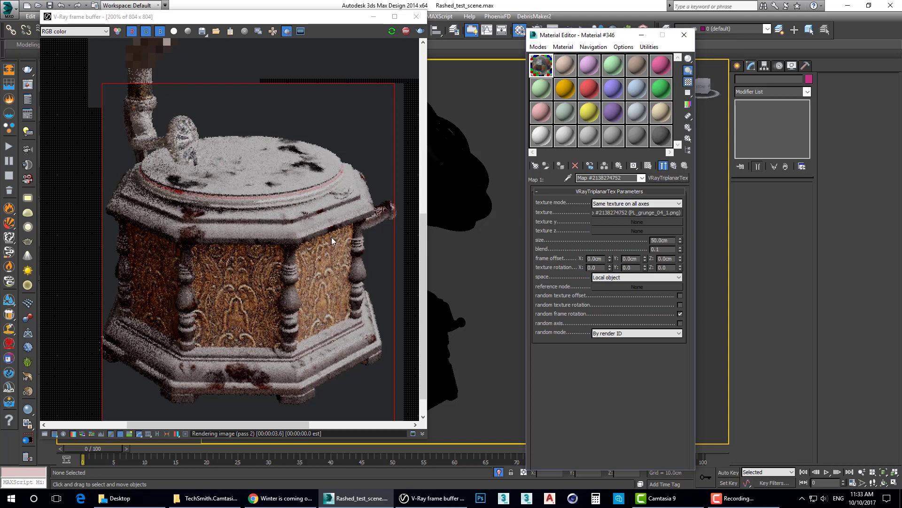
left_click(677, 168)
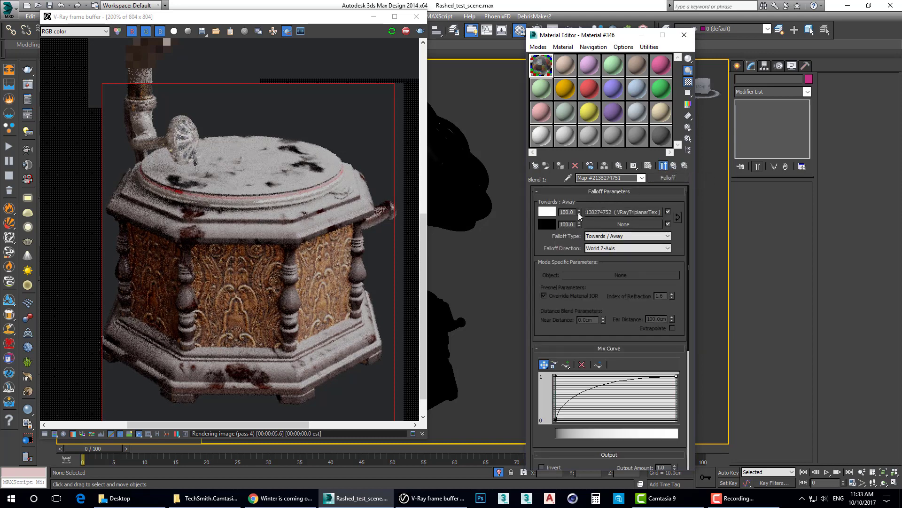
Step: Set the Falloff towards amount to 80 and the grunge bitmap's blur to 0.1
type("0")
key("Return")
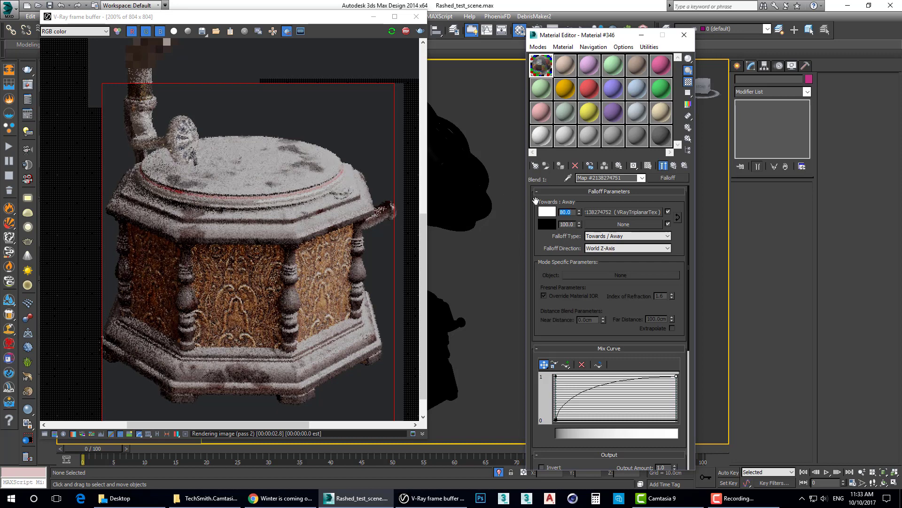
left_click(608, 213)
left_click(610, 213)
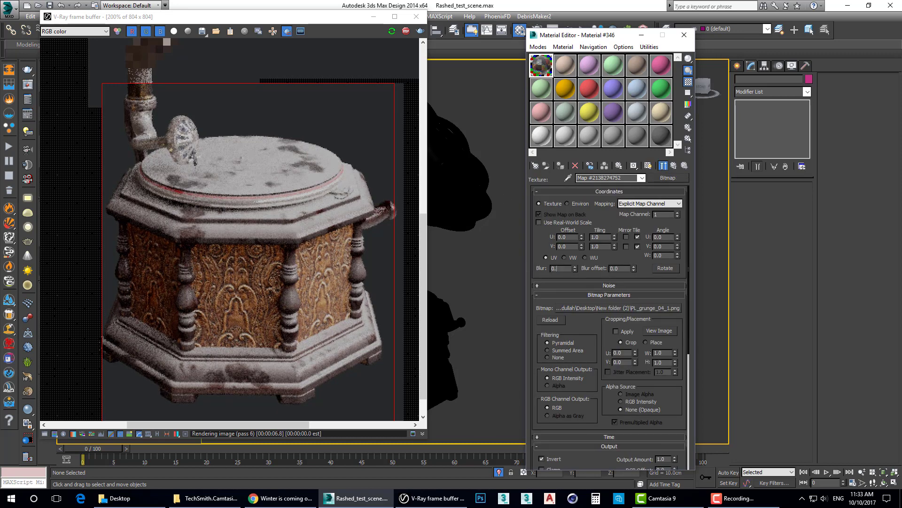
type("1")
key("Return")
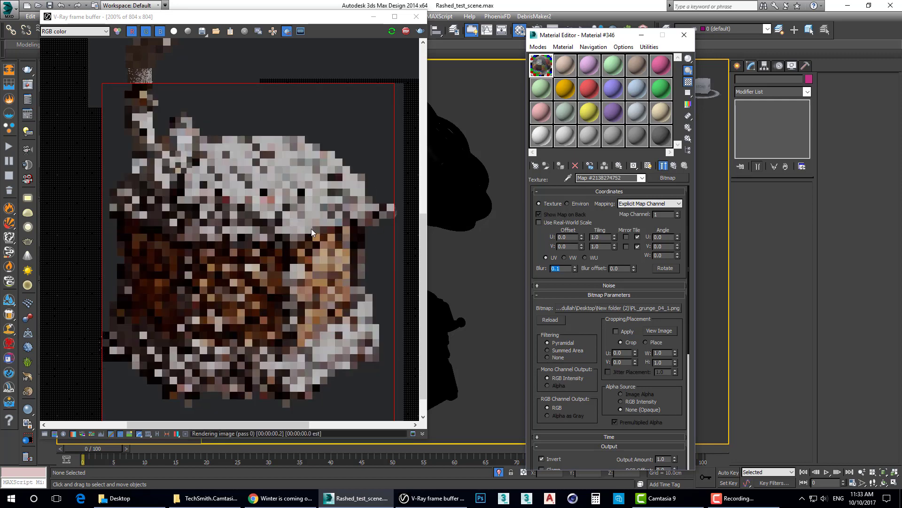
scroll(311, 228, "down", 1)
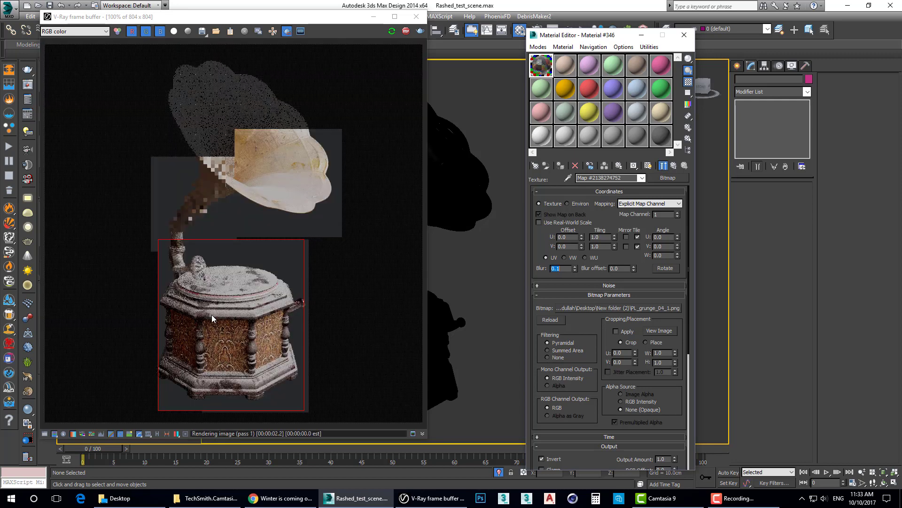
scroll(201, 334, "up", 1)
middle_click_drag(206, 334, 233, 227)
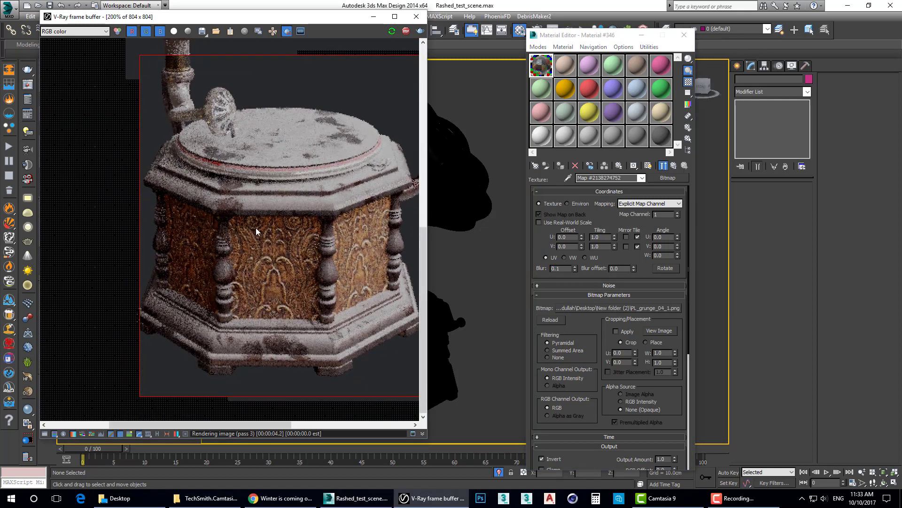
left_click(673, 167)
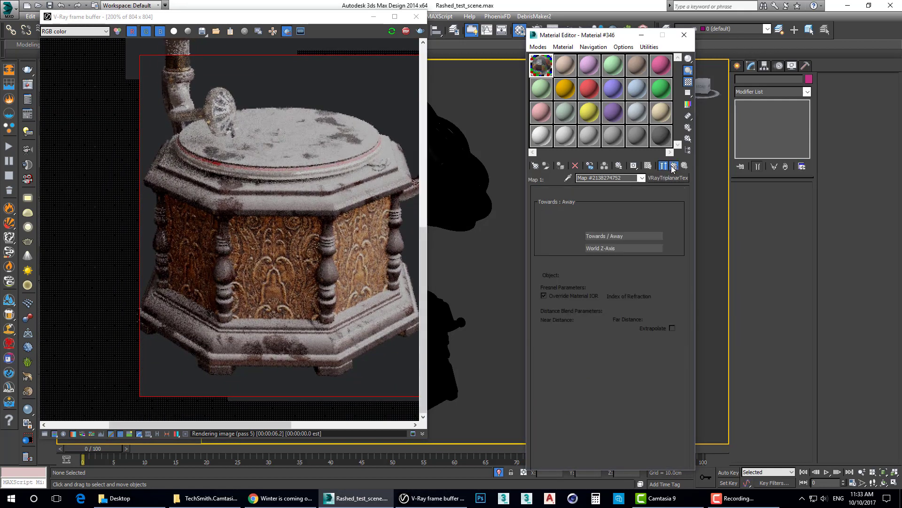
Step: Paste coat 1's material into coat slot 2 as an instance and disable coat 1
left_click(673, 166)
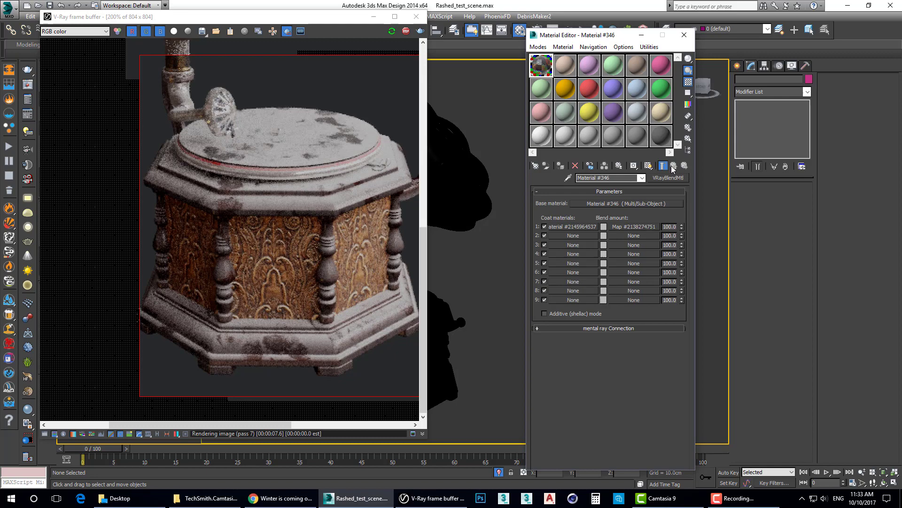
left_click(544, 226)
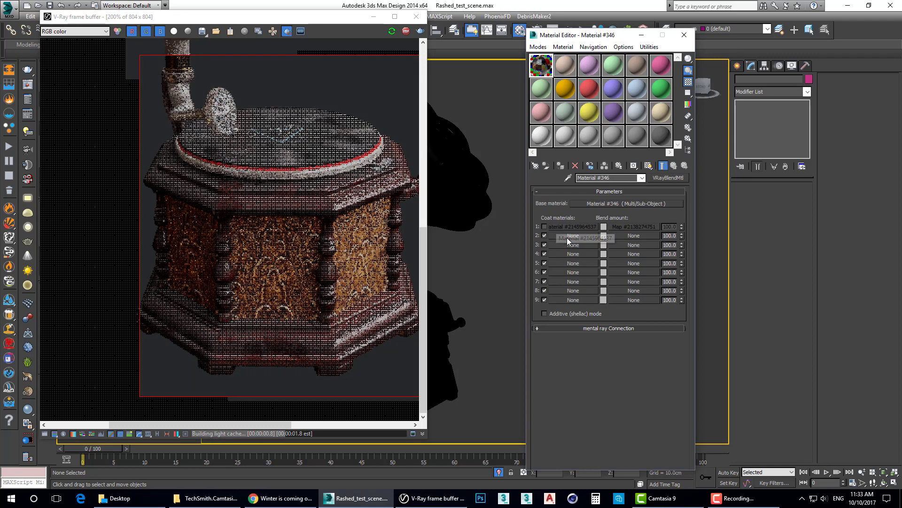
left_click(544, 227)
right_click(561, 227)
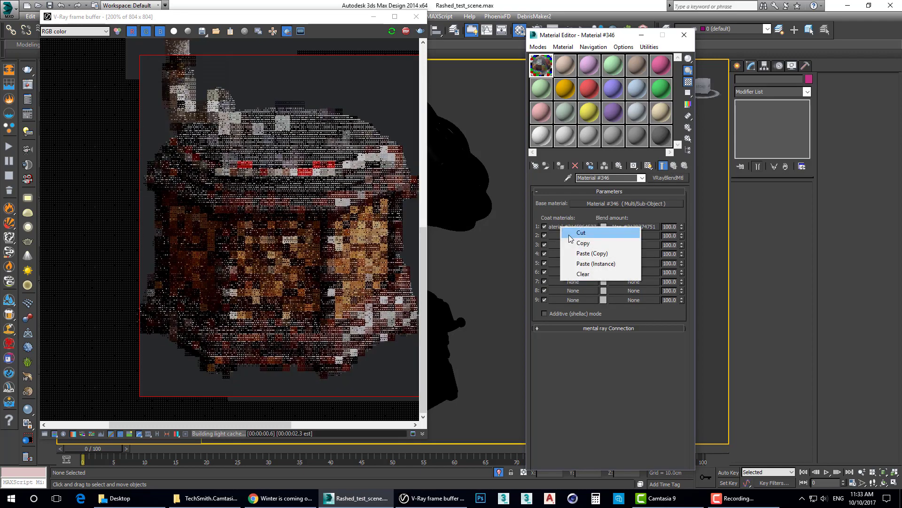
left_click(574, 244)
right_click(565, 235)
left_click(571, 236)
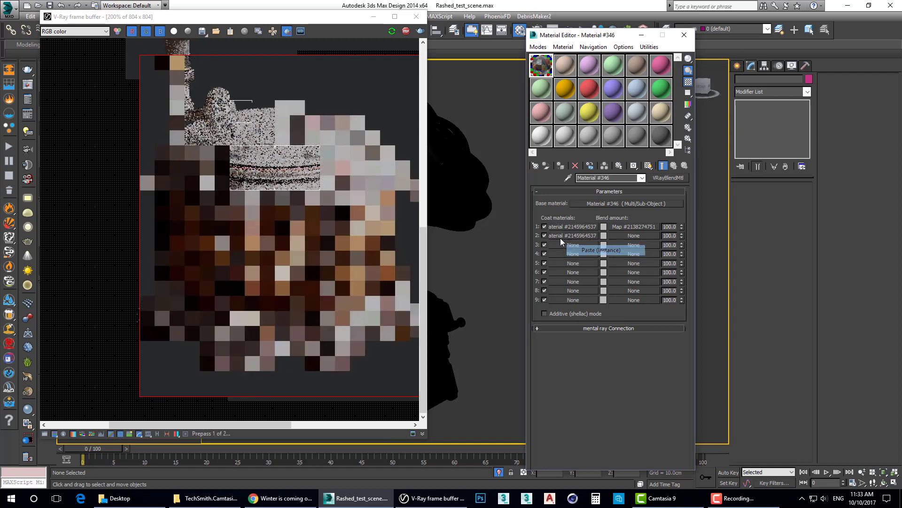
left_click(544, 227)
left_click_drag(556, 235, 630, 237)
left_click(630, 237)
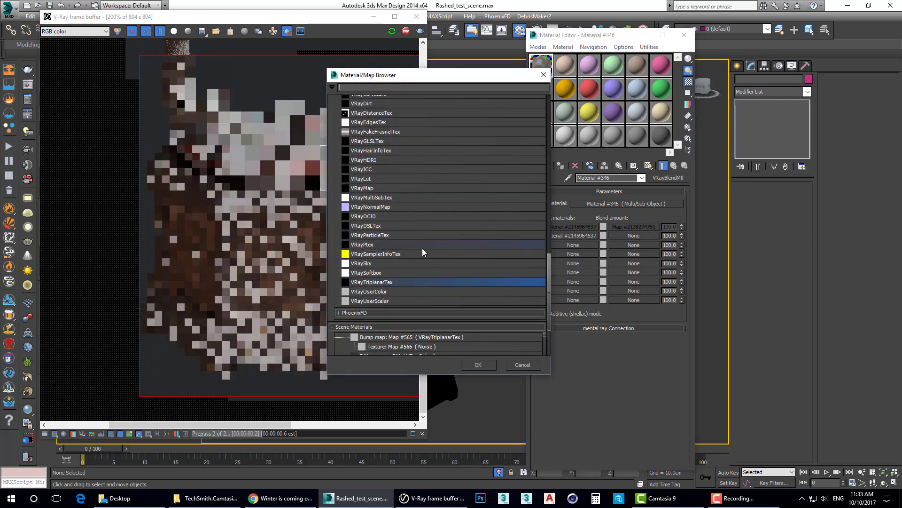
Step: Add a VRayDirt map to coat 2's blend and swap its occluded and unoccluded colours
scroll(378, 282, "up", 3)
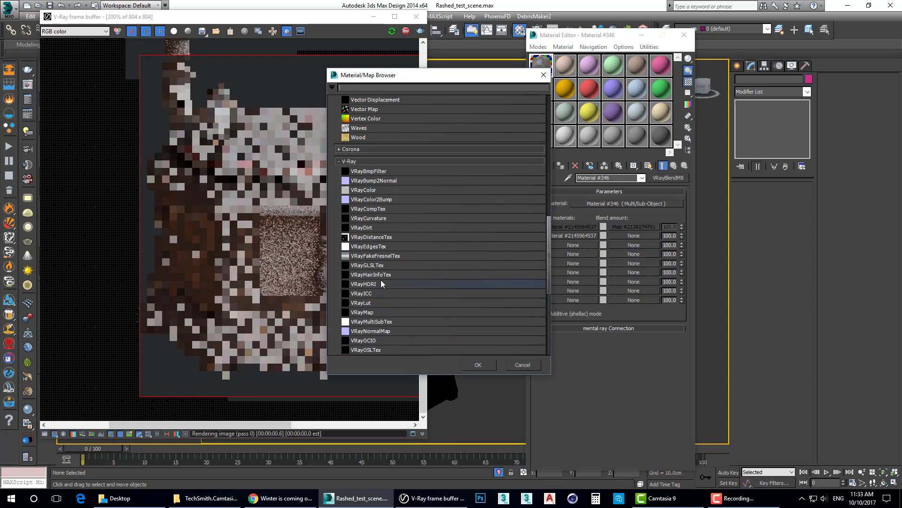
double_click(362, 228)
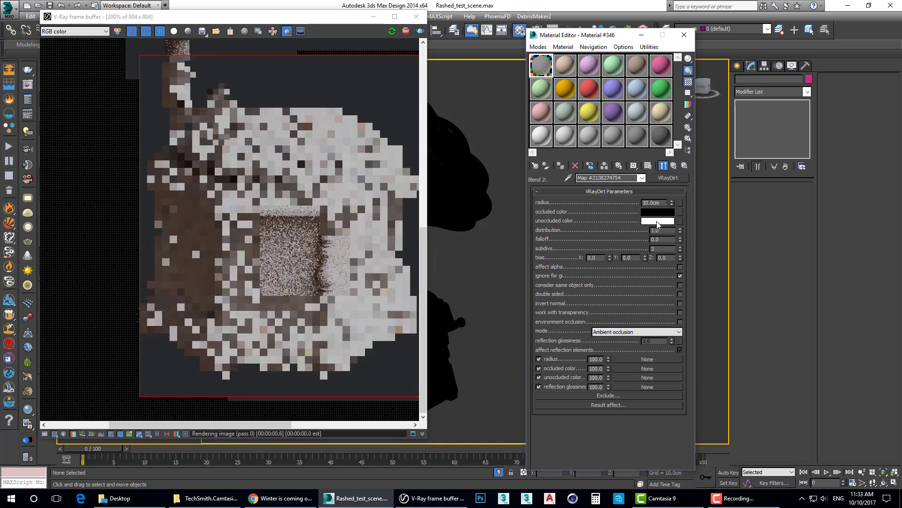
left_click_drag(658, 225, 657, 212)
left_click(562, 258)
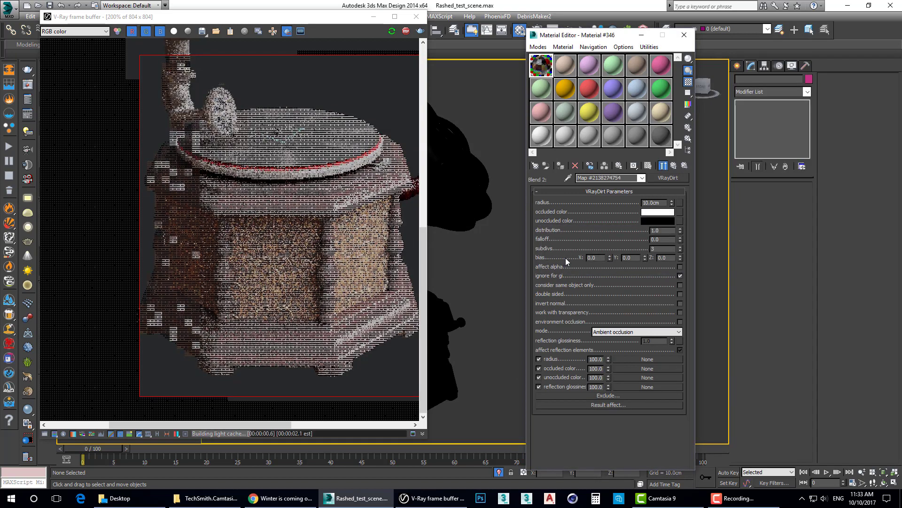
Step: Put a pure white VRayColor map in the dirt's occluded colour slot
left_click(679, 212)
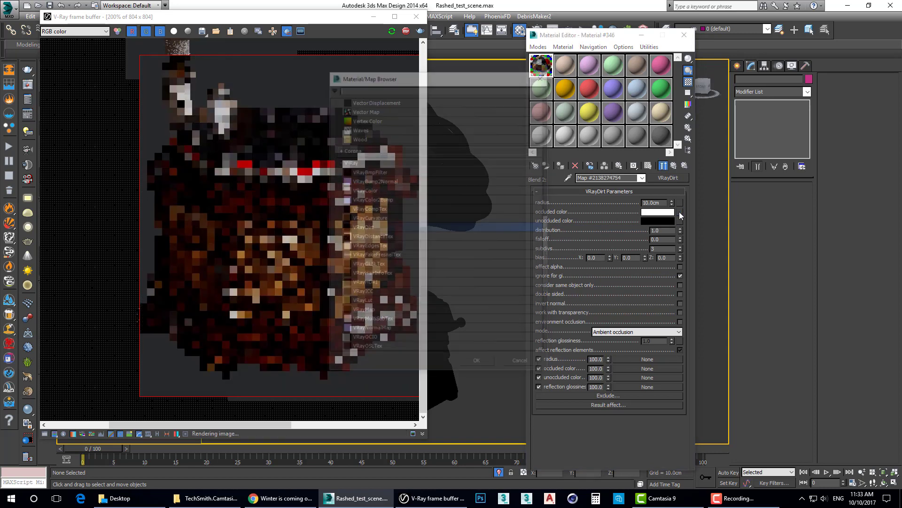
scroll(388, 233, "down", 4)
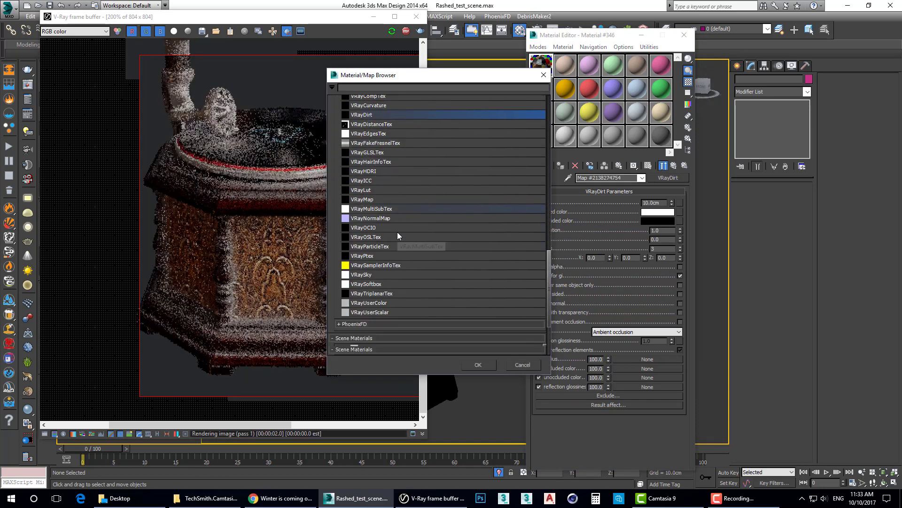
scroll(396, 232, "down", 1)
scroll(397, 232, "down", 2)
scroll(397, 232, "up", 3)
scroll(397, 232, "up", 4)
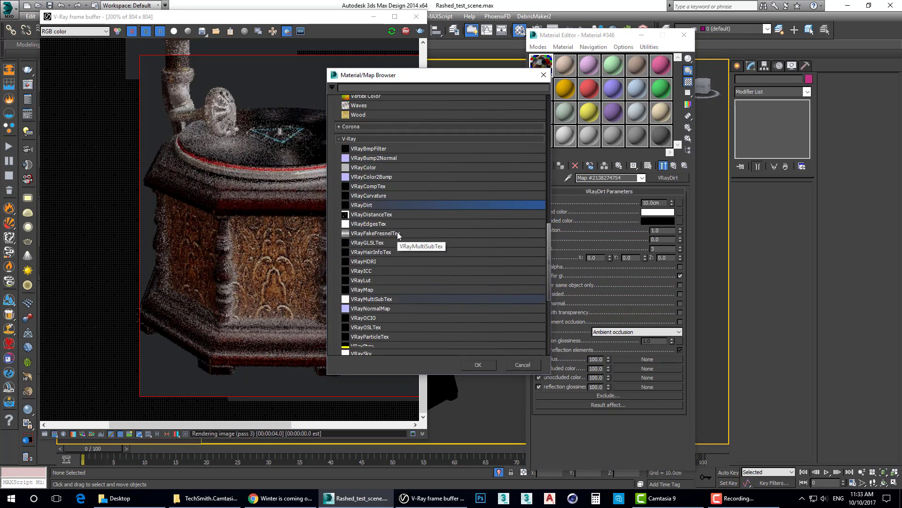
double_click(364, 170)
left_click(658, 269)
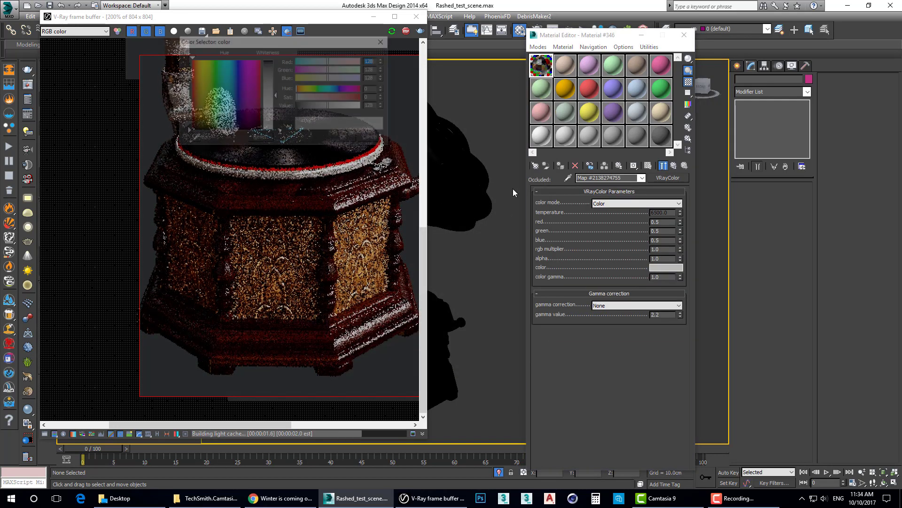
left_click(361, 106)
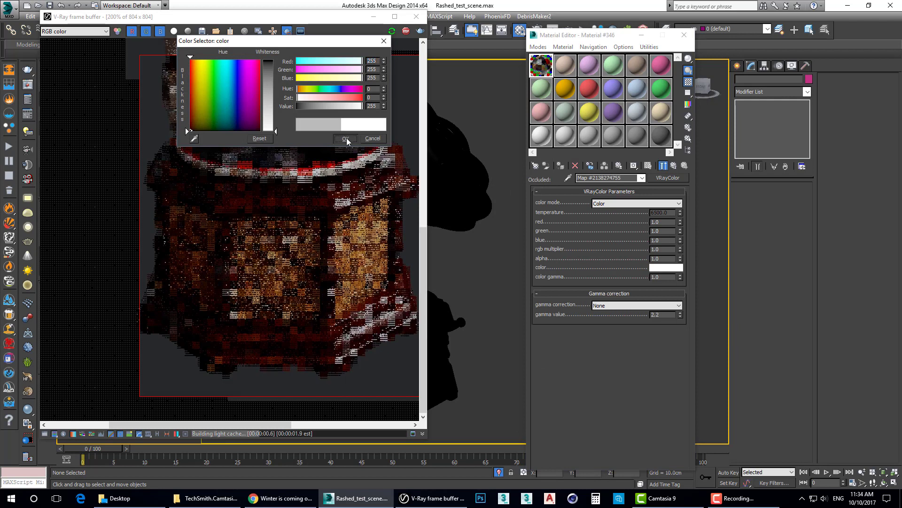
left_click(345, 138)
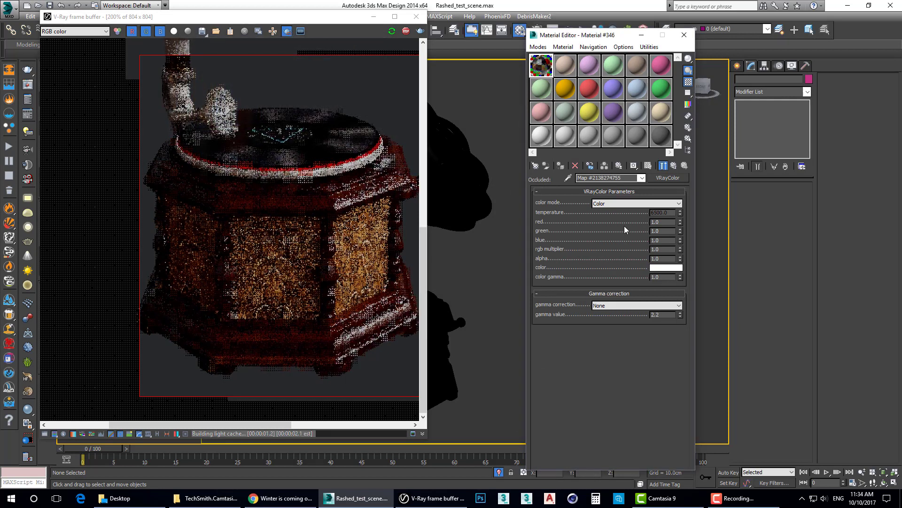
Step: Set the VRayColor rgb multiplier to 5 and region-render a strip of the gramophone's front
double_click(659, 249)
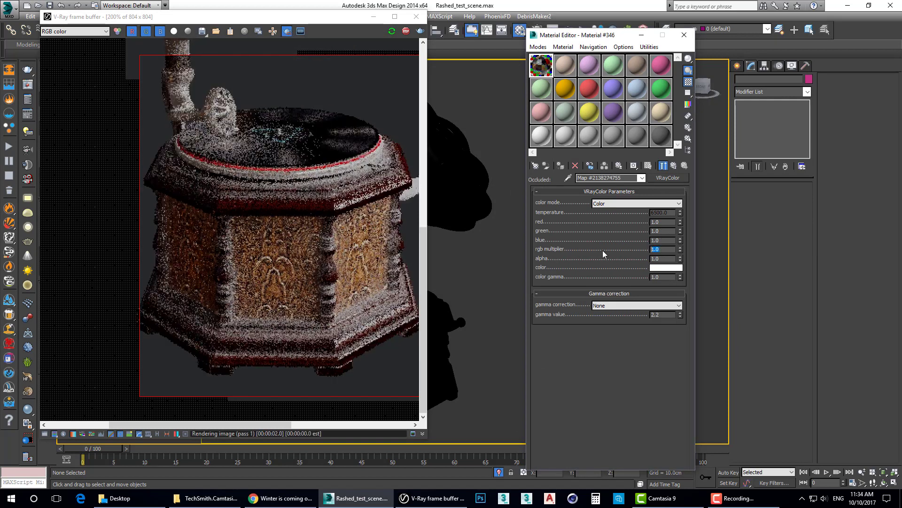
type("5")
key("Return")
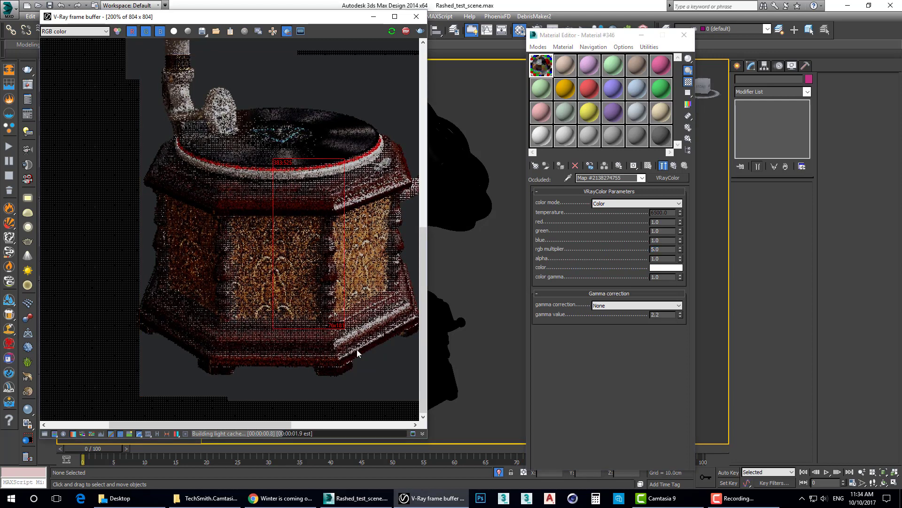
left_click_drag(370, 393, 273, 158)
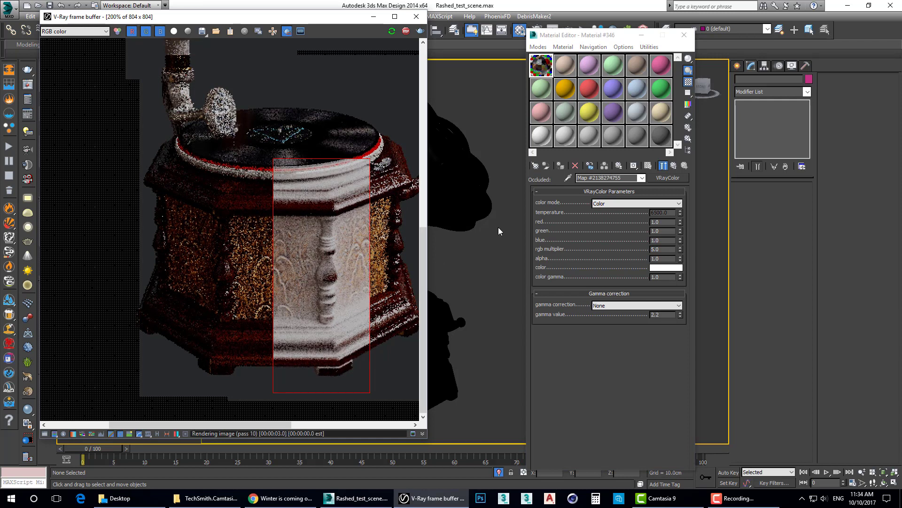
left_click(675, 166)
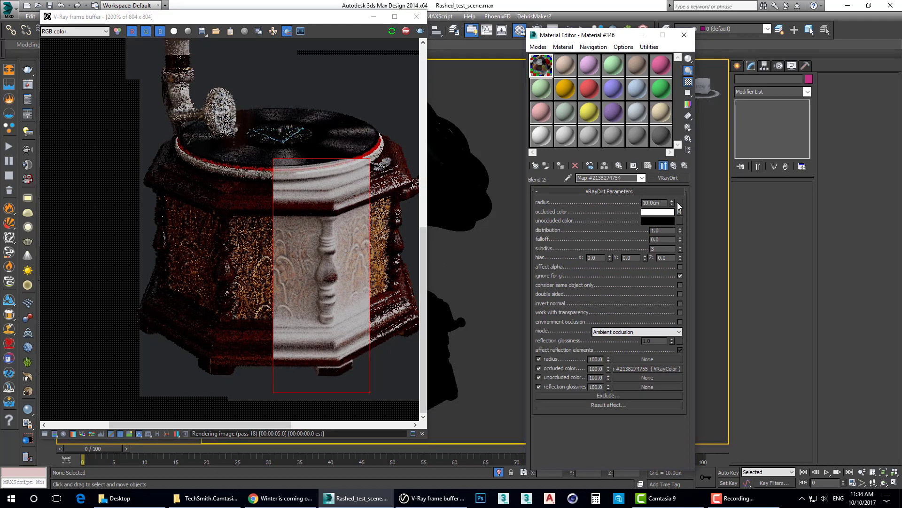
Step: Add a VRayTriplanarTex to coat 2's VRayDirt radius slot
left_click(673, 166)
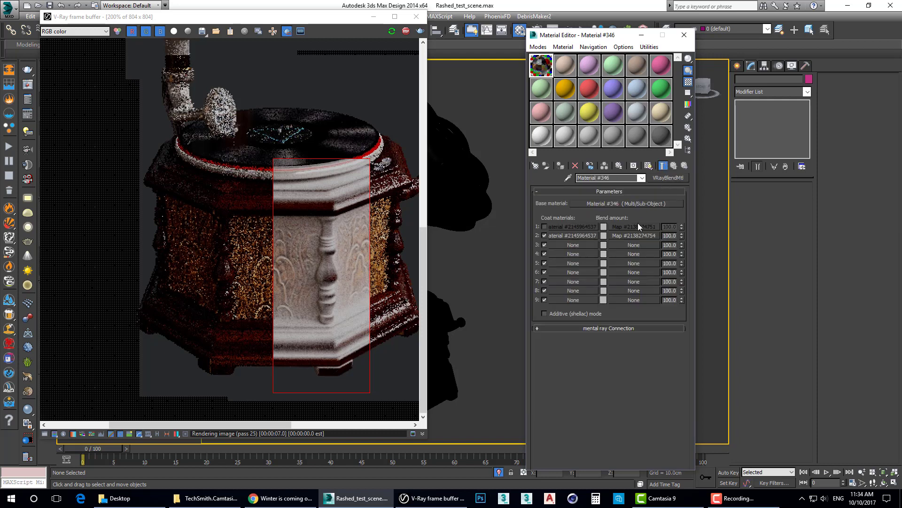
left_click(628, 236)
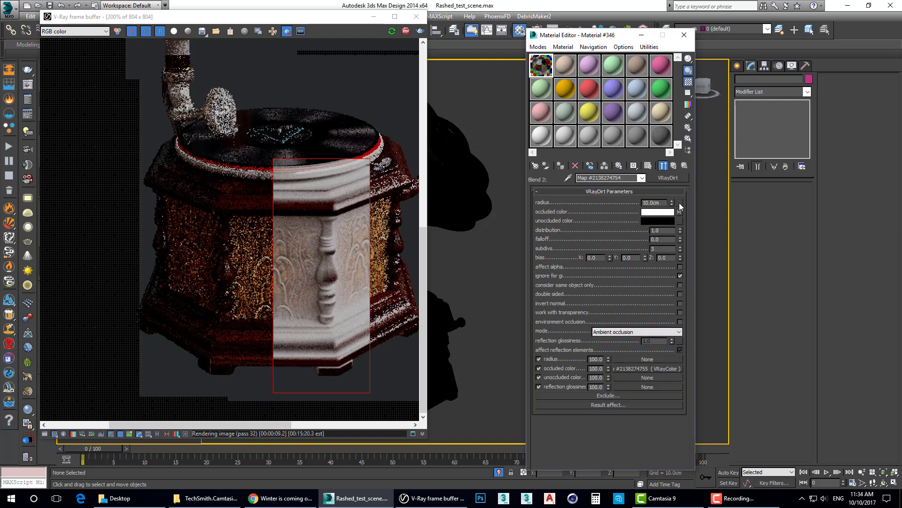
left_click(679, 203)
scroll(389, 167, "down", 1)
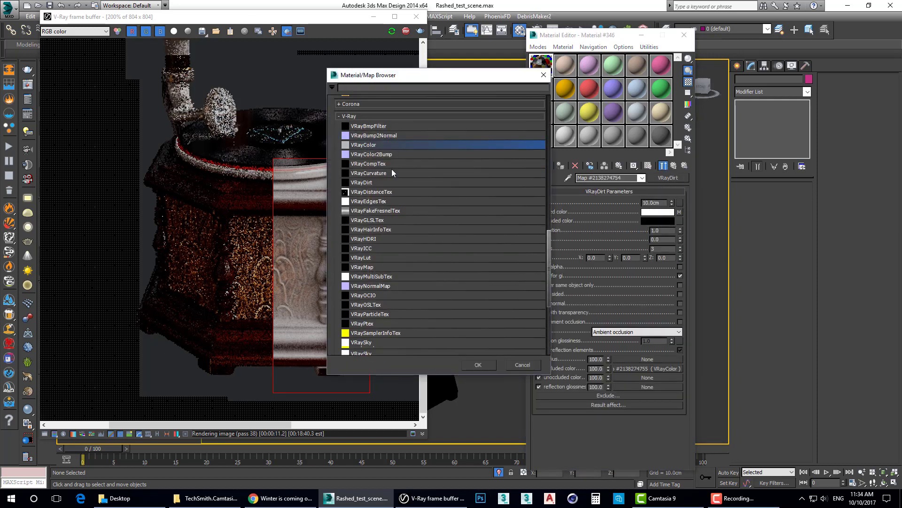
scroll(388, 188, "down", 4)
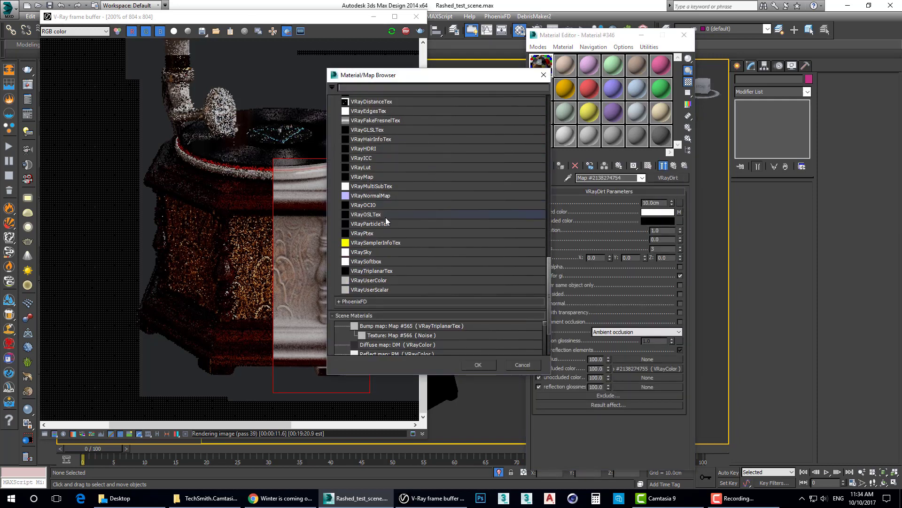
double_click(376, 271)
Step: Load the wall 5_dirt image as the triplanar's bitmap texture
left_click(638, 213)
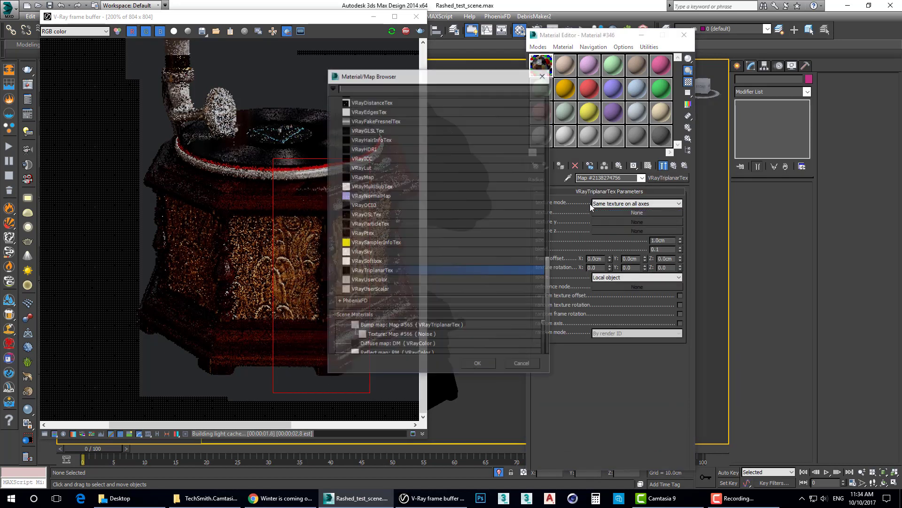
scroll(402, 119, "up", 10)
scroll(402, 119, "down", 5)
scroll(402, 117, "up", 5)
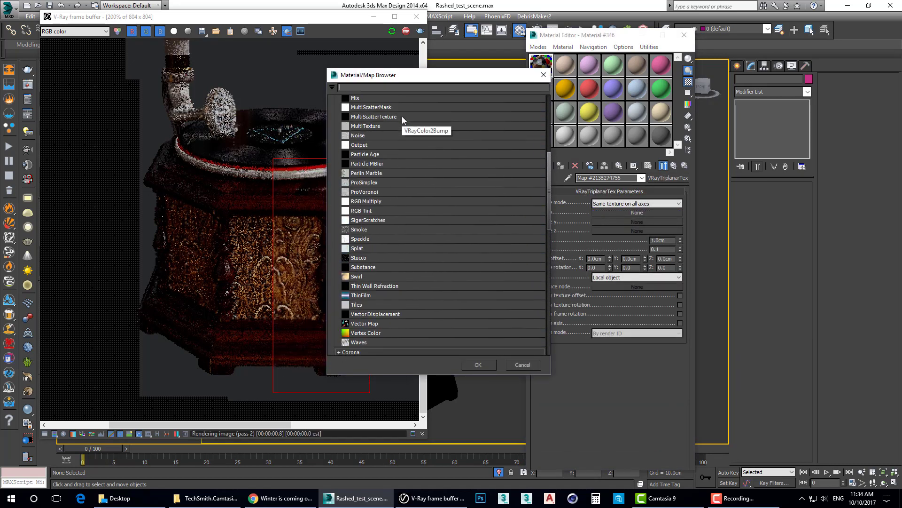
scroll(402, 116, "up", 5)
scroll(402, 117, "up", 4)
double_click(366, 120)
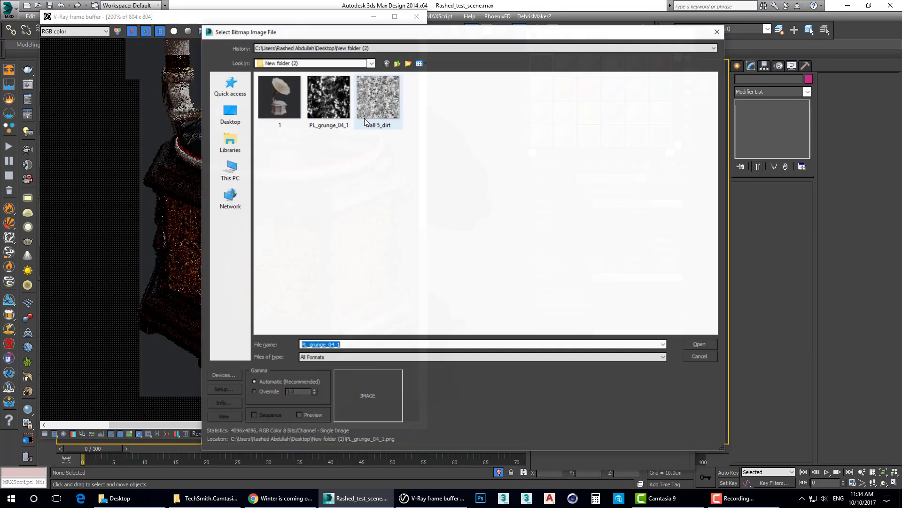
left_click(376, 113)
double_click(376, 113)
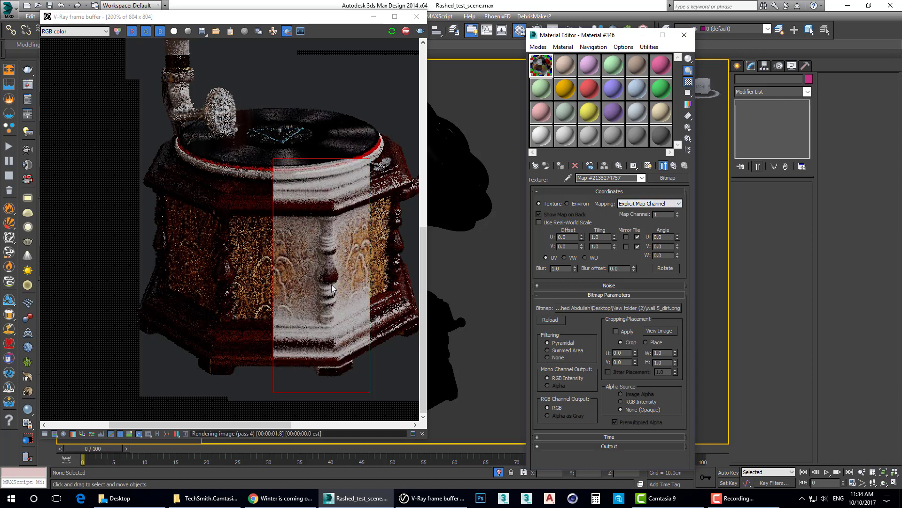
Step: Set the radius triplanar's size to 50 cm
left_click(675, 168)
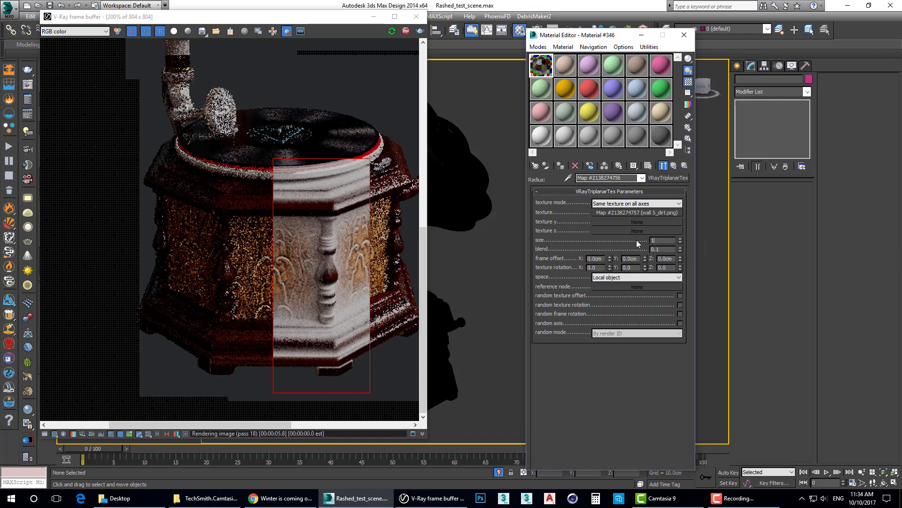
type("50")
key("Return")
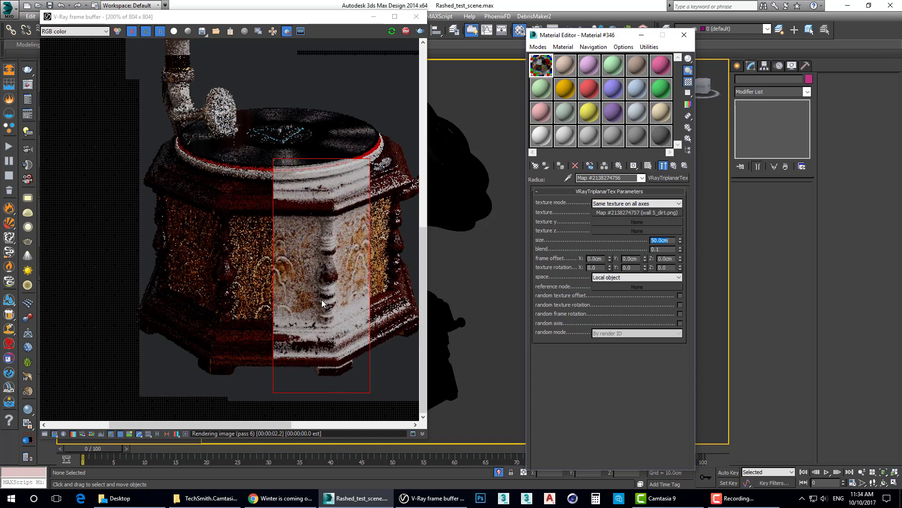
scroll(309, 209, "up", 1)
scroll(309, 210, "down", 1)
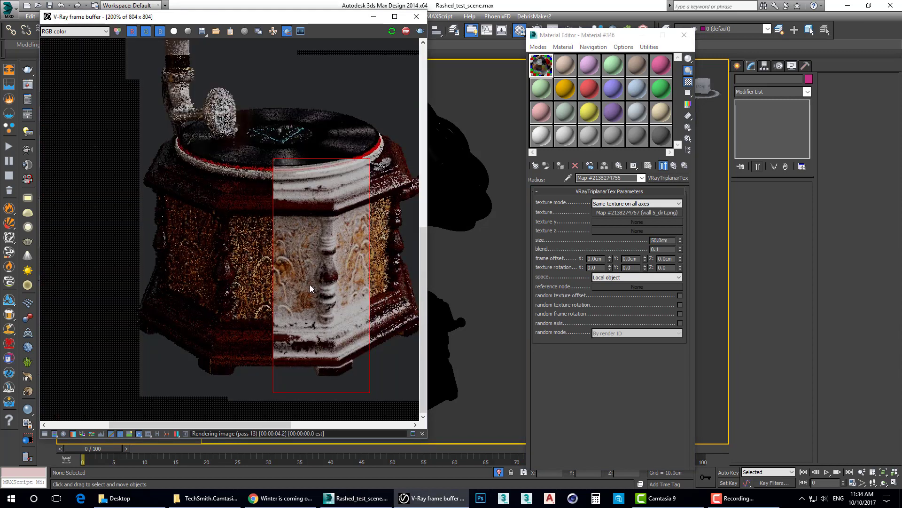
left_click(675, 167)
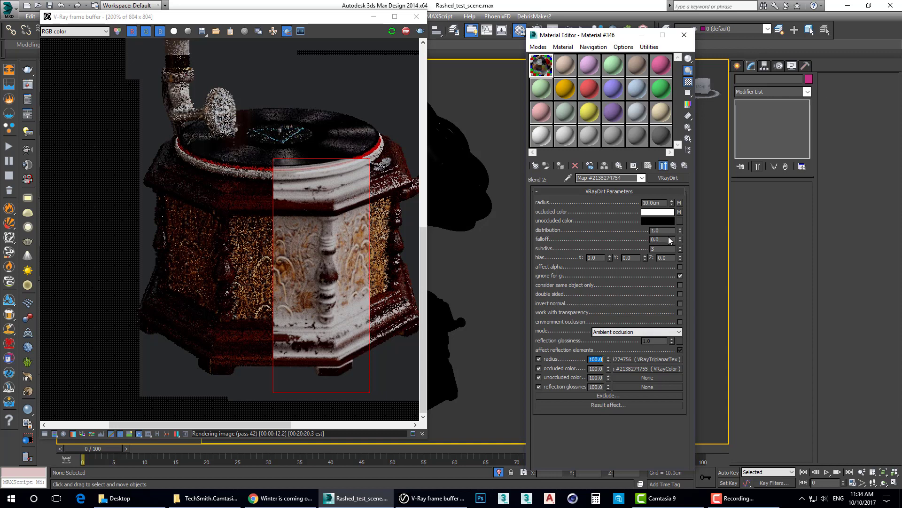
Step: Re-enable coat 1 and set the wall 5_dirt bitmap's blur in the dirt radius triplanar to 0.1
left_click(675, 167)
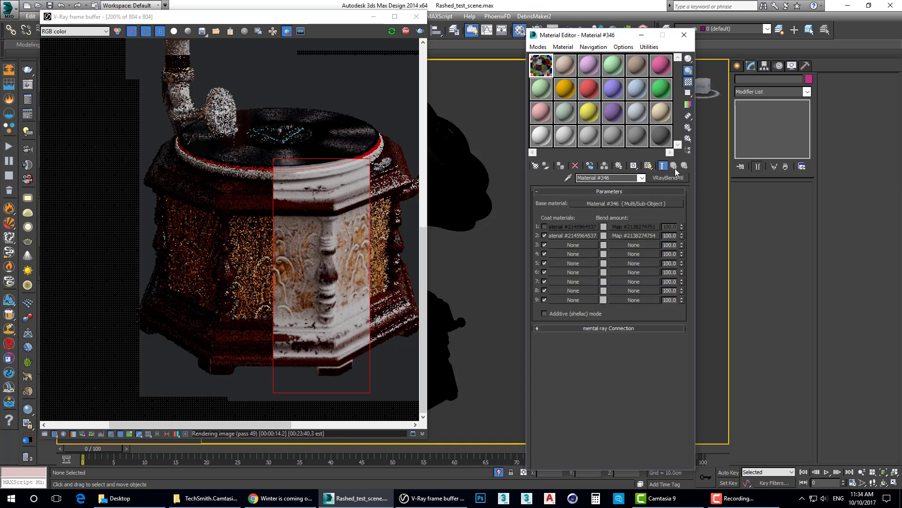
left_click(545, 226)
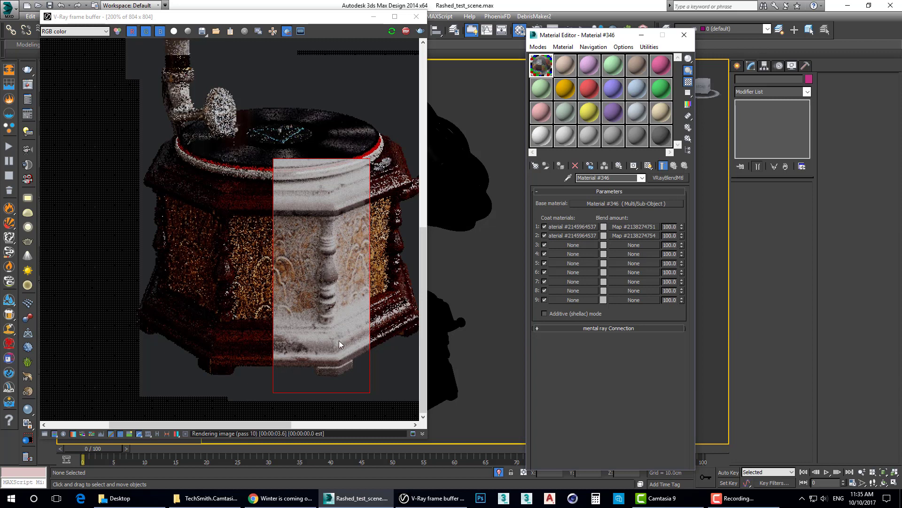
left_click(634, 235)
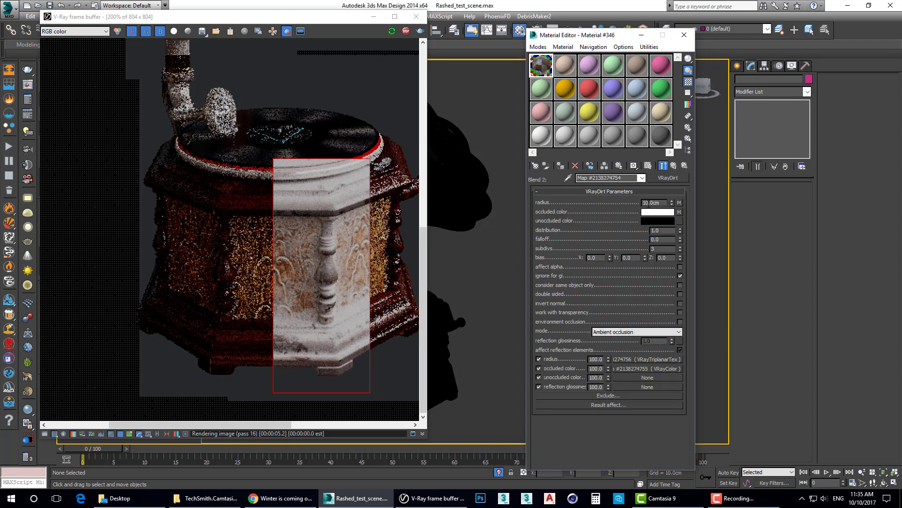
left_click(680, 204)
left_click(660, 213)
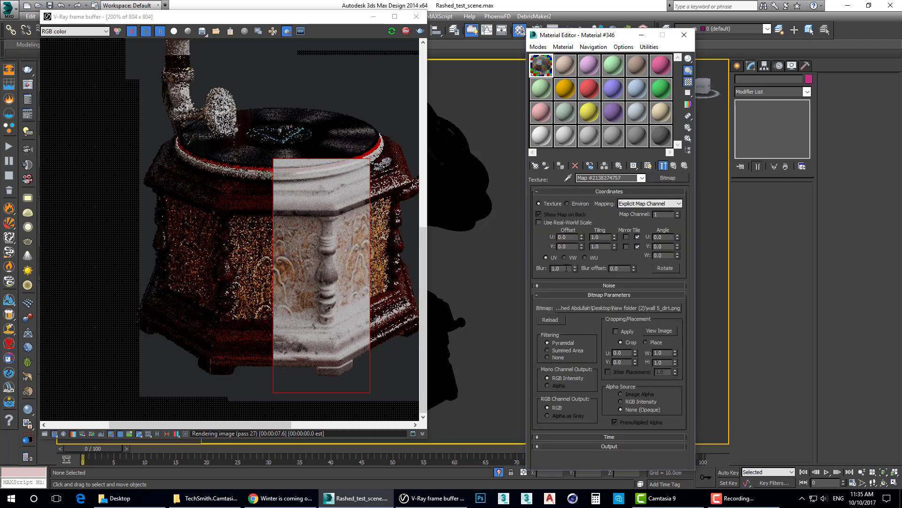
type("0.1")
key("Return")
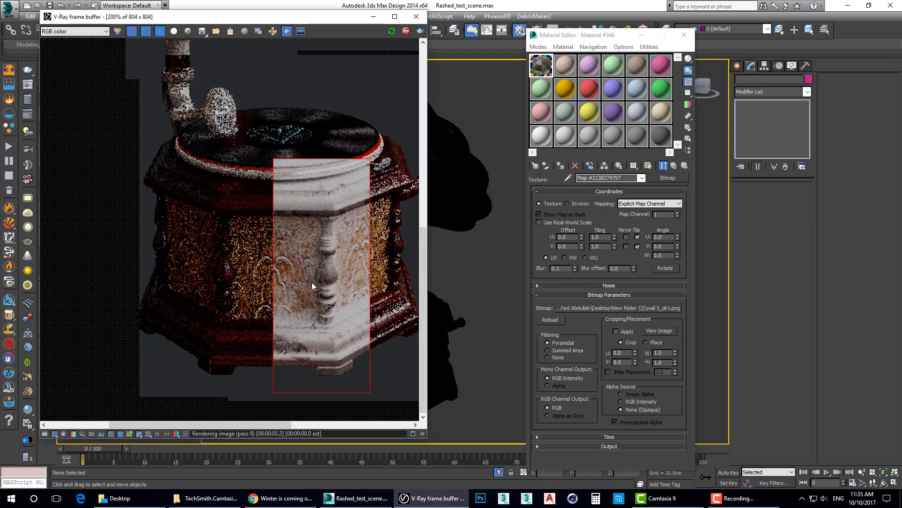
scroll(311, 282, "down", 2)
scroll(222, 282, "up", 1)
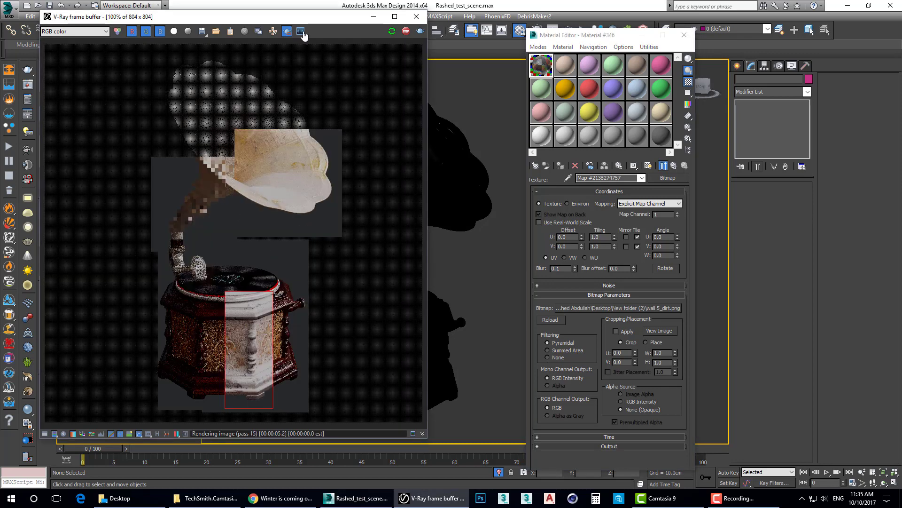
Step: Turn off region rendering and inspect the dusty horn and base in the full render
left_click(288, 32)
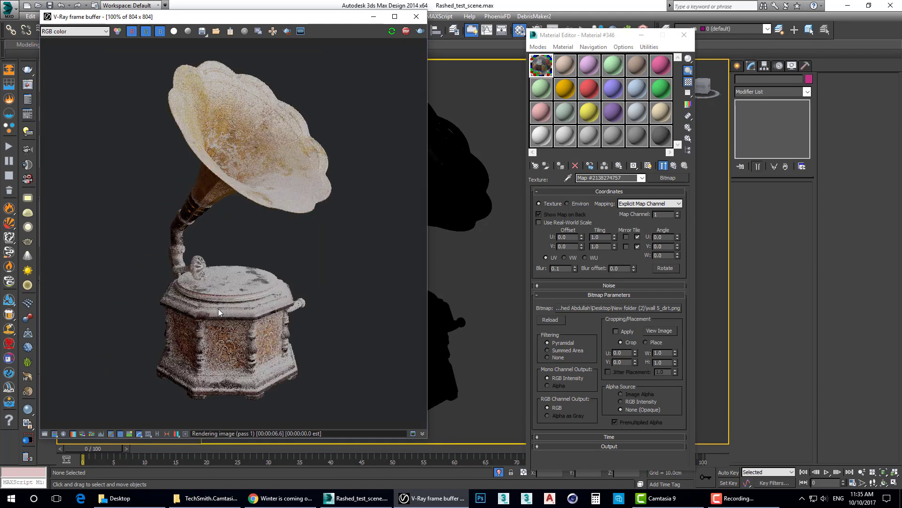
scroll(218, 308, "up", 1)
scroll(220, 340, "up", 1)
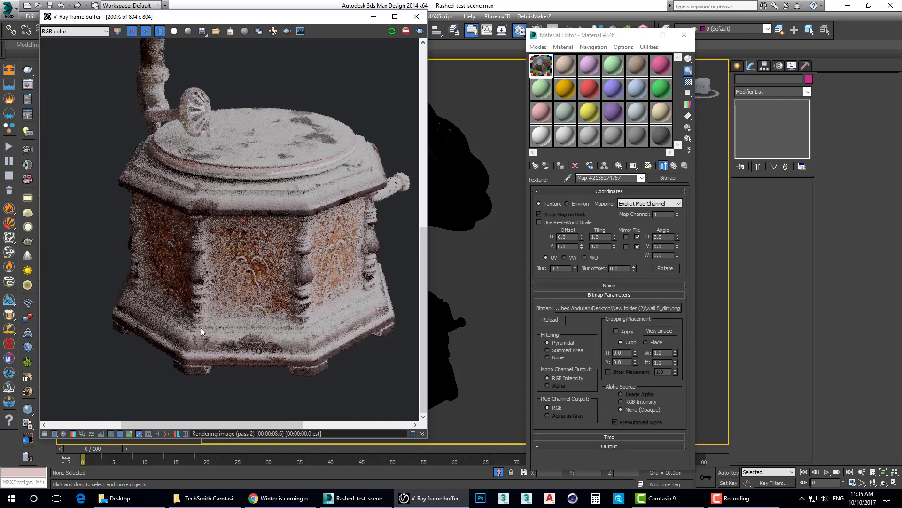
scroll(246, 329, "down", 1)
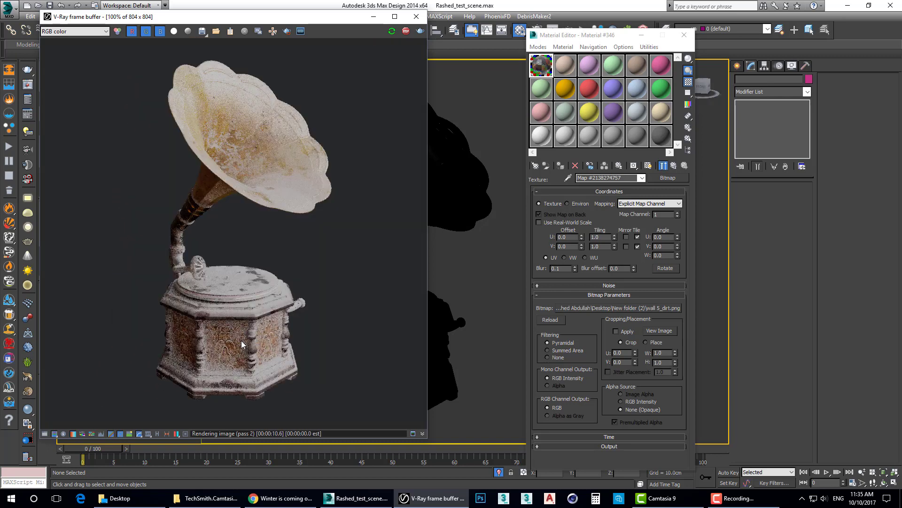
scroll(230, 367, "up", 1)
mouse_move(190, 212)
middle_mouse_down()
mouse_move(245, 344)
mouse_move(235, 260)
mouse_move(278, 178)
mouse_move(222, 278)
middle_mouse_up()
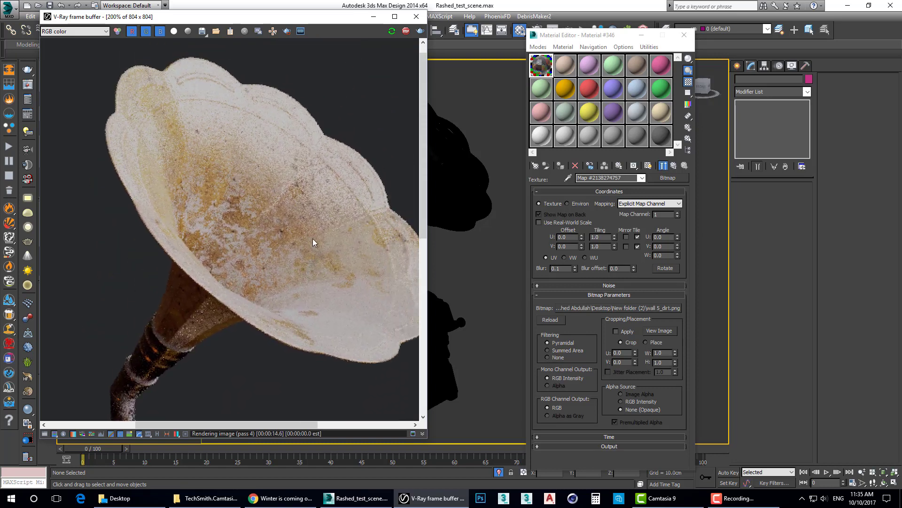
scroll(227, 308, "down", 1)
scroll(224, 353, "up", 1)
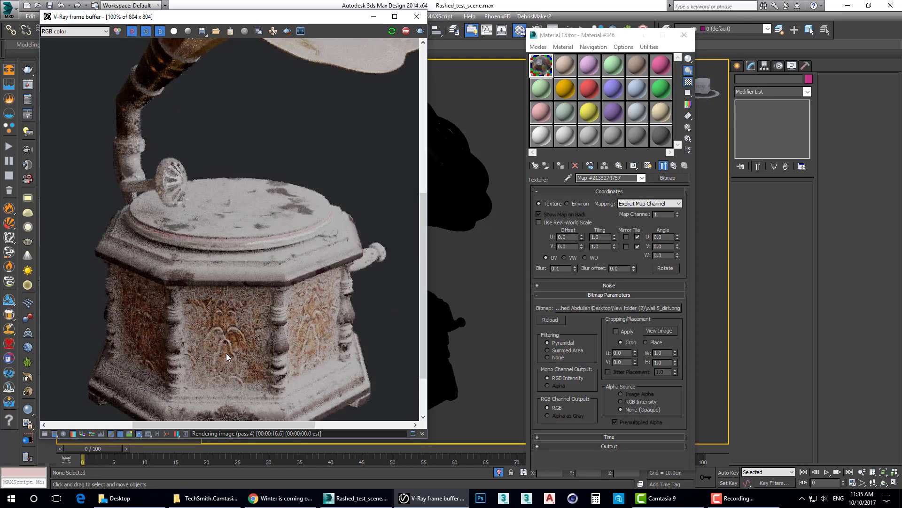
scroll(226, 353, "down", 1)
scroll(219, 373, "up", 1)
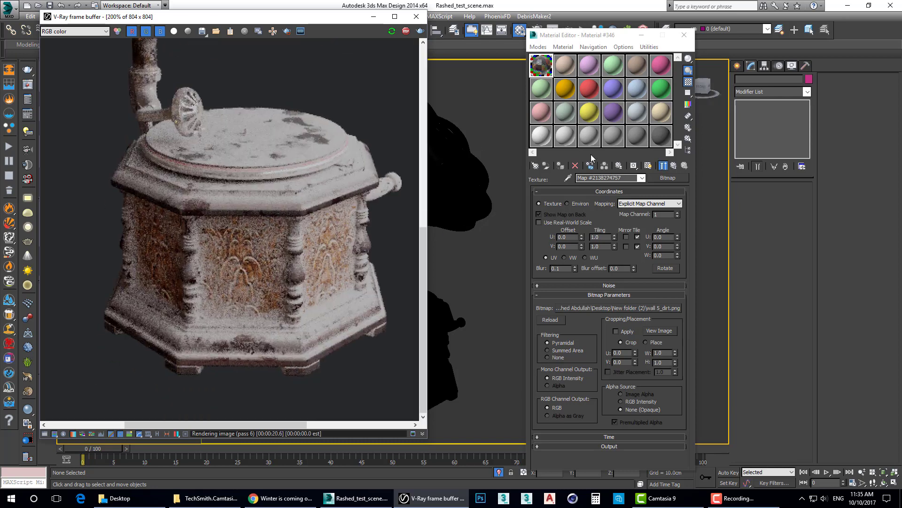
left_click(667, 167)
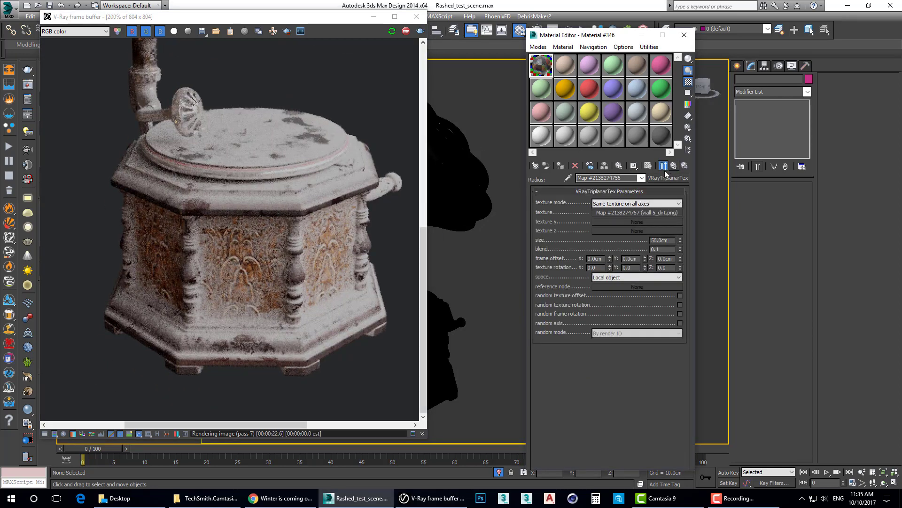
Step: Copy the triplanar wall 5_dirt texture and paste it into Coat 1's Diffuse slot
right_click(625, 212)
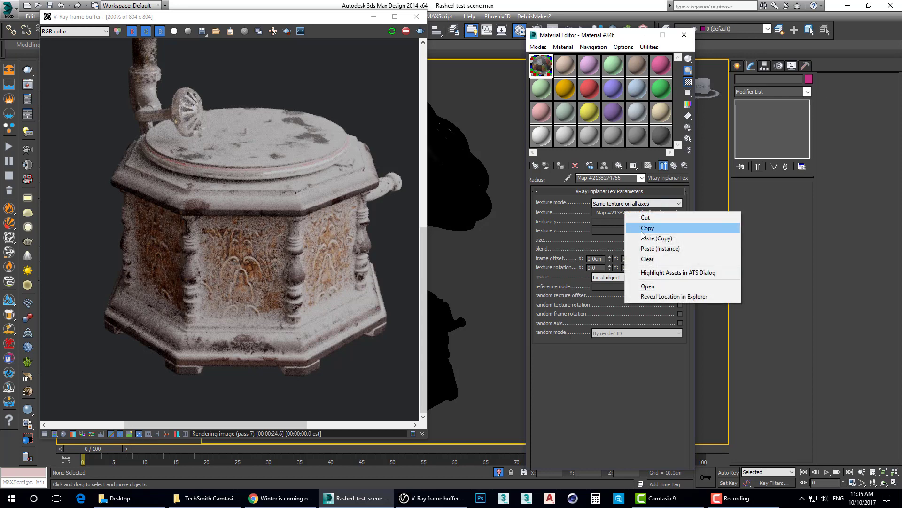
left_click(646, 229)
left_click(674, 166)
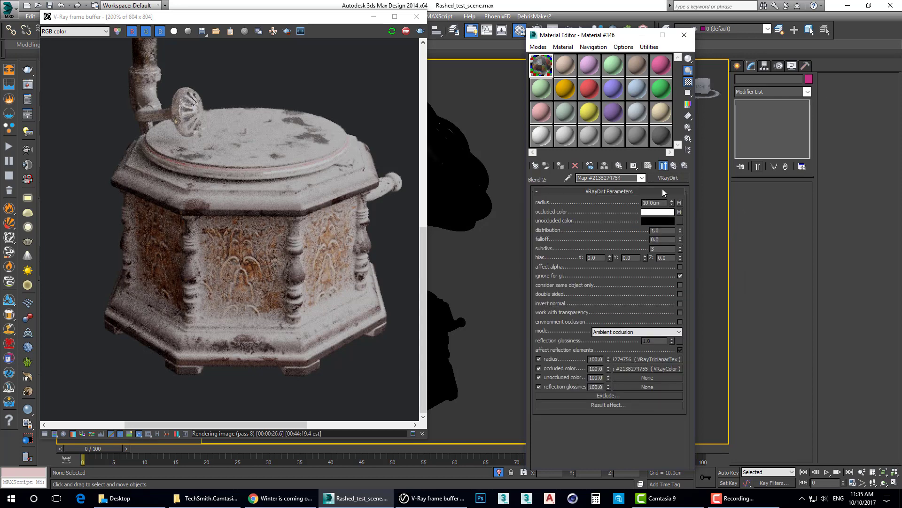
left_click(675, 165)
left_click(585, 227)
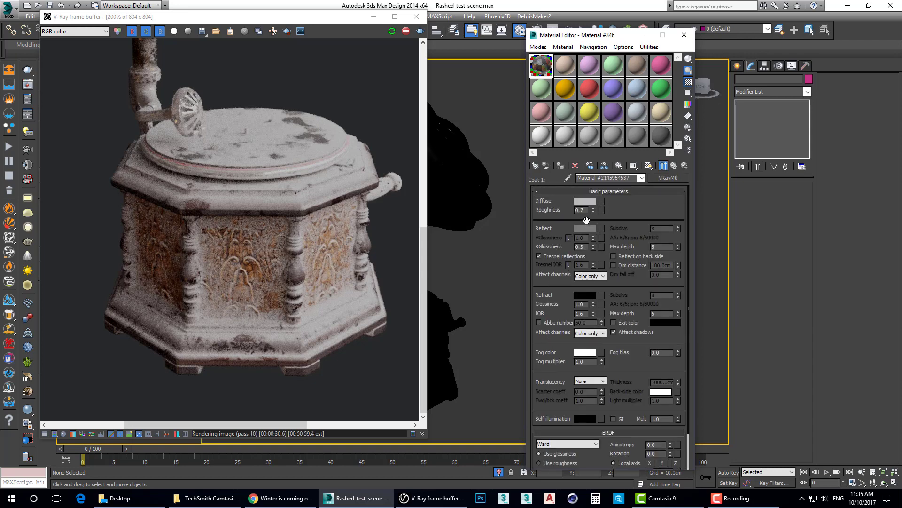
right_click(601, 202)
left_click(632, 207)
left_click(287, 32)
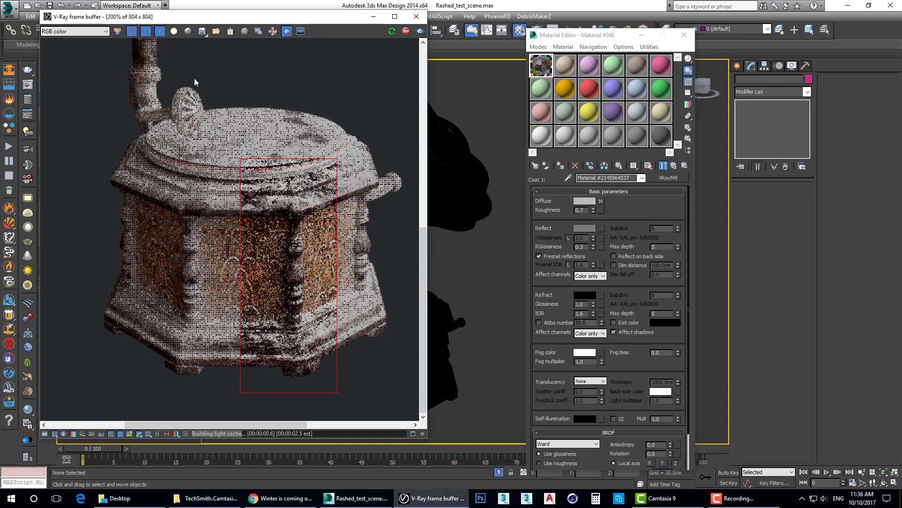
Step: Render a region over the base's front and expand Coat 1's Maps rollout
left_click_drag(194, 78, 345, 406)
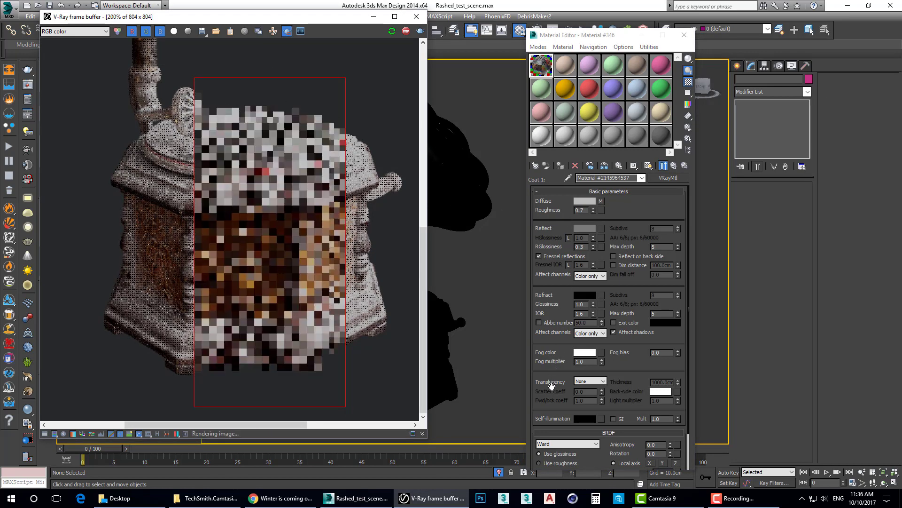
scroll(552, 386, "down", 3)
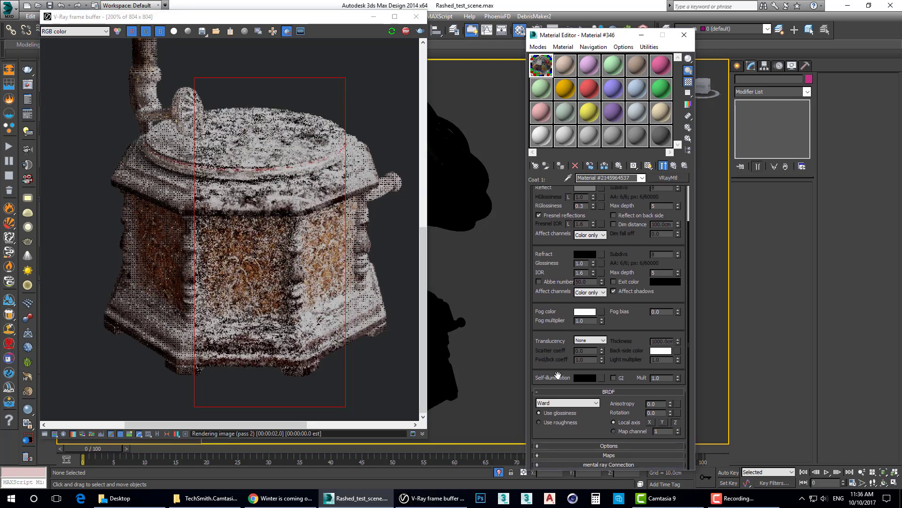
left_click(571, 454)
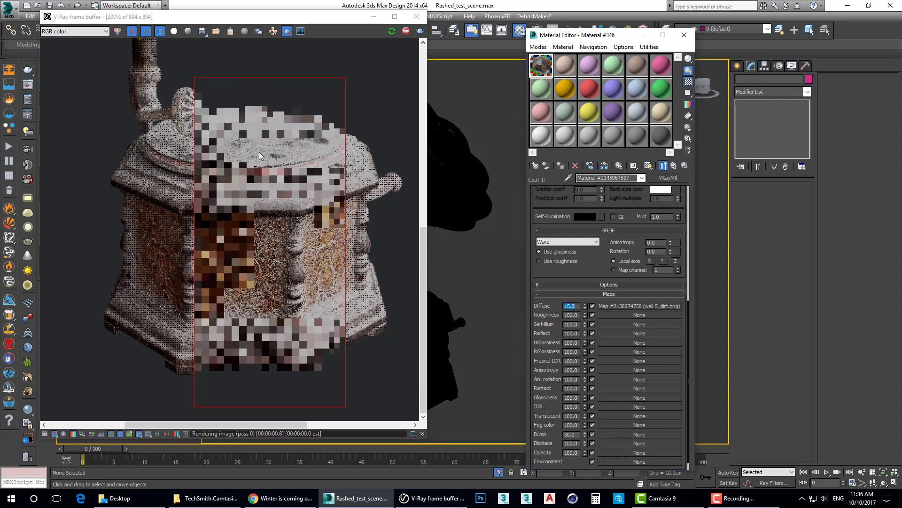
scroll(264, 154, "up", 1)
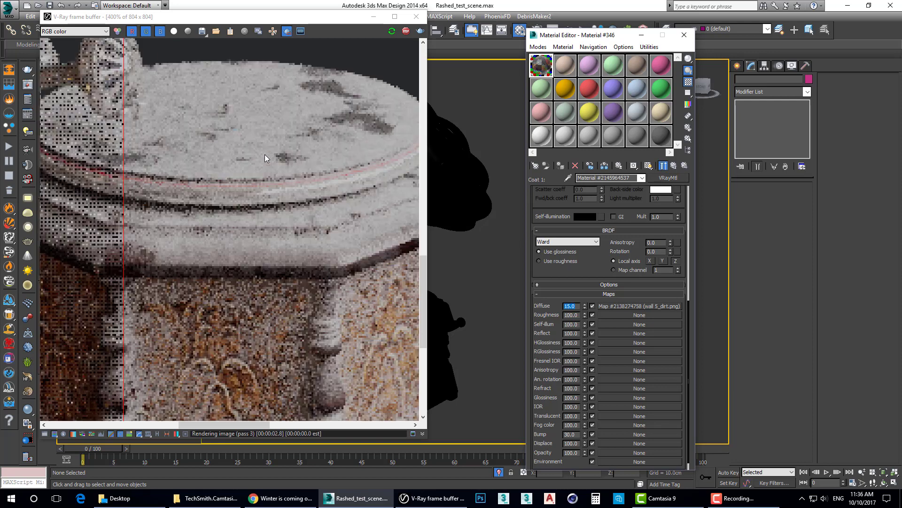
scroll(264, 154, "down", 1)
scroll(237, 331, "down", 1)
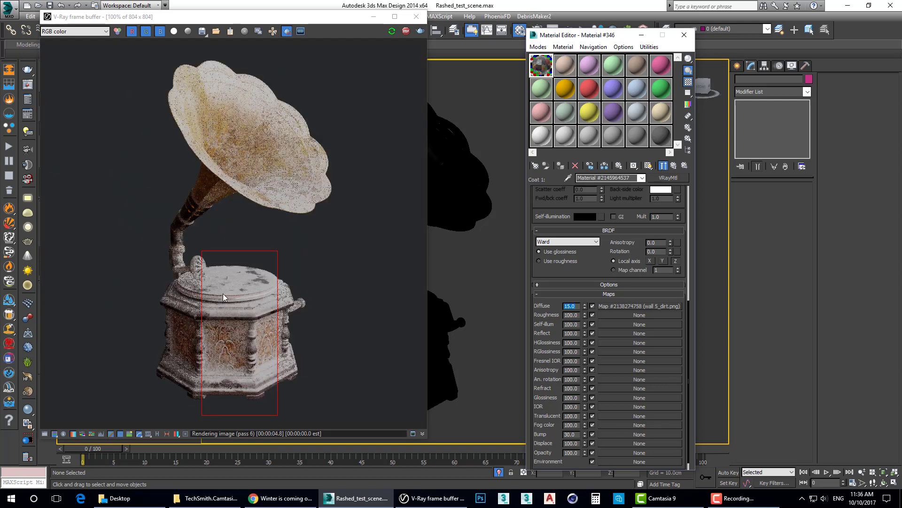
Step: Render a region around the horn and set the Coat 1 diffuse map amount to 50
scroll(271, 164, "up", 1)
left_click_drag(208, 140, 385, 308)
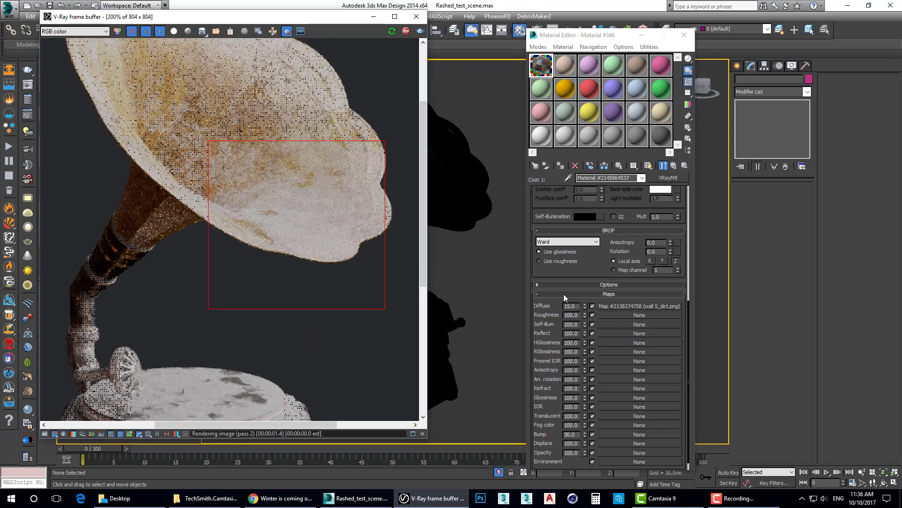
double_click(569, 306)
type("50")
key("Return")
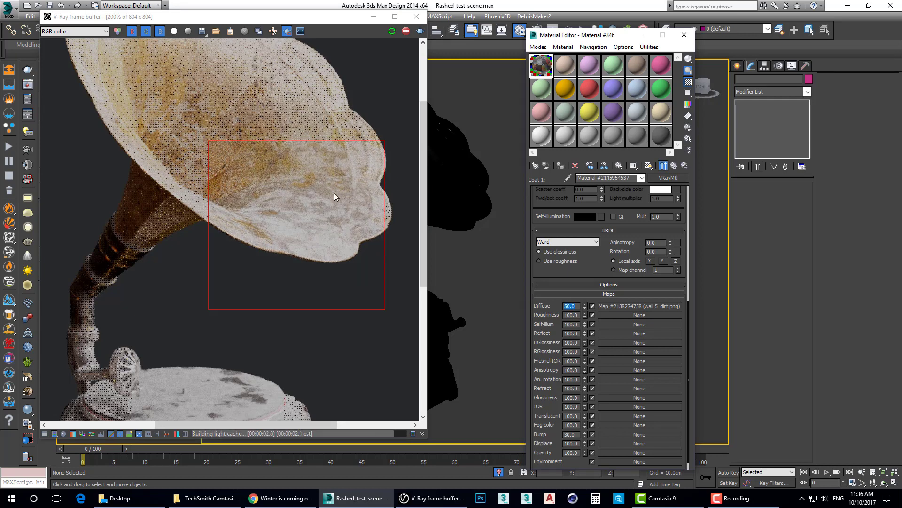
scroll(297, 225, "down", 2)
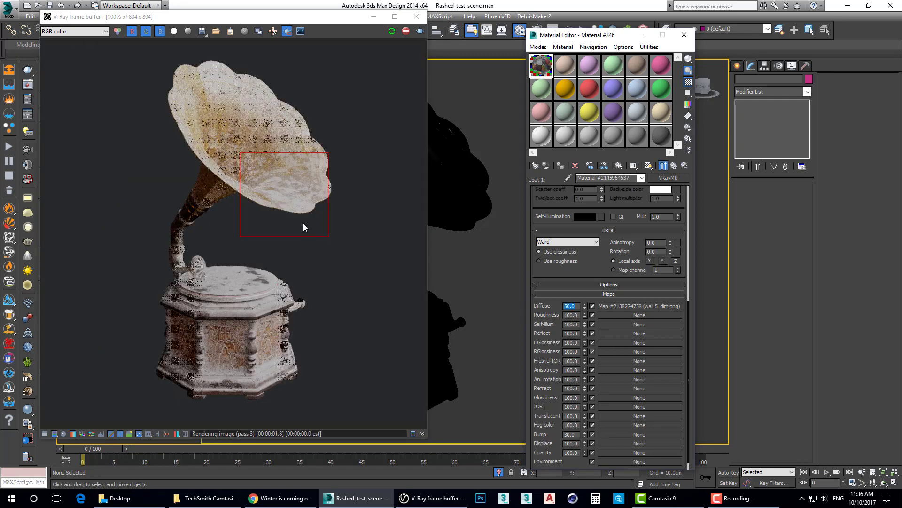
scroll(188, 225, "up", 2)
Step: Render a region over the lid and lower the diffuse map amount to 30
left_click_drag(196, 197, 310, 347)
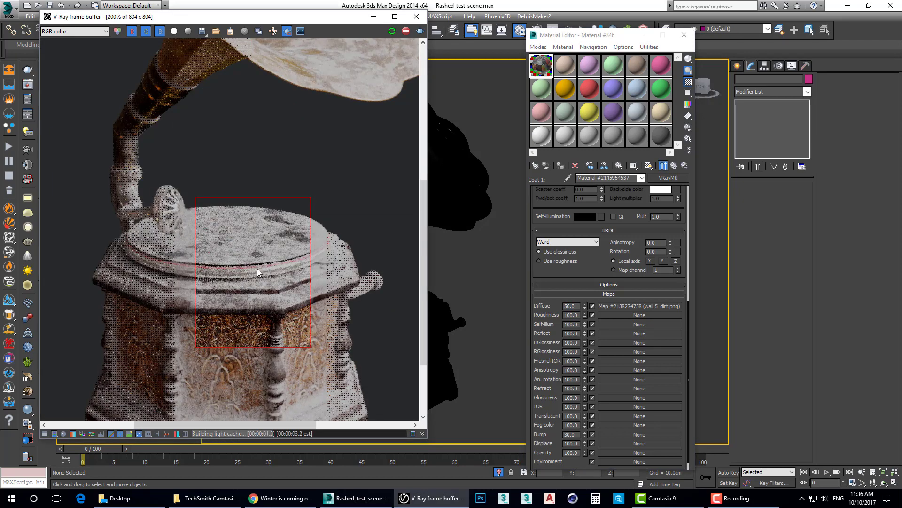
scroll(257, 269, "up", 1)
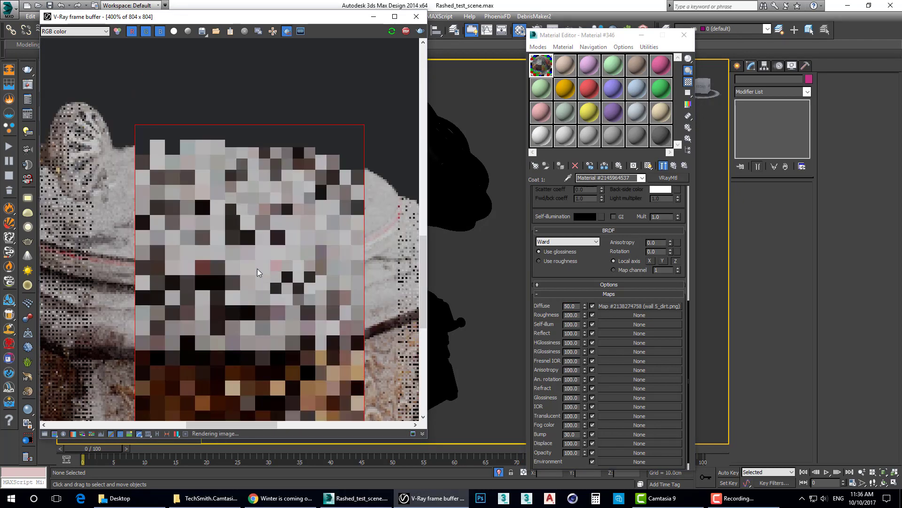
scroll(258, 269, "down", 1)
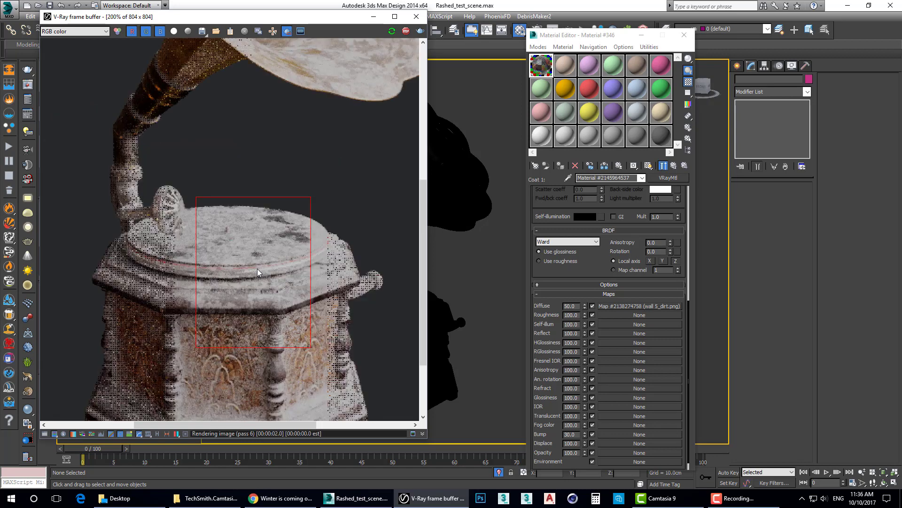
scroll(257, 269, "down", 1)
scroll(233, 300, "up", 1)
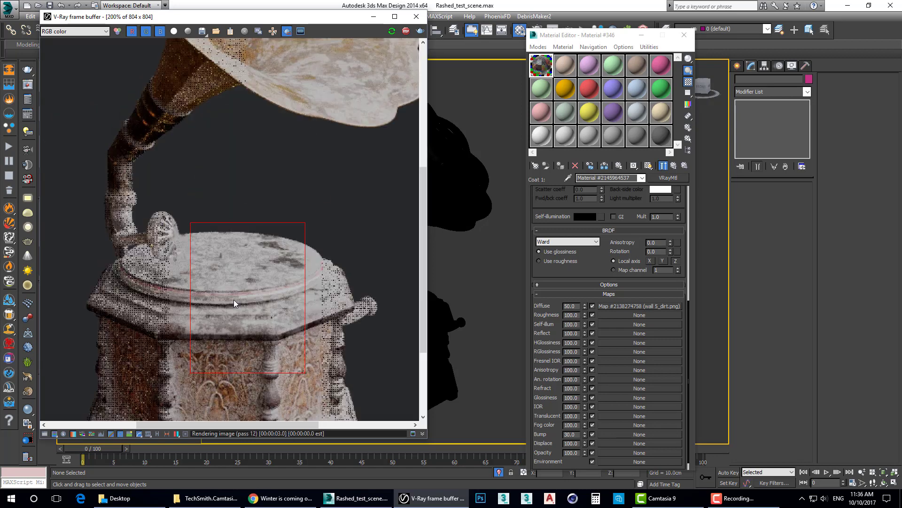
double_click(571, 306)
type("30")
key("Return")
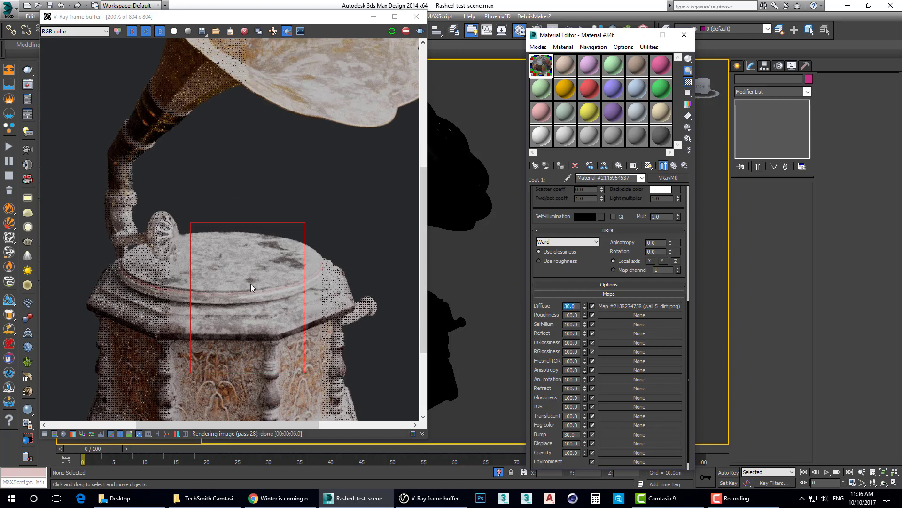
Step: Replace Coat 1's wall 5_dirt.png diffuse bitmap with a VRayTriplanarTex map
left_click(628, 306)
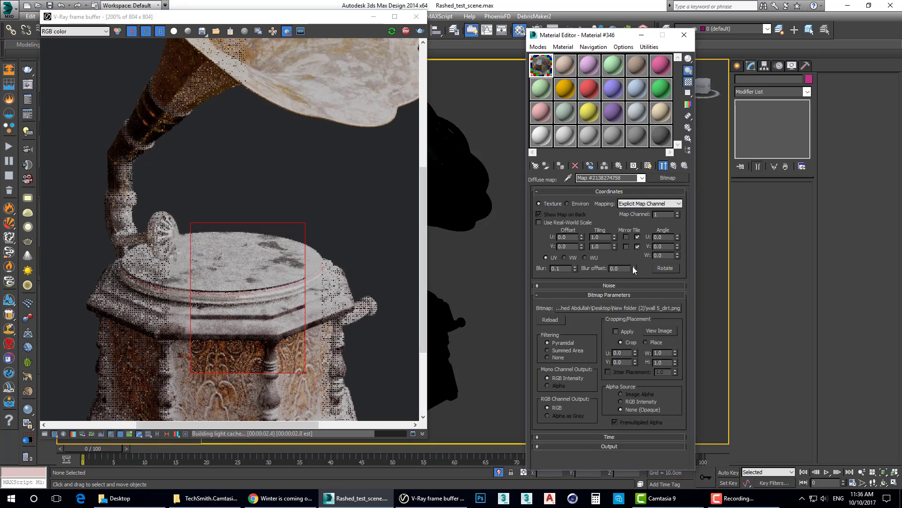
left_click(674, 166)
left_click(638, 305)
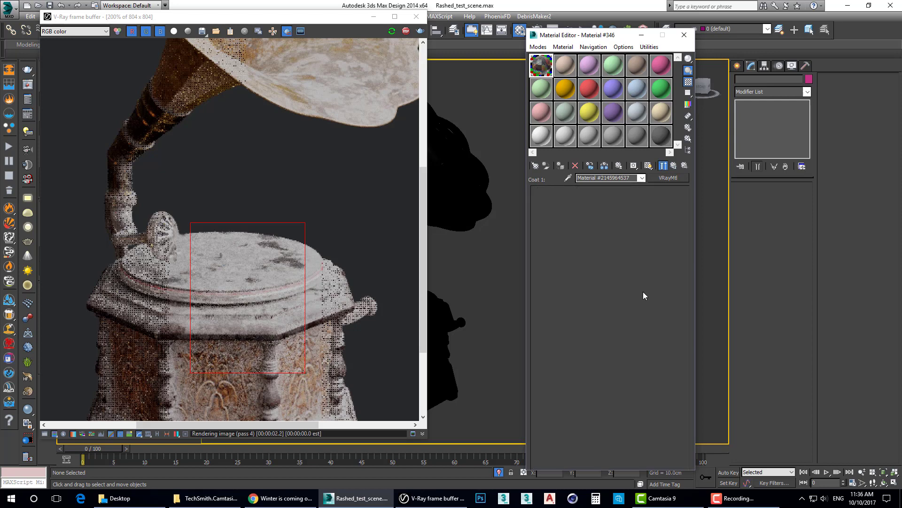
left_click(668, 177)
scroll(399, 312, "down", 3)
scroll(383, 317, "down", 3)
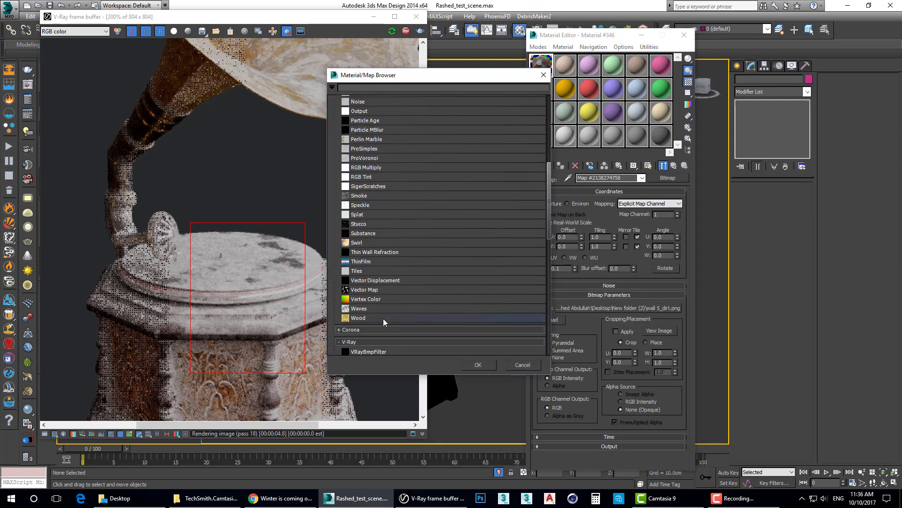
scroll(394, 281, "down", 2)
scroll(389, 302, "down", 4)
scroll(385, 312, "down", 2)
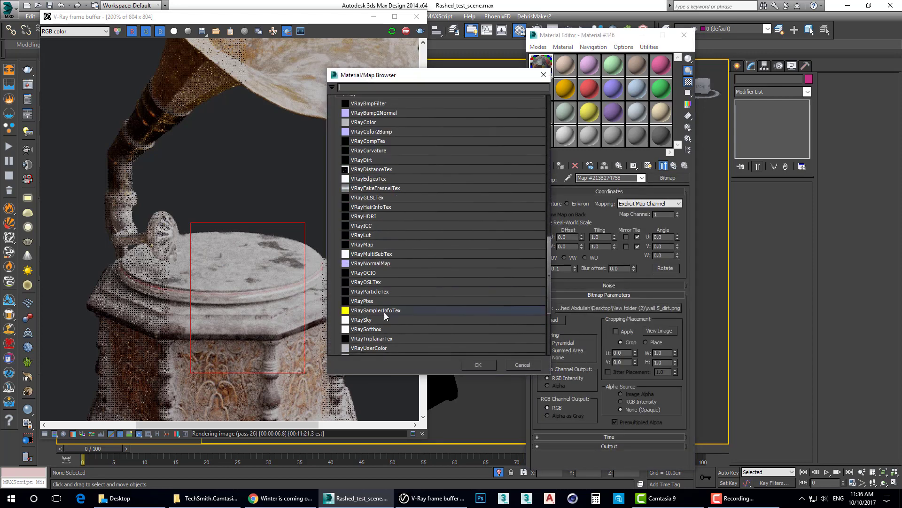
scroll(376, 291, "down", 3)
double_click(369, 271)
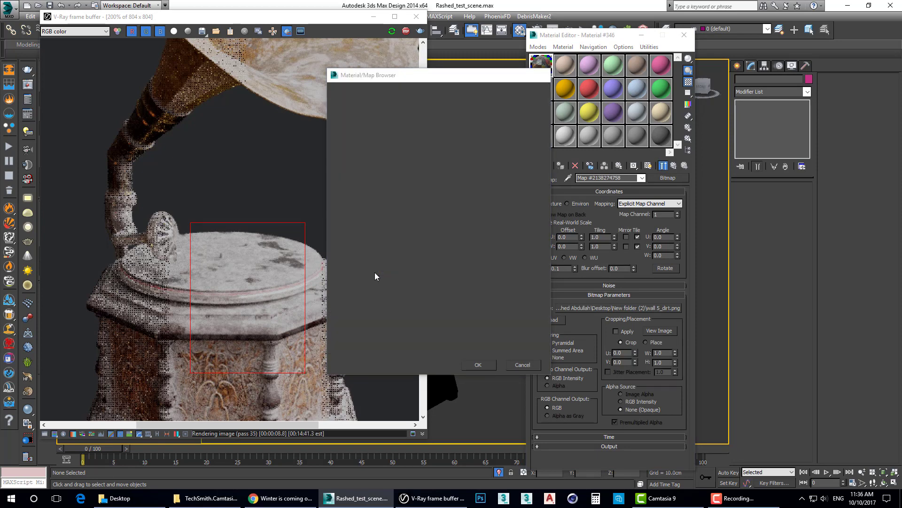
Step: Keep wall 5_dirt.png as the triplanar sub-map and set its size to 100 cm
left_click(588, 274)
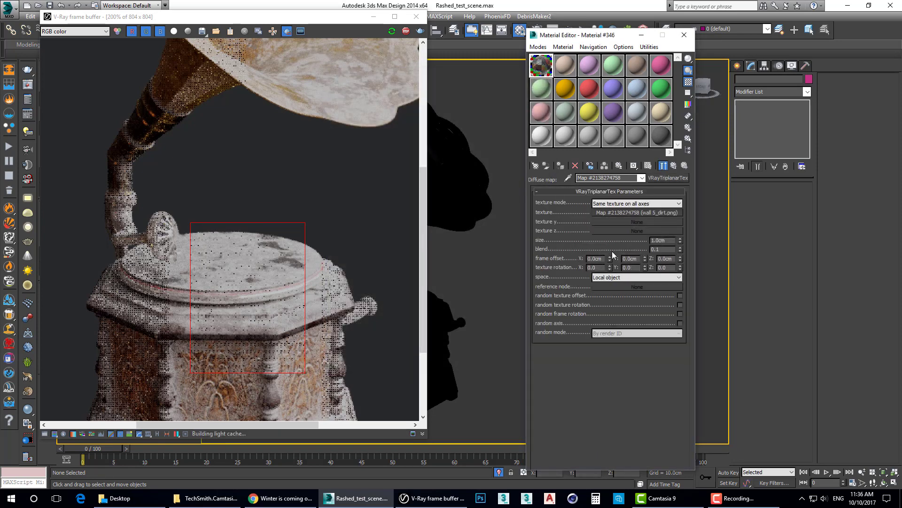
type("100")
key("Return")
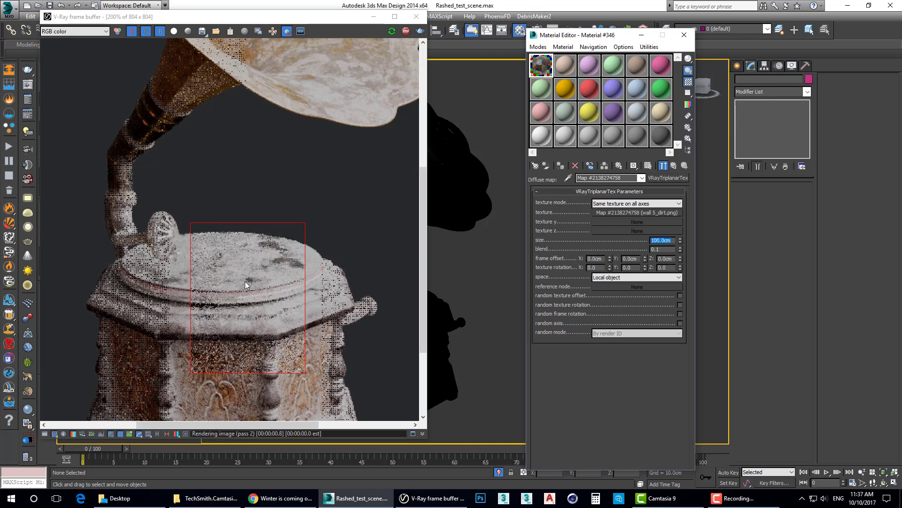
scroll(247, 250, "up", 1)
Step: Turn off region rendering, re-render the full 2000×2000 gramophone, and maximize the frame buffer
scroll(258, 232, "down", 2)
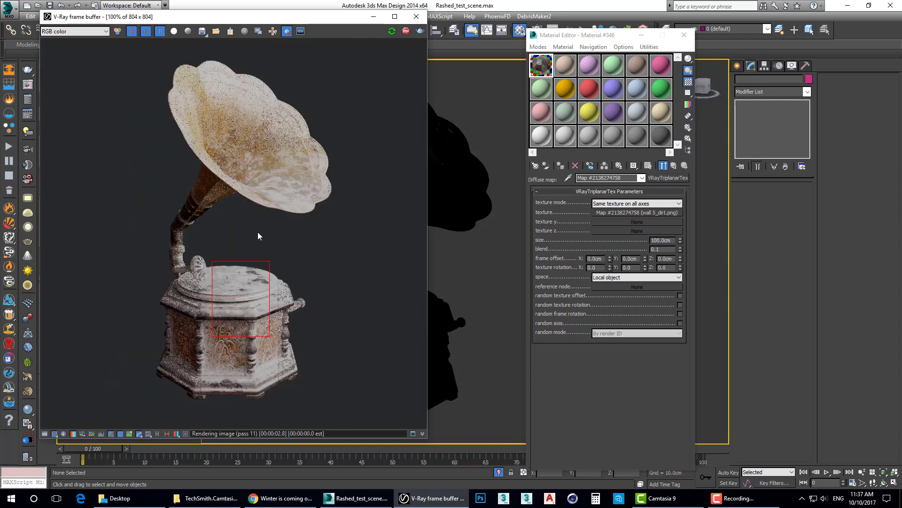
left_click(288, 32)
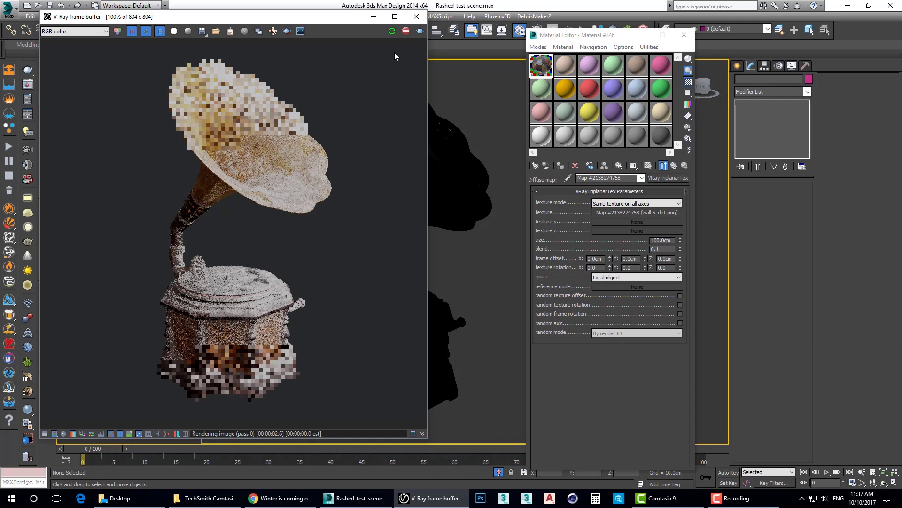
left_click(420, 31)
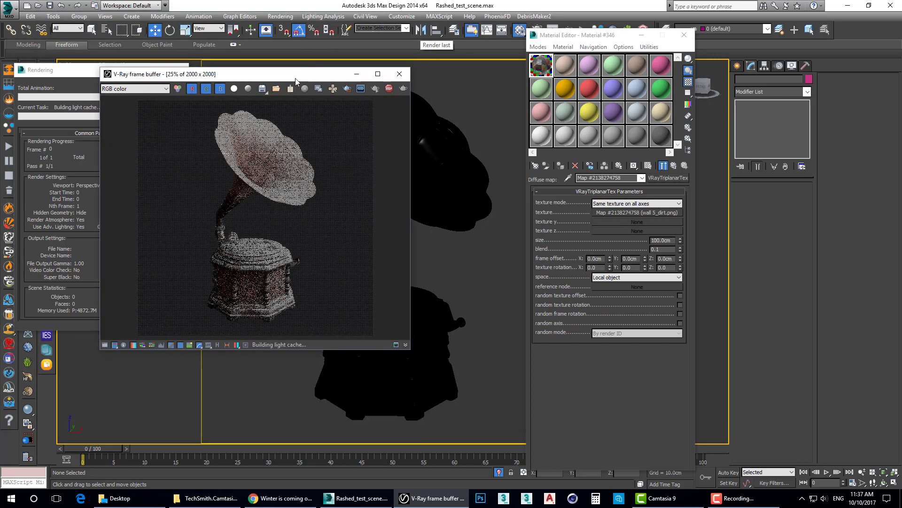
double_click(296, 73)
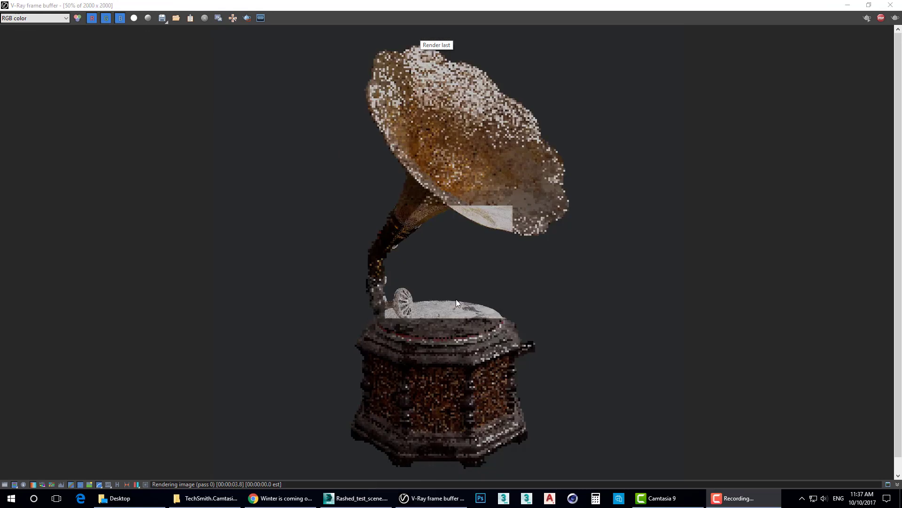
scroll(451, 289, "up", 1)
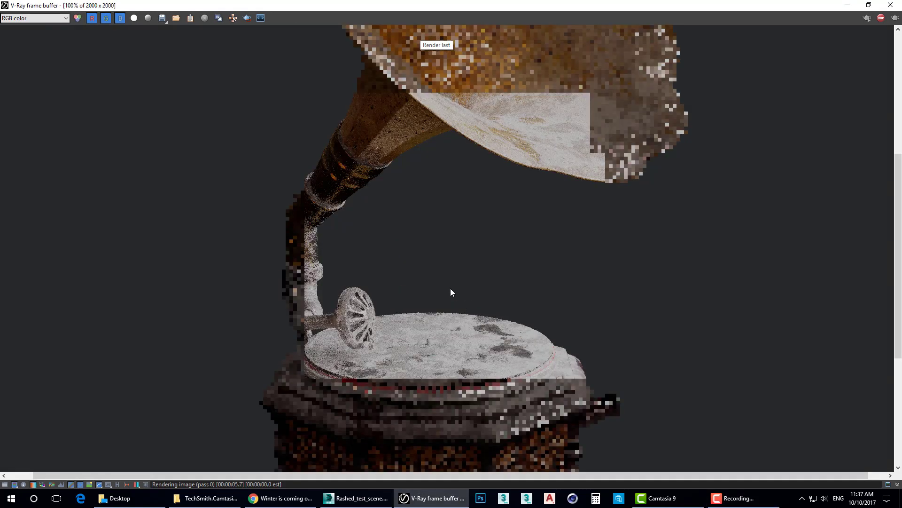
middle_click_drag(450, 311, 450, 250)
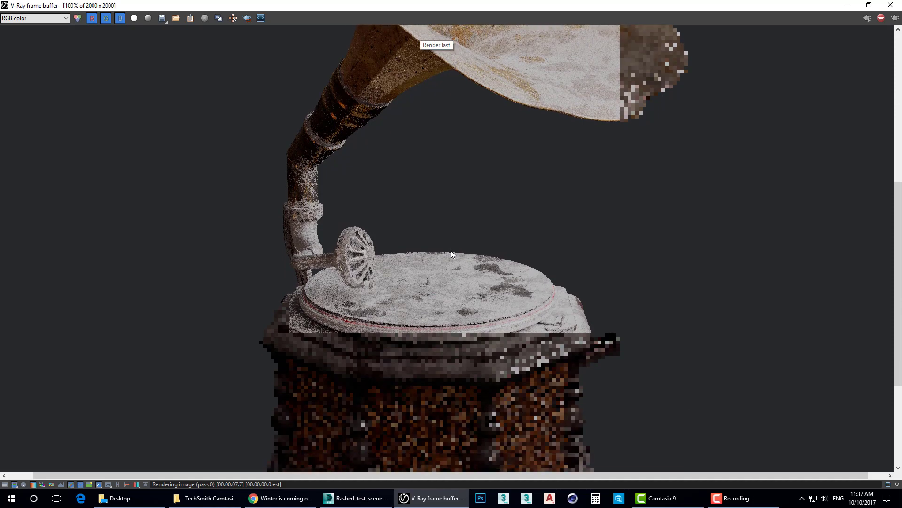
middle_click_drag(454, 297, 449, 213)
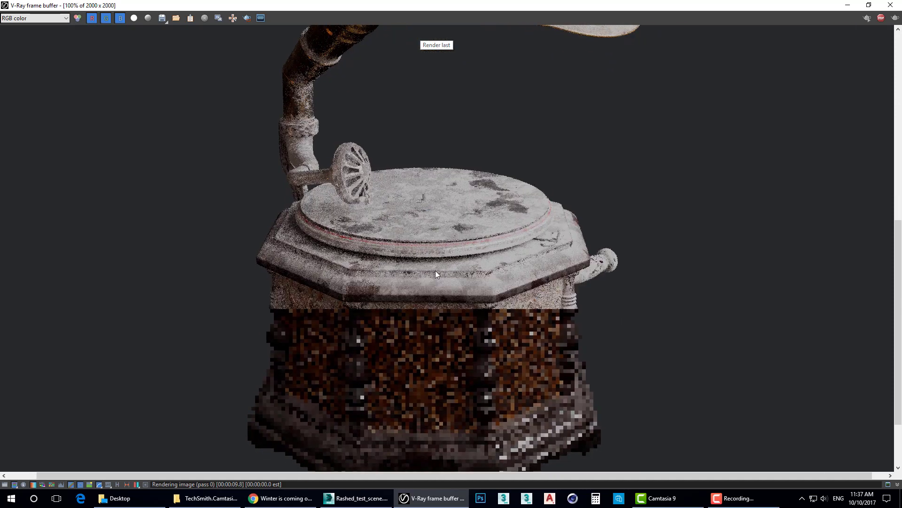
scroll(435, 270, "up", 1)
scroll(436, 270, "down", 1)
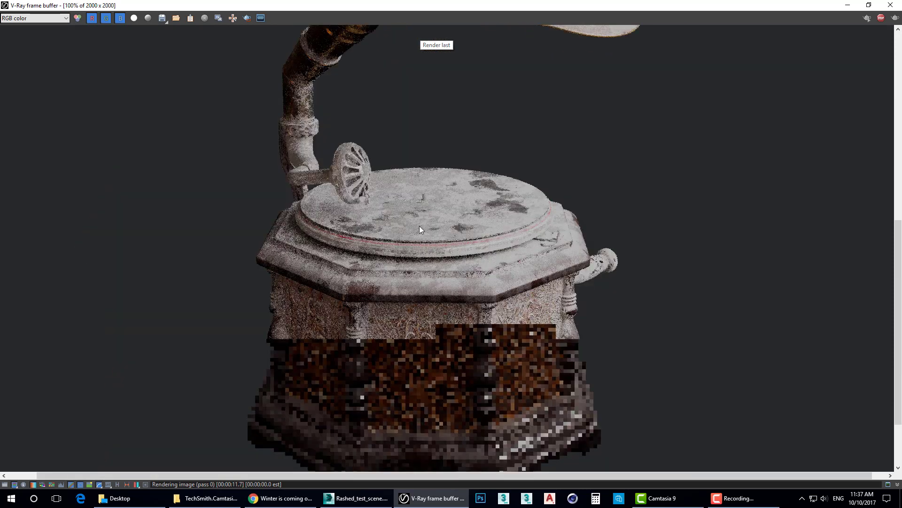
mouse_move(419, 222)
middle_mouse_down()
mouse_move(427, 273)
mouse_move(415, 326)
mouse_move(419, 191)
middle_mouse_up()
middle_click_drag(416, 436, 416, 294)
middle_click_drag(421, 265, 432, 215)
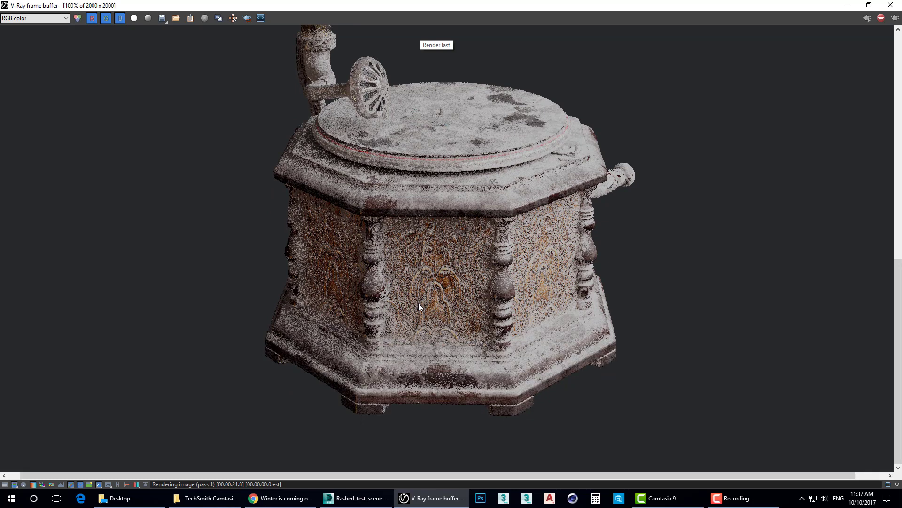
middle_click_drag(403, 117, 394, 321)
scroll(399, 300, "up", 1)
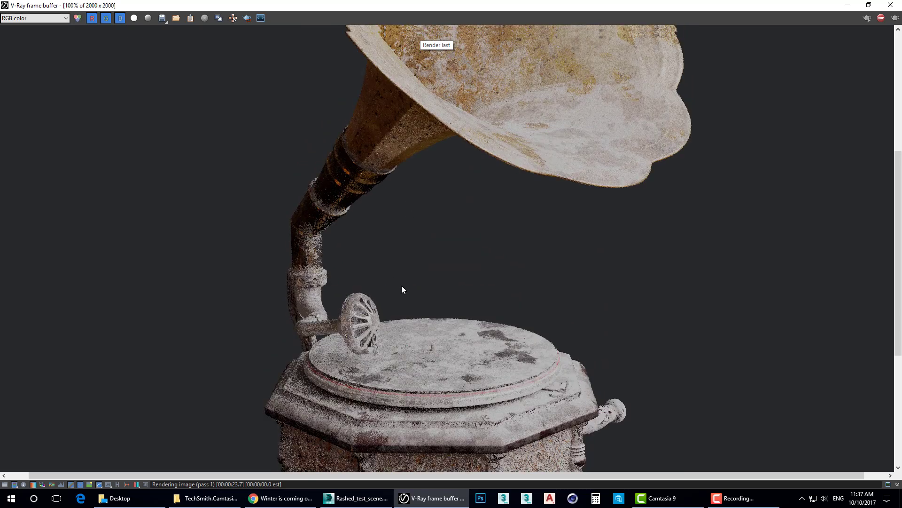
scroll(413, 249, "up", 3)
scroll(420, 282, "up", 3)
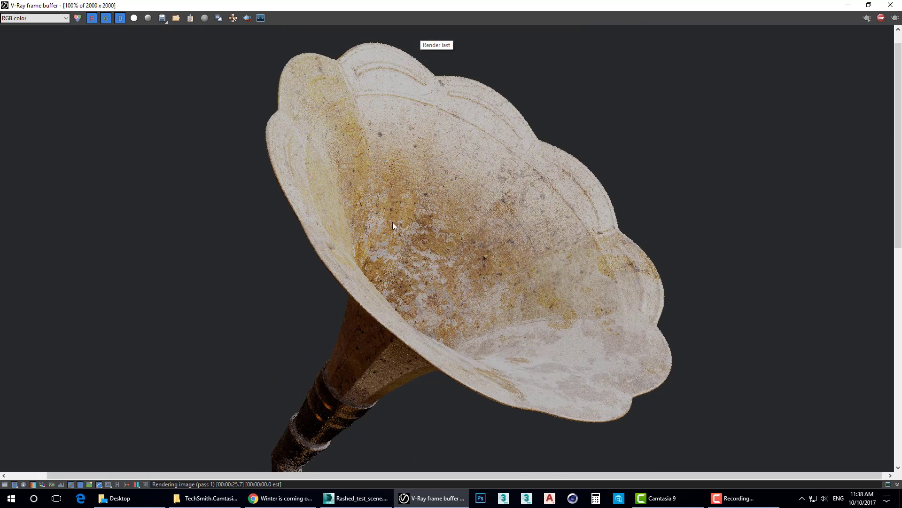
scroll(393, 222, "down", 2)
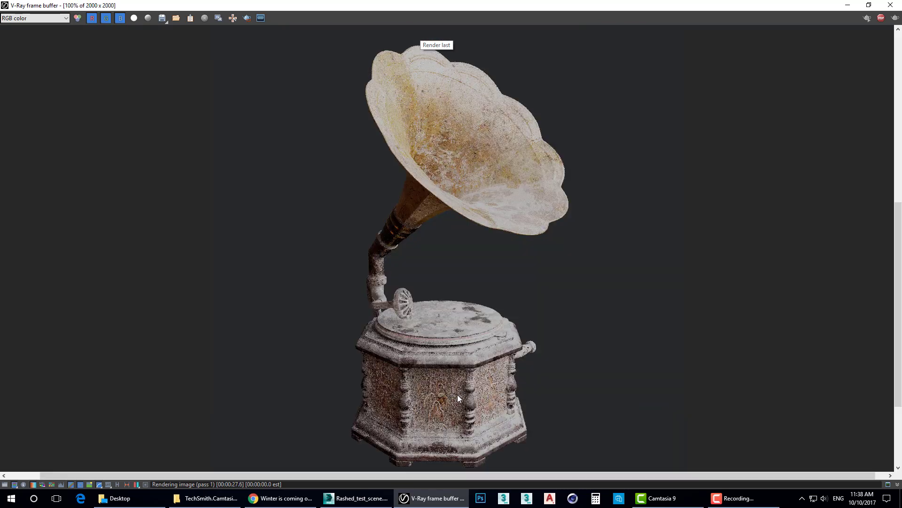
scroll(458, 394, "up", 2)
scroll(443, 308, "up", 1)
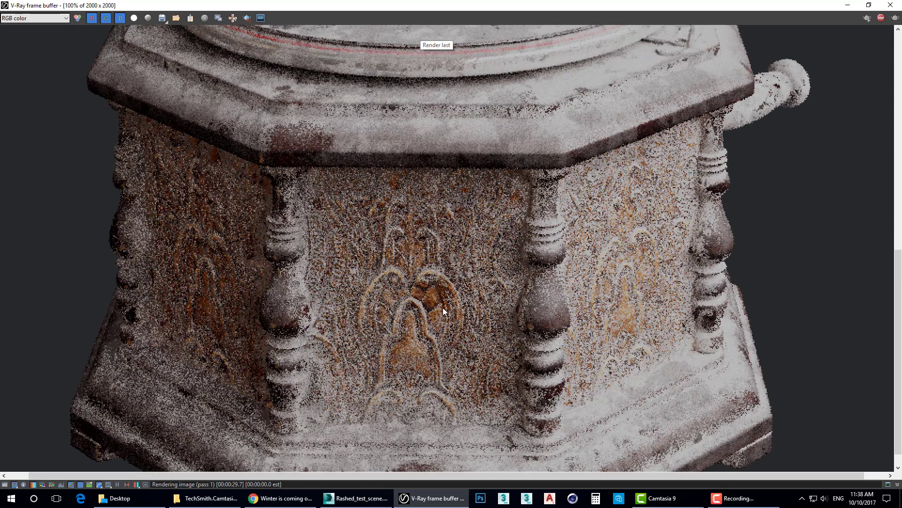
scroll(442, 308, "down", 2)
scroll(443, 307, "up", 1)
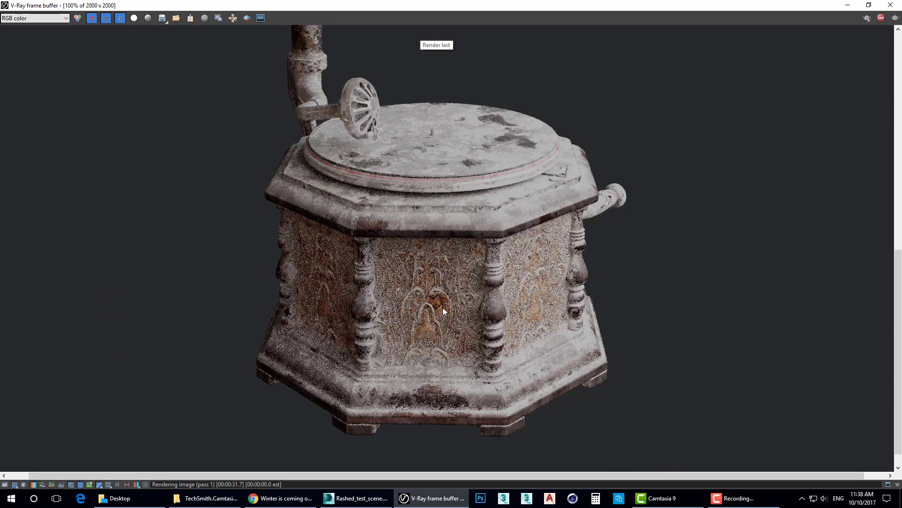
scroll(442, 308, "down", 1)
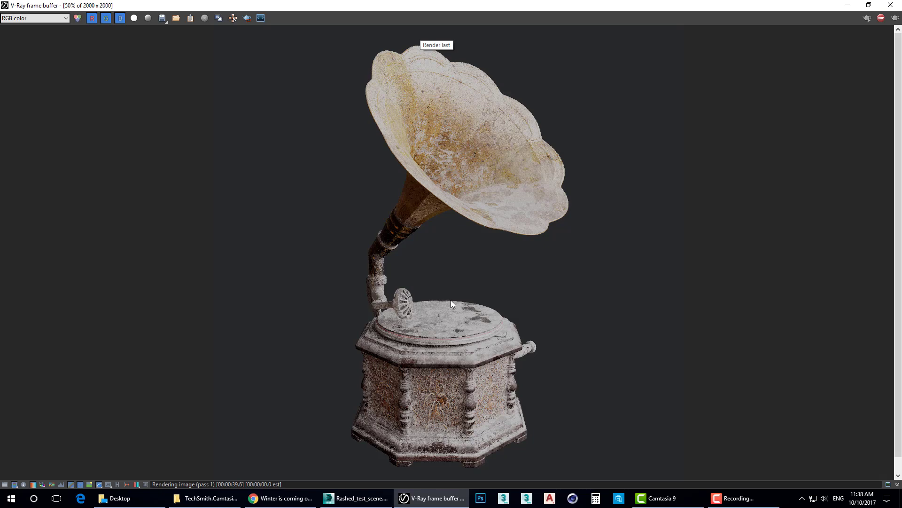
scroll(458, 386, "up", 2)
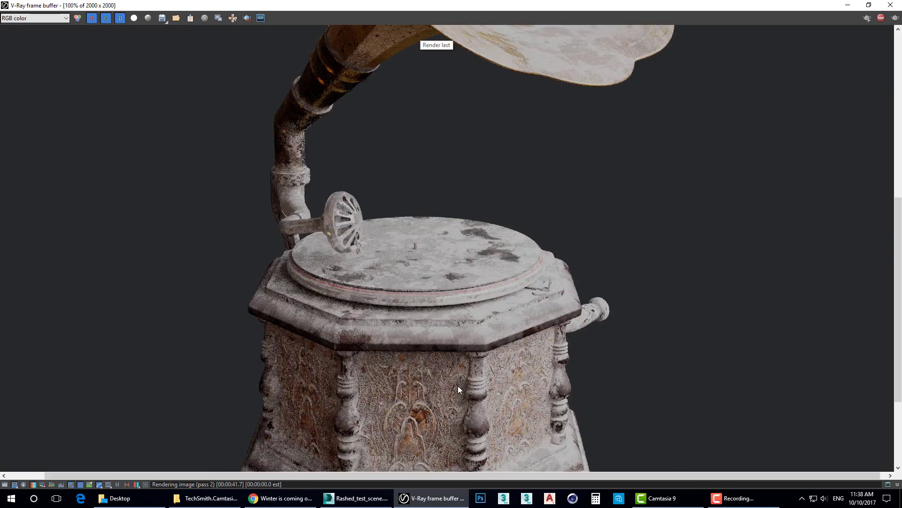
scroll(453, 267, "up", 1)
scroll(377, 324, "up", 2)
scroll(402, 322, "down", 3)
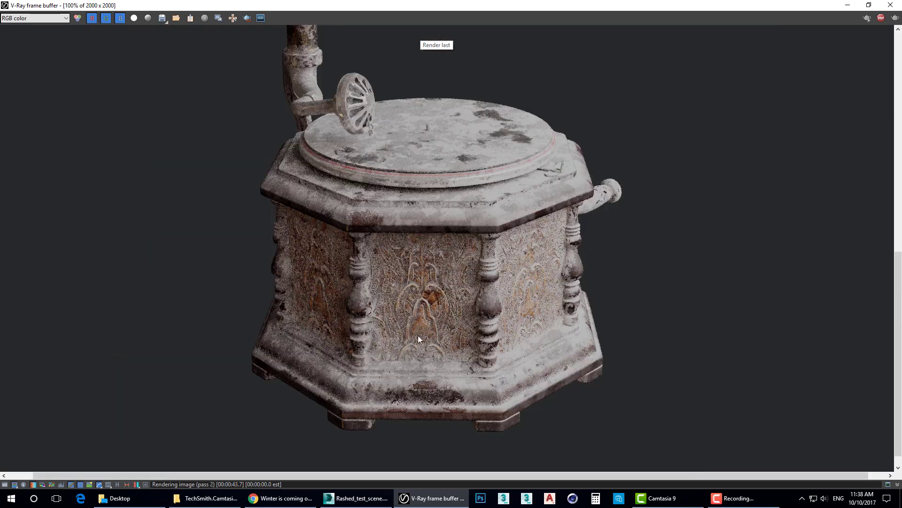
middle_click_drag(408, 271, 403, 337)
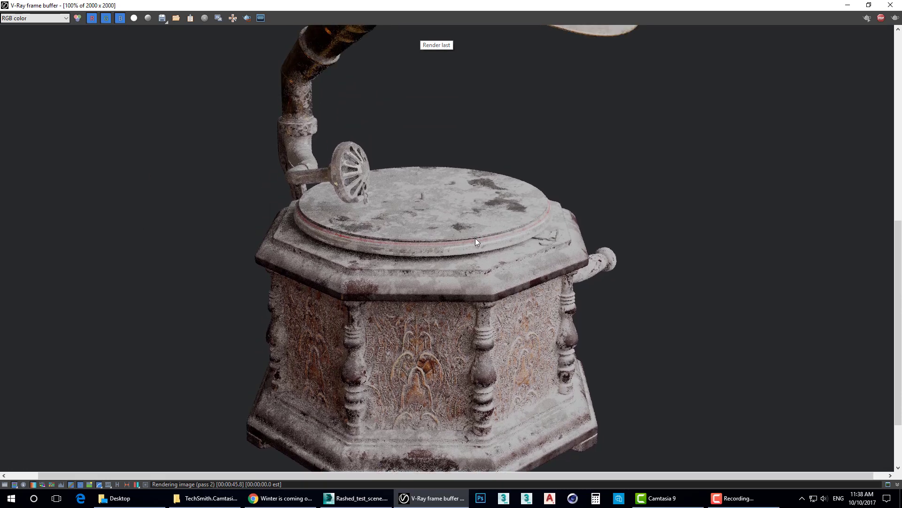
middle_click_drag(483, 191, 473, 369)
middle_click_drag(503, 168, 500, 312)
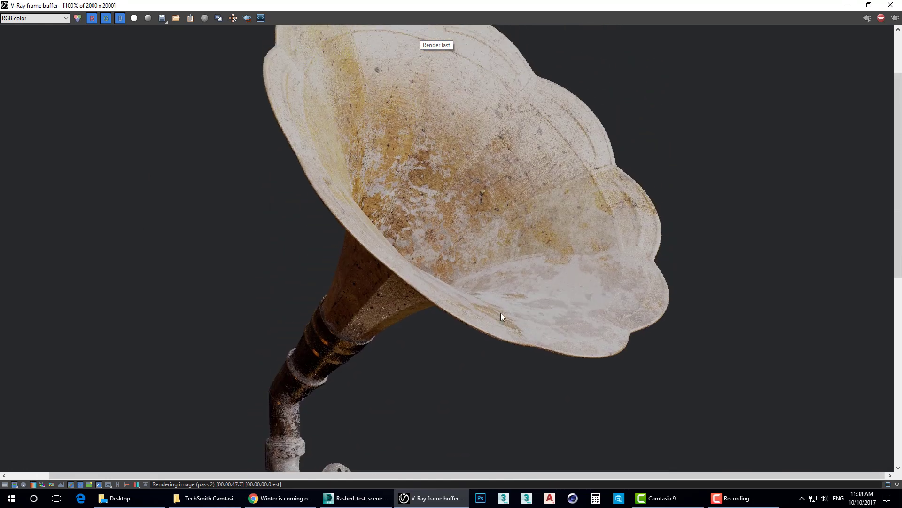
mouse_move(454, 281)
middle_mouse_down()
mouse_move(418, 163)
mouse_move(434, 131)
mouse_move(443, 176)
mouse_move(437, 290)
middle_mouse_up()
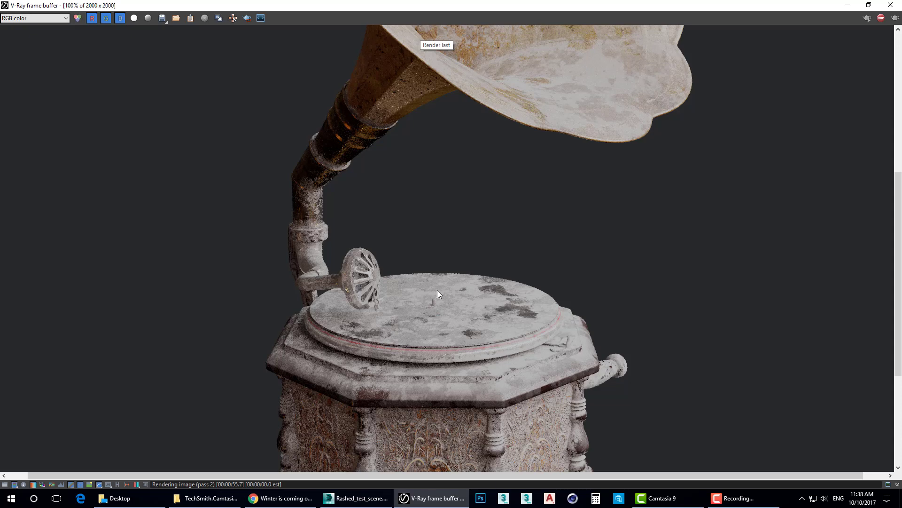
middle_click_drag(438, 205, 426, 331)
scroll(429, 296, "down", 2)
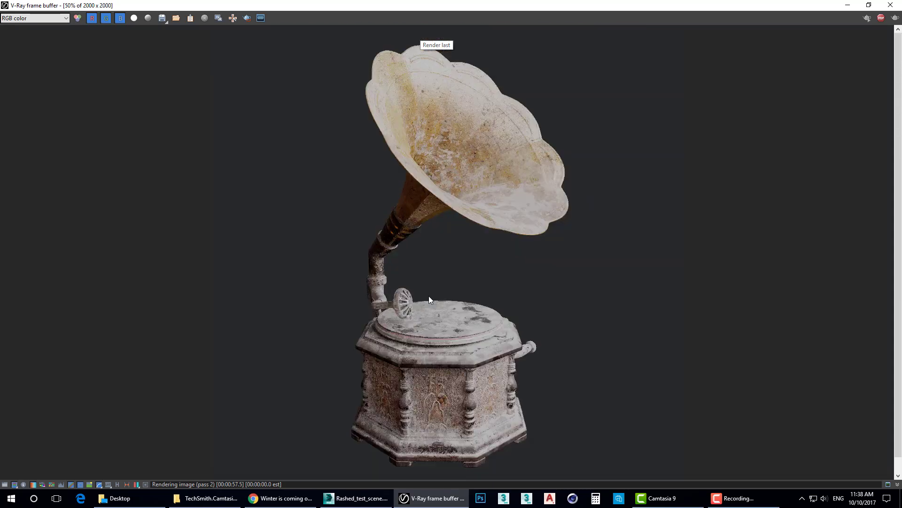